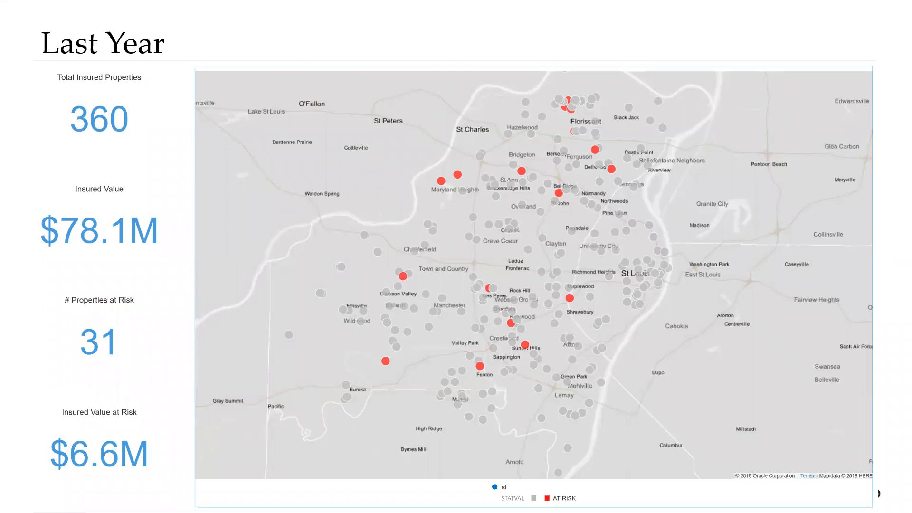
key("Right")
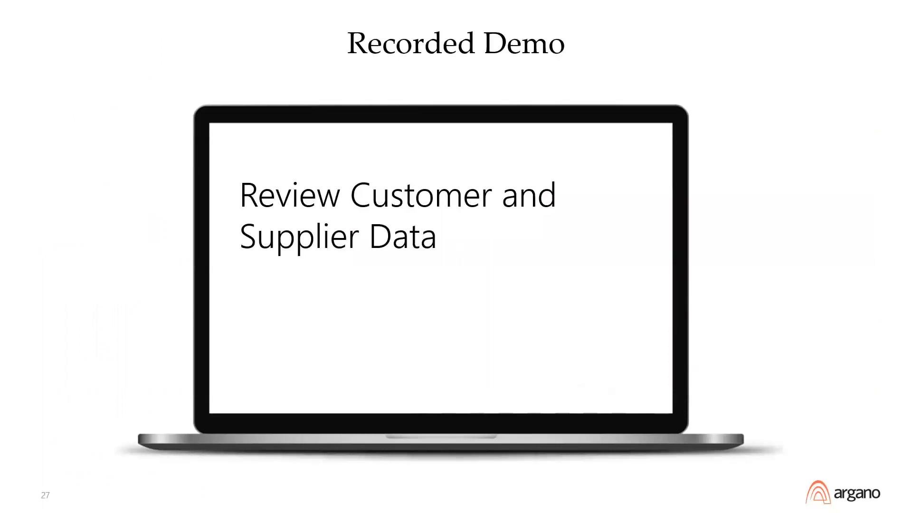
key("Right")
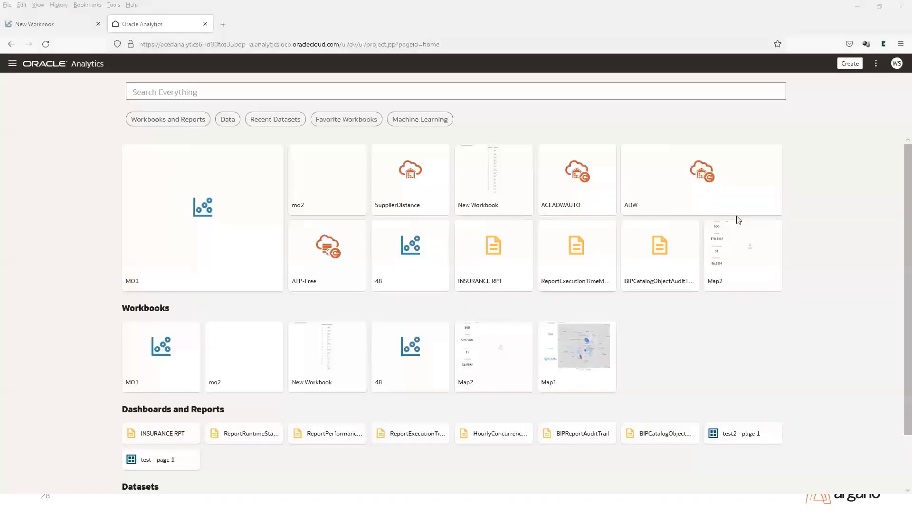
mouse_move(547, 266)
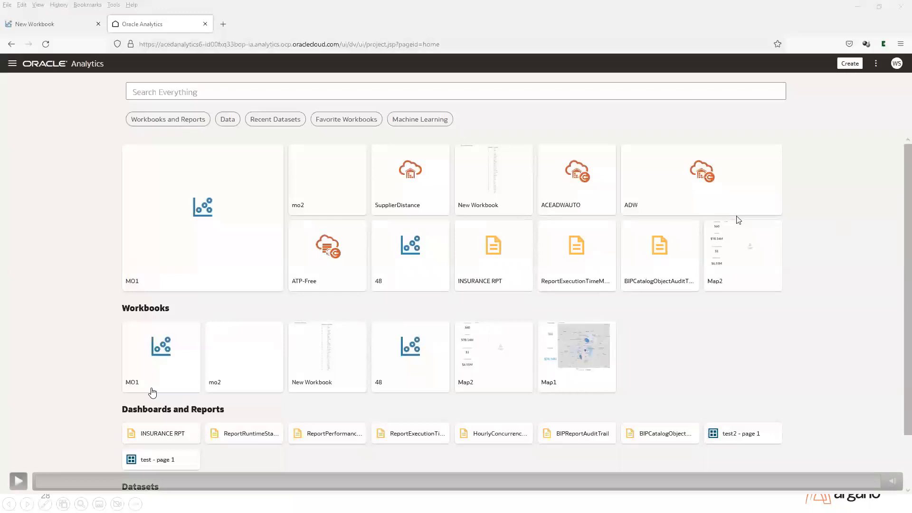
left_click(19, 478)
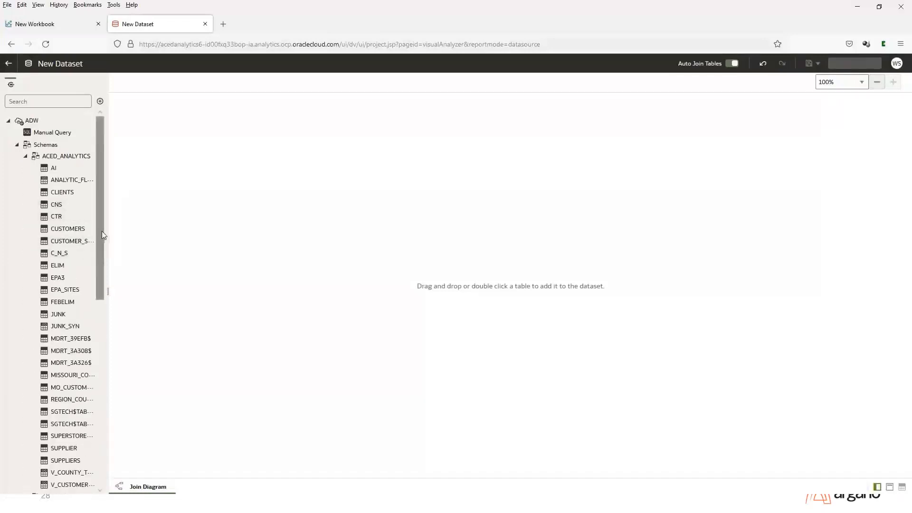
- Add the CUSTOMER_SALES table to the new dataset and treat its CUSTOMER_ID column as an attribute
left_click_drag(107, 233, 146, 237)
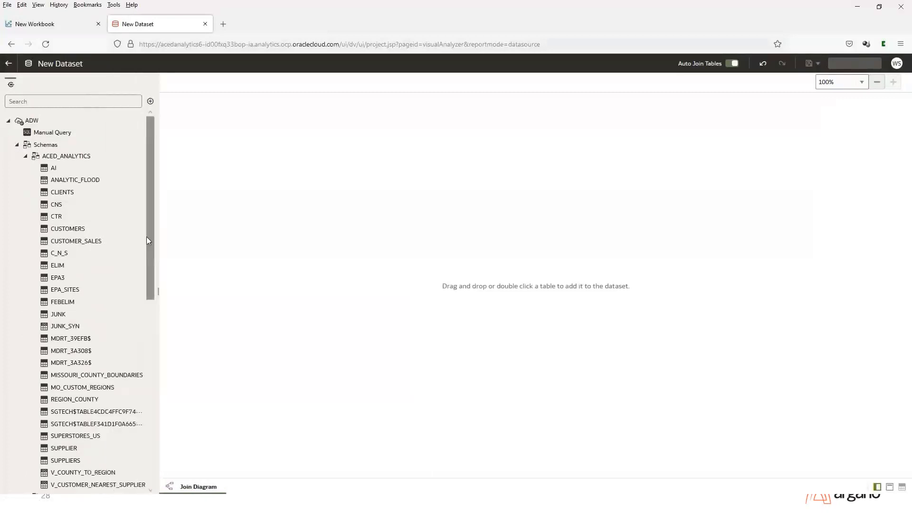
left_click_drag(92, 244, 369, 112)
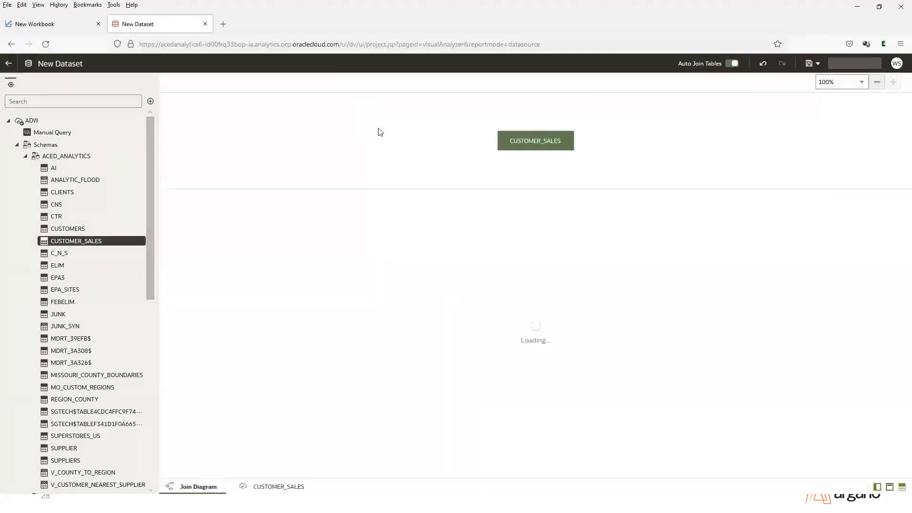
left_click(282, 488)
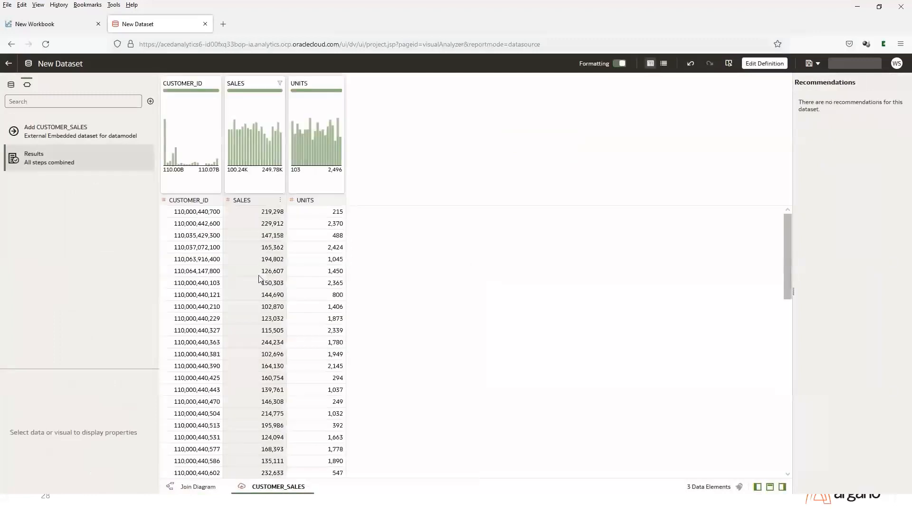
left_click(209, 200)
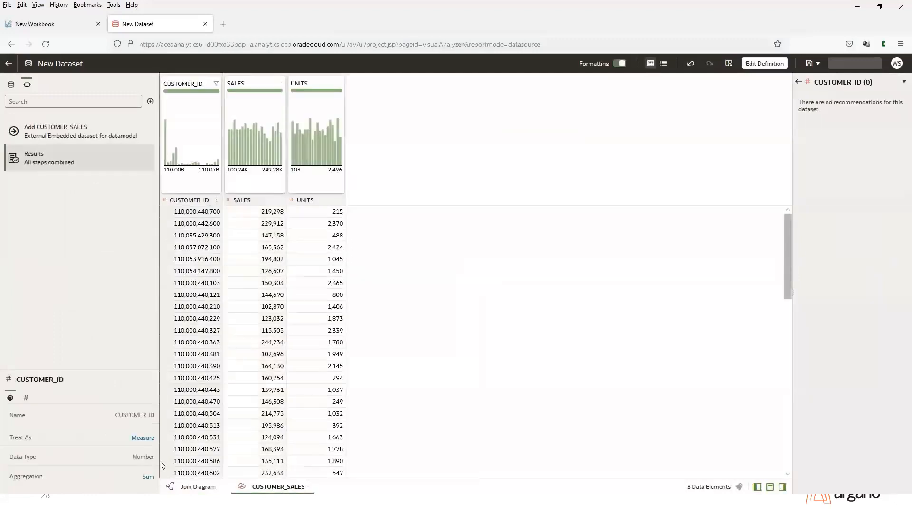
left_click(143, 438)
left_click(151, 469)
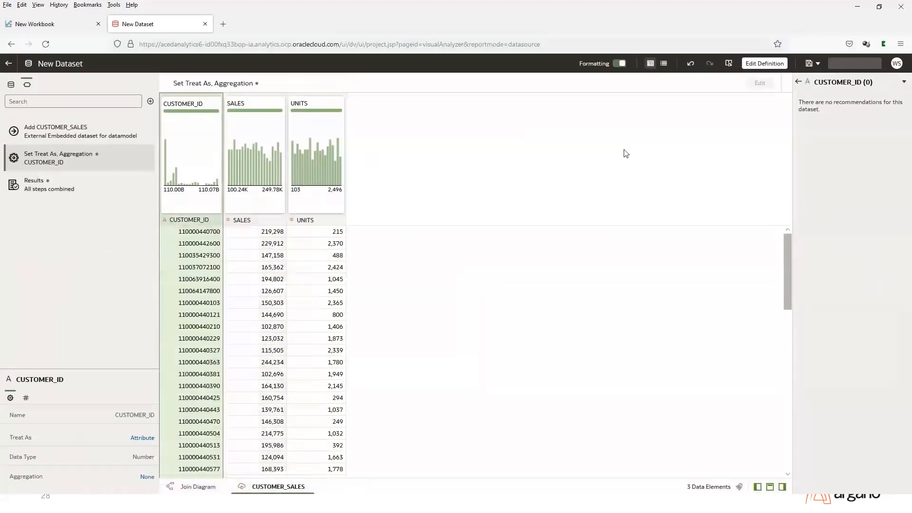
- Add the CUSTOMERS table to the join diagram, connected to CUSTOMER_SALES
left_click(199, 487)
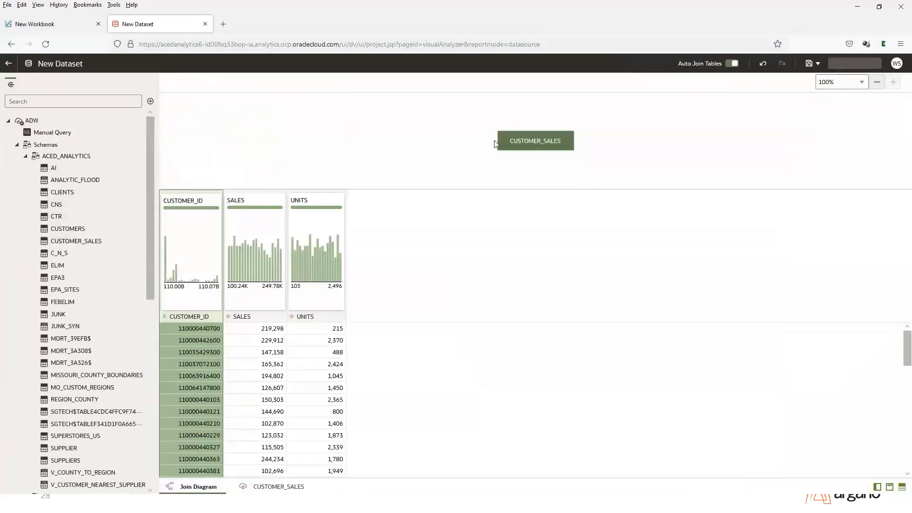
left_click(64, 229)
left_click_drag(247, 207, 545, 147)
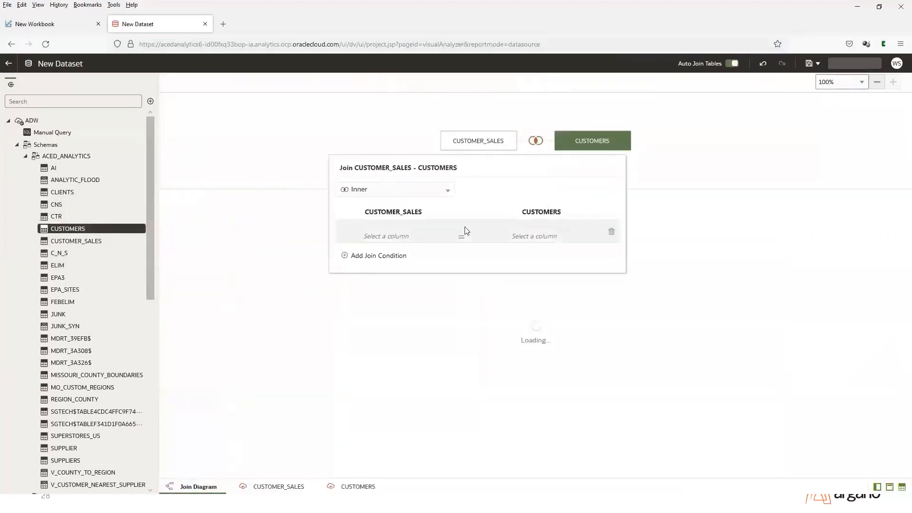
- Define the inner join between CUSTOMER_SALES and CUSTOMERS as CUSTOMER_ID = FRS_ID, treating FRS_ID as an attribute
left_click(439, 242)
left_click(375, 264)
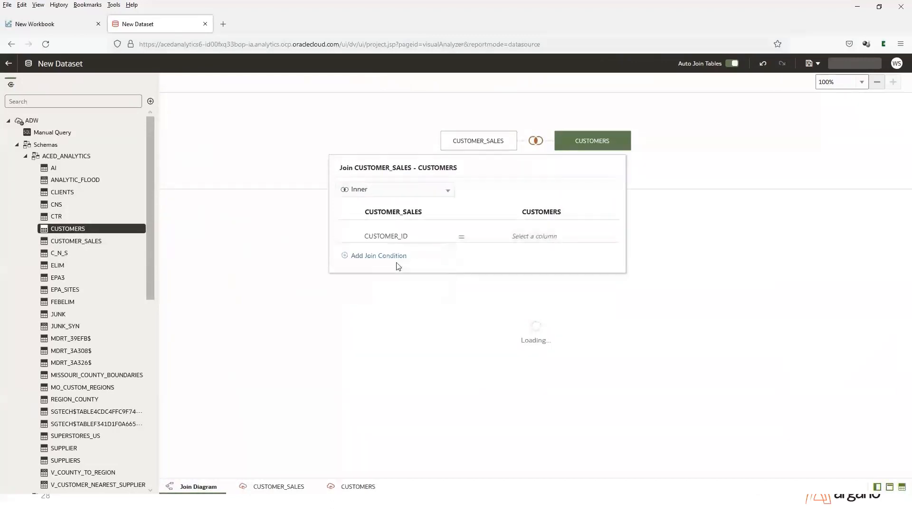
left_click(530, 239)
left_click(511, 265)
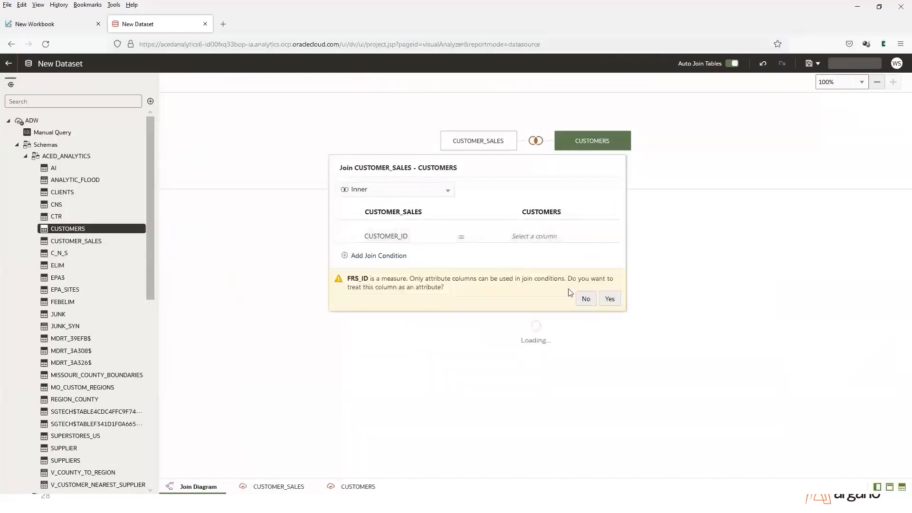
left_click(609, 298)
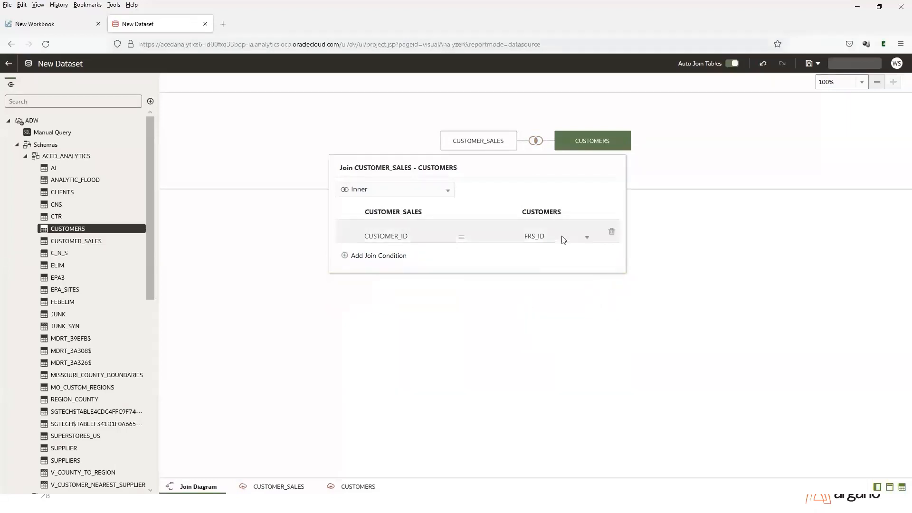
left_click(721, 135)
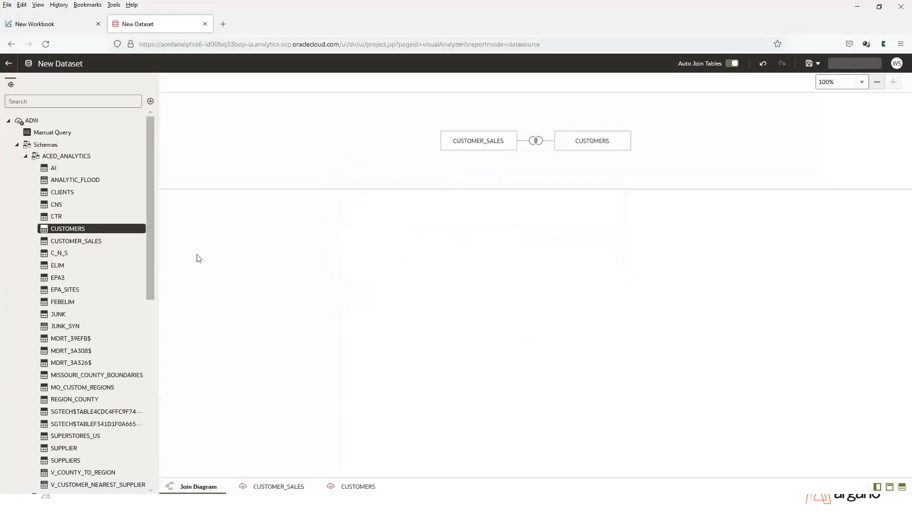
- Assign location details to the STATE_ABBR column of CUSTOMERS using the usa states map layer
left_click(357, 486)
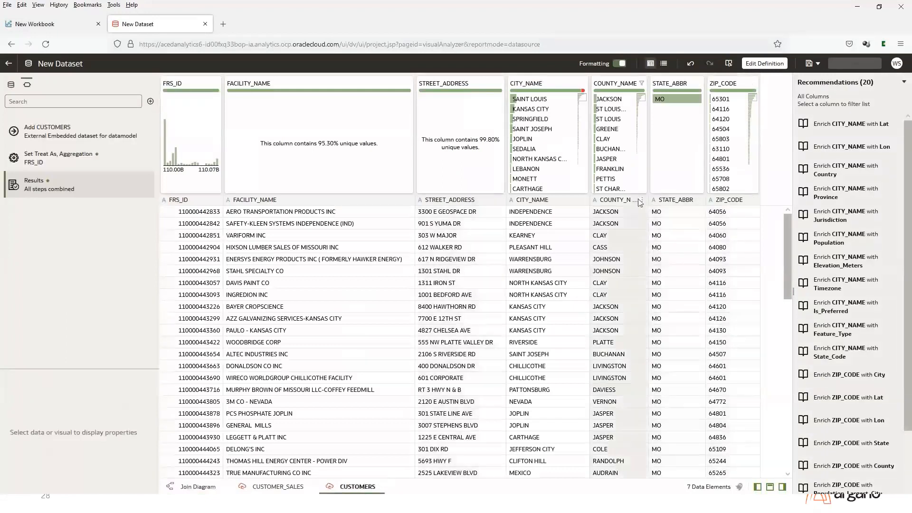
left_click(699, 201)
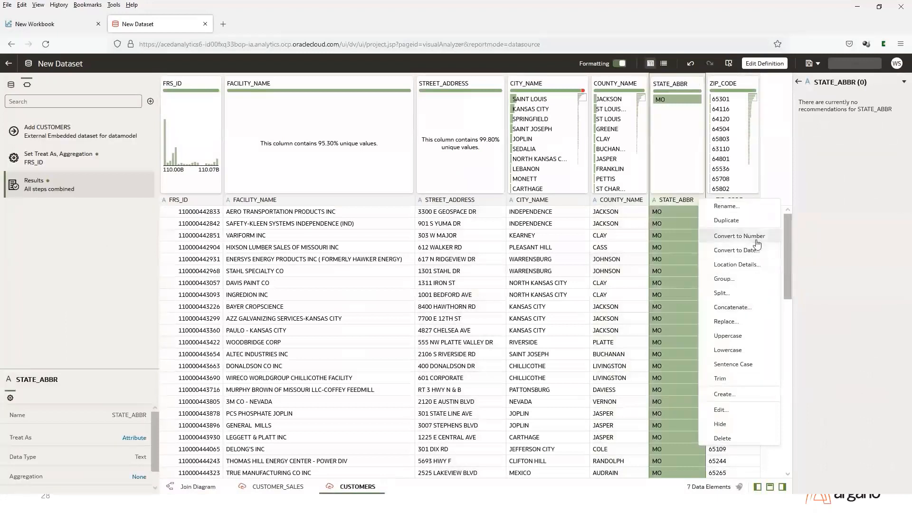
left_click(754, 264)
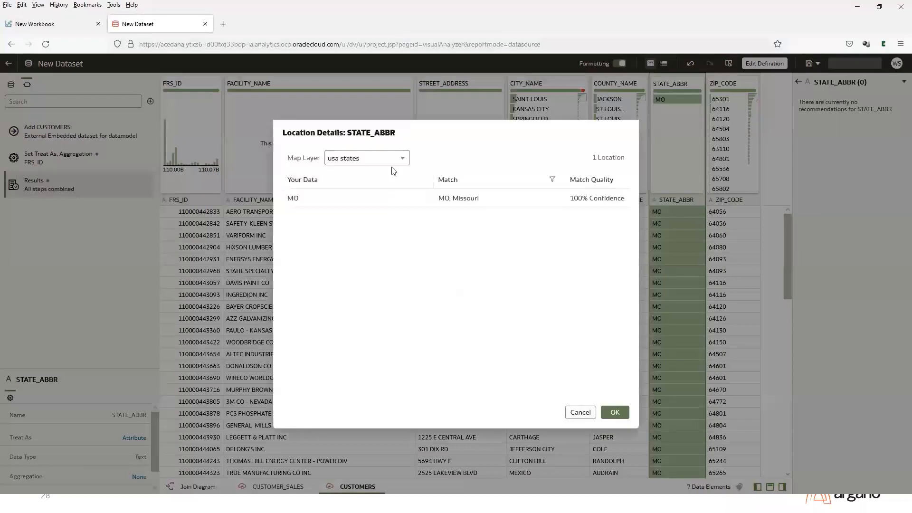
left_click(626, 416)
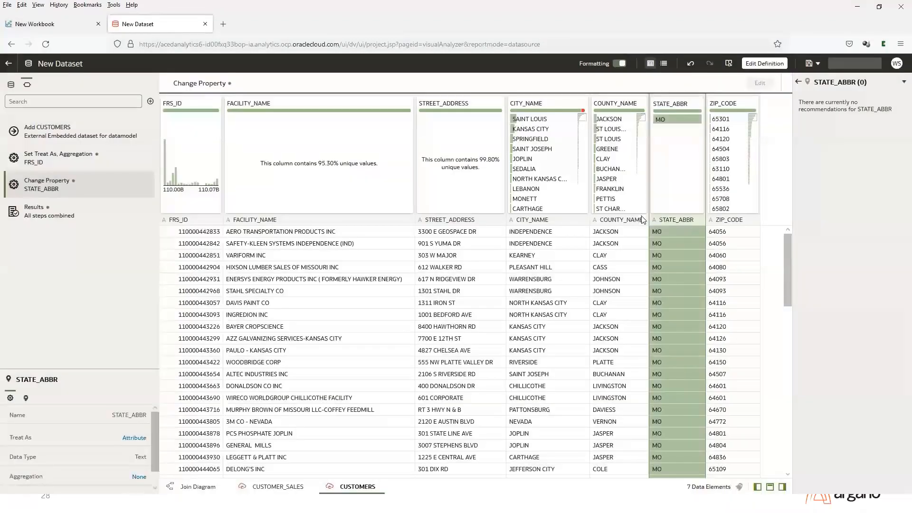
- Assign location details to the COUNTY_NAME column using the usa counties map layer, reviewing the list of county matches
left_click(641, 220)
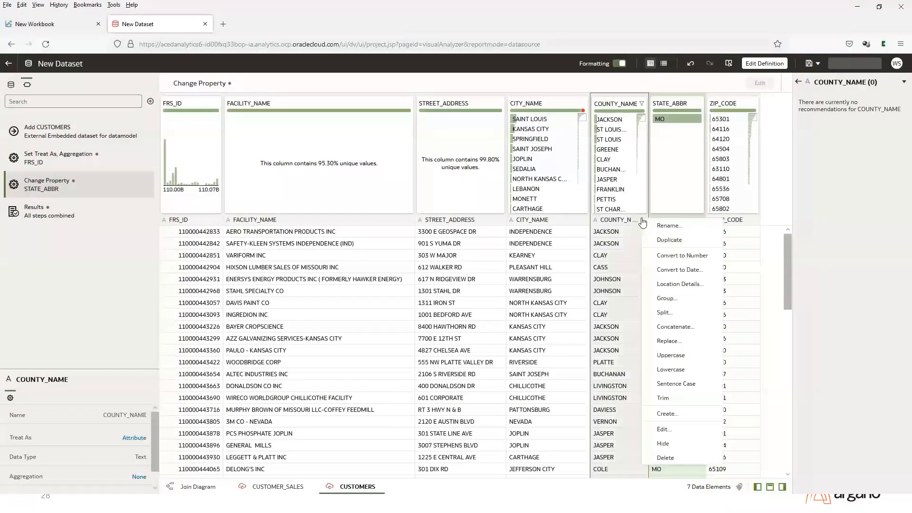
left_click(681, 288)
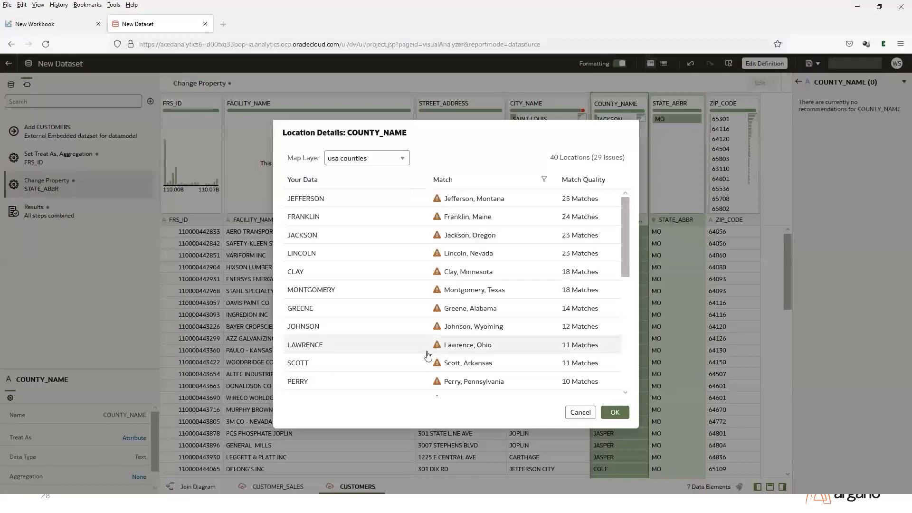
left_click_drag(627, 241, 633, 366)
left_click(623, 418)
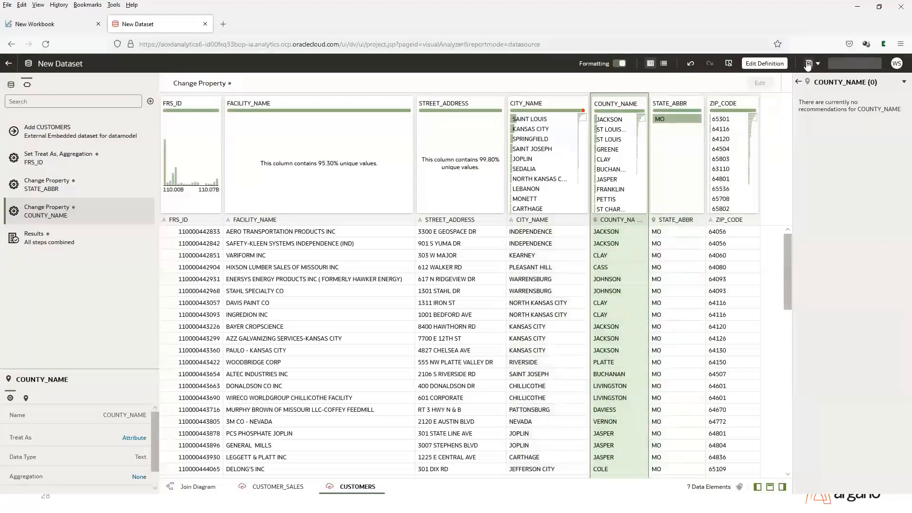
- Save the dataset as MO Customer Sales
left_click(808, 63)
type("MO Customer Sales")
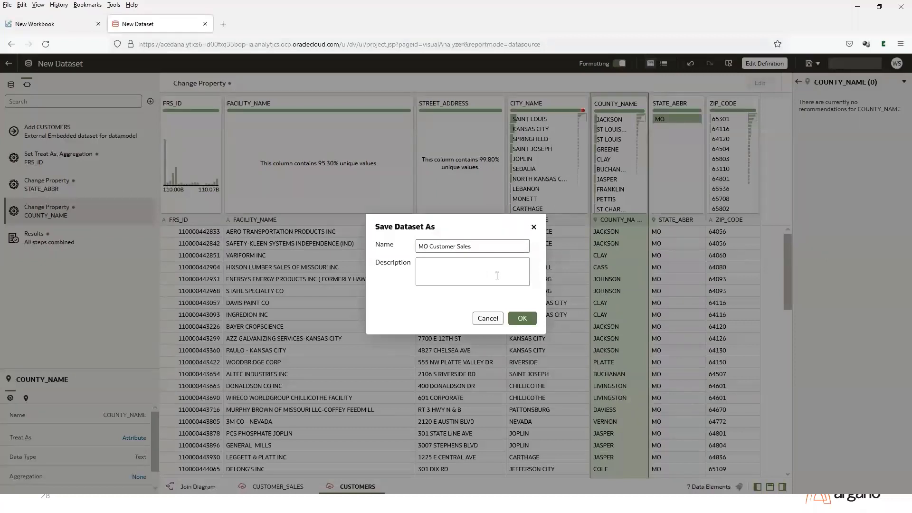
left_click(535, 317)
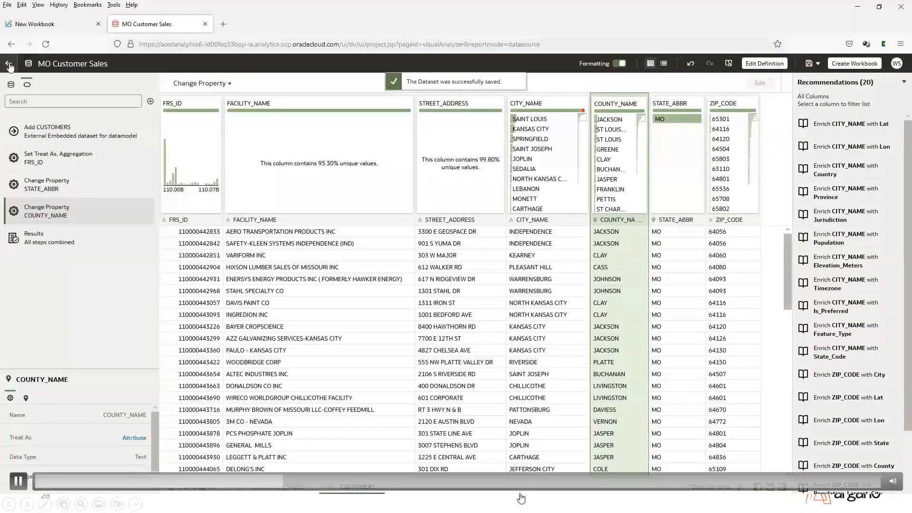
- Create a workbook from the MO Customer Sales dataset and place the SALES measure on the canvas as a tile
left_click(864, 65)
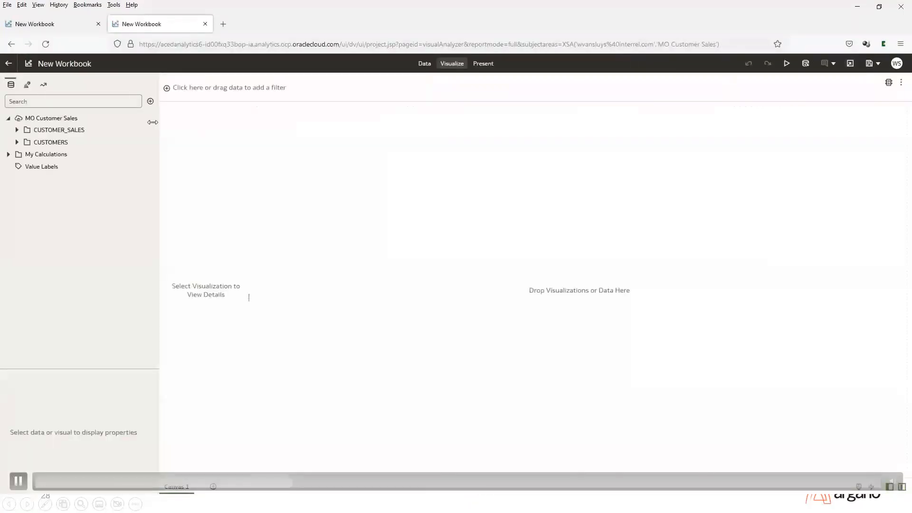
left_click(17, 130)
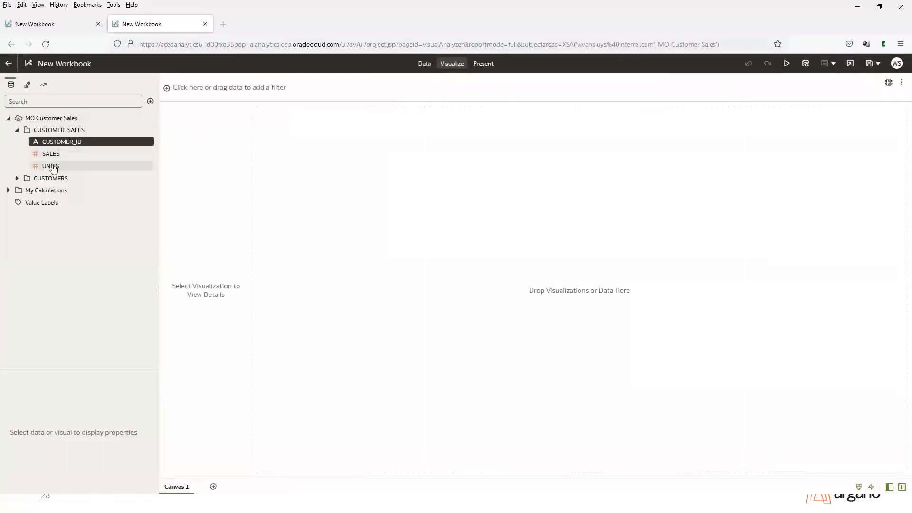
left_click(52, 166)
left_click_drag(52, 154, 284, 149)
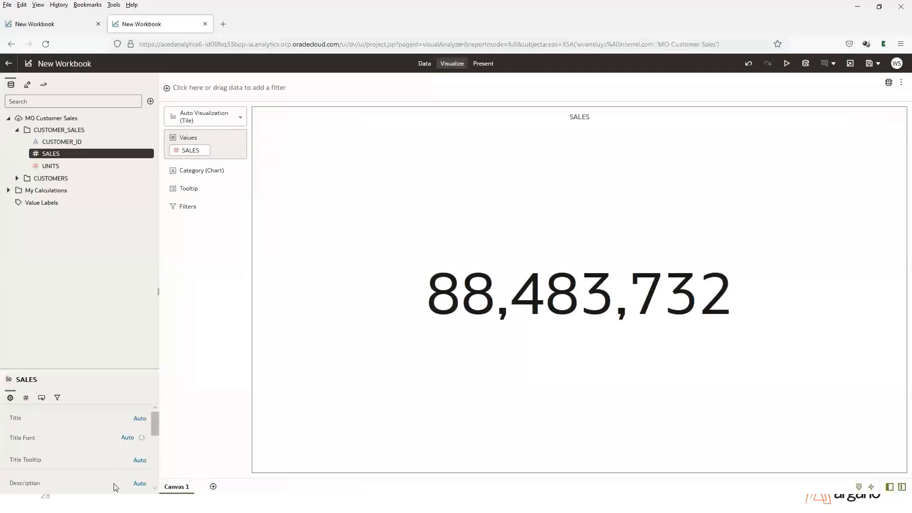
- Format the SALES tile's number as currency in USD, abbreviated, with 1 decimal place
left_click(26, 399)
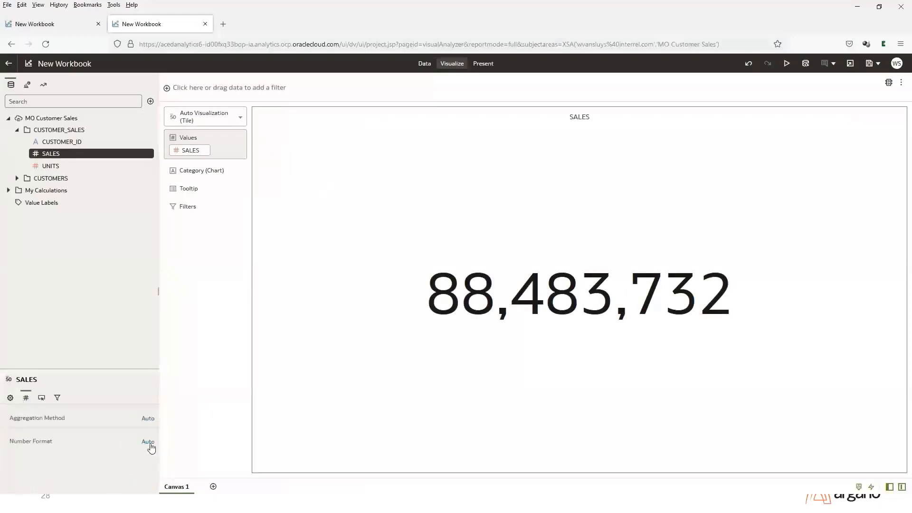
left_click(149, 443)
left_click(160, 413)
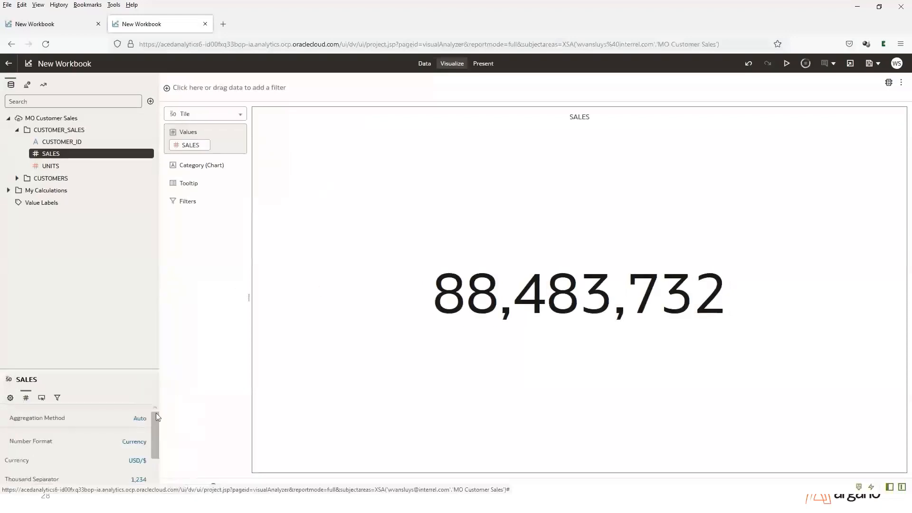
scroll(146, 480, "down", 2)
left_click(142, 481)
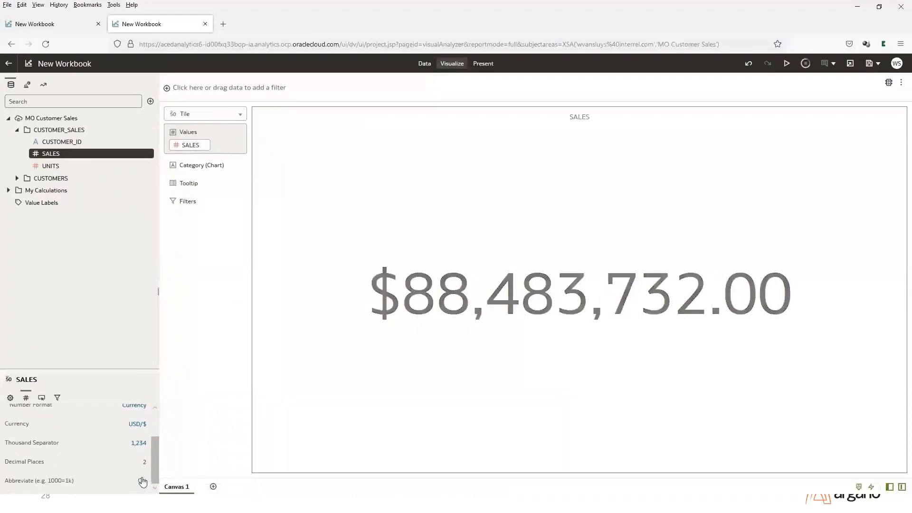
left_click(144, 462)
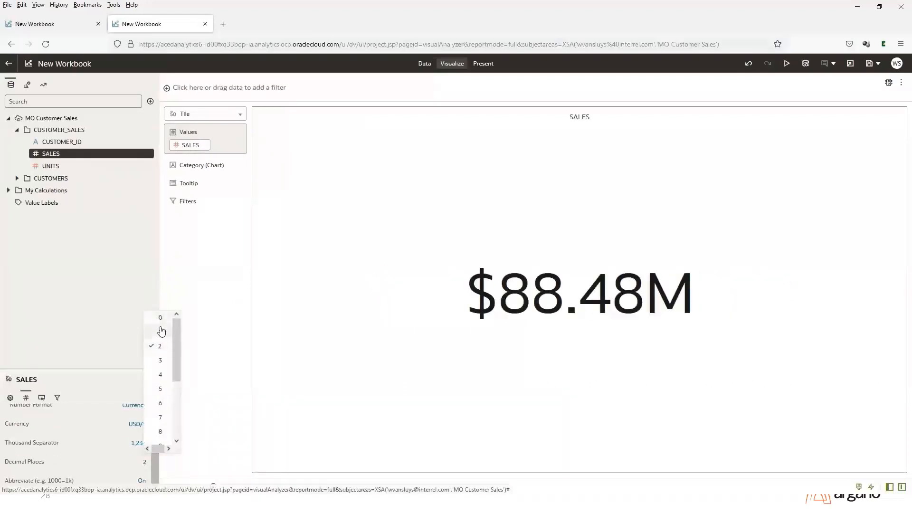
left_click(161, 331)
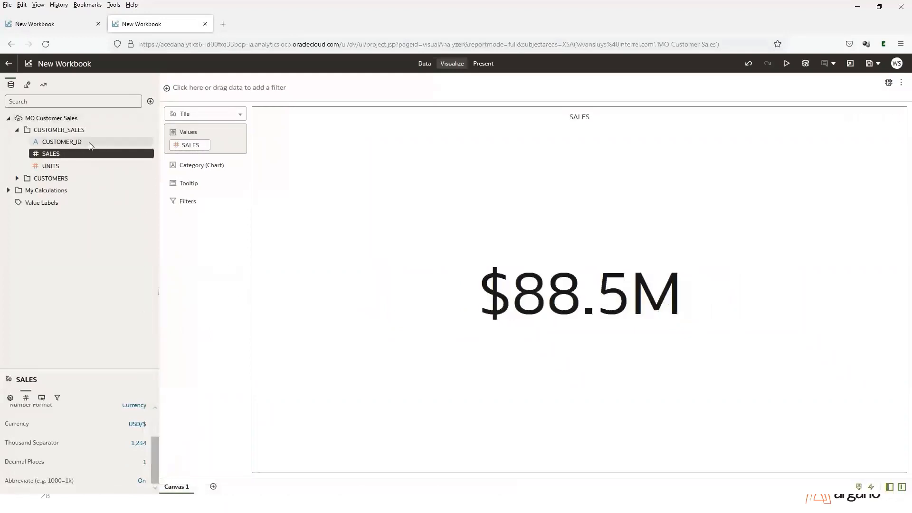
- Create a horizontal bar chart of SALES by FACILITY_NAME beside the SALES tile
left_click(17, 179)
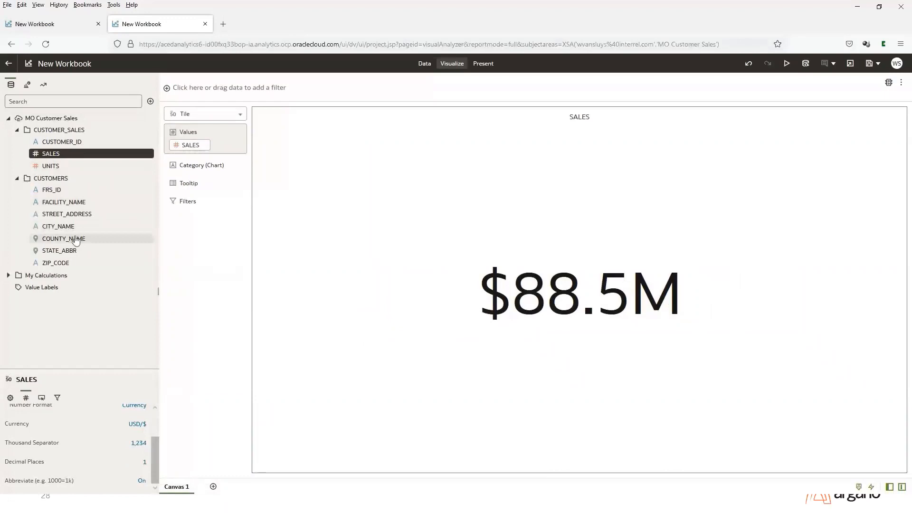
left_click(76, 241)
right_click(76, 241)
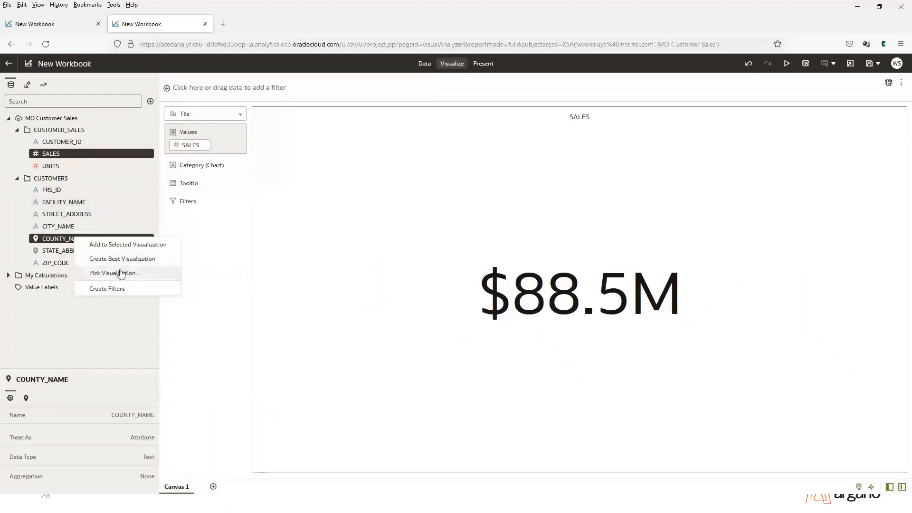
left_click(57, 206)
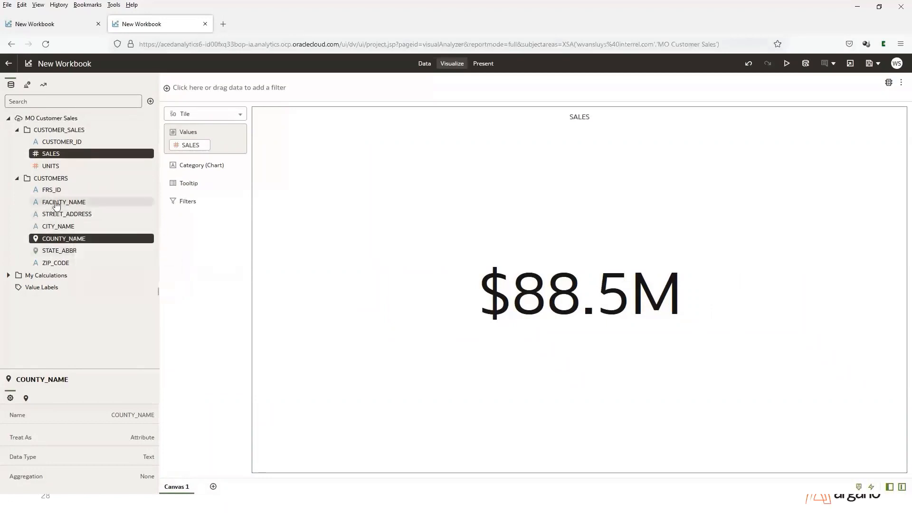
left_click(56, 206)
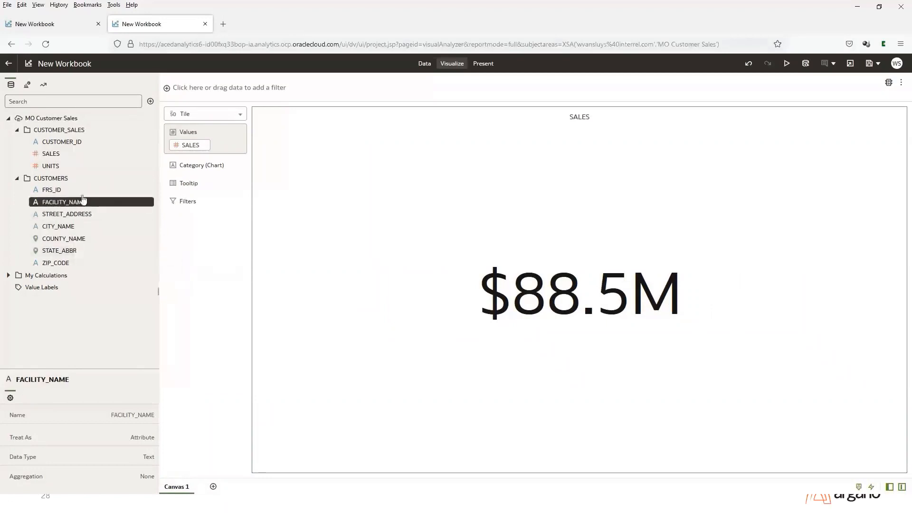
left_click(74, 155, "ctrl")
right_click(73, 154)
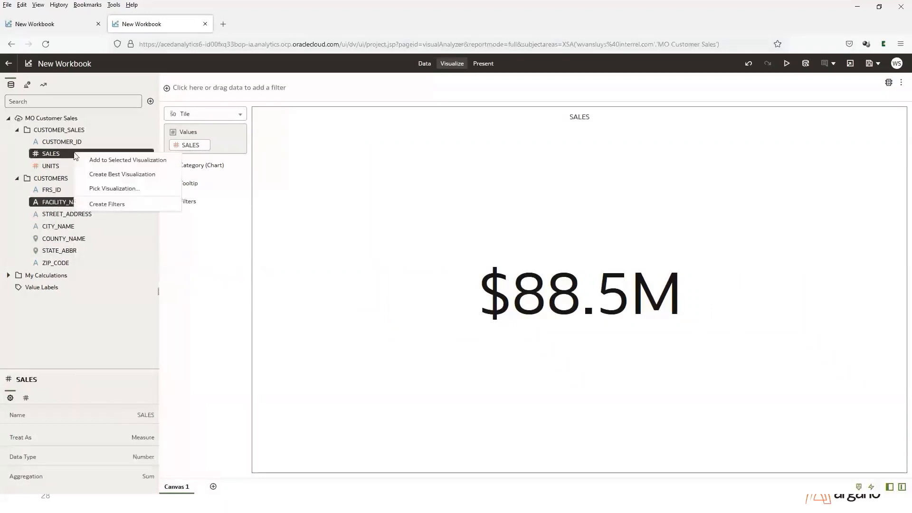
left_click(115, 189)
left_click(148, 162)
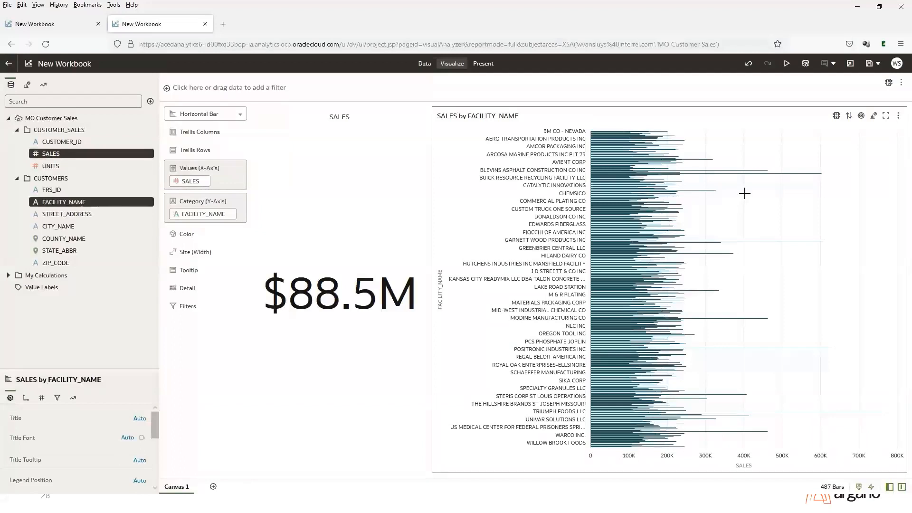
- Sort the bar chart by SALES from high to low
right_click(745, 194)
mouse_move(774, 202)
mouse_move(738, 217)
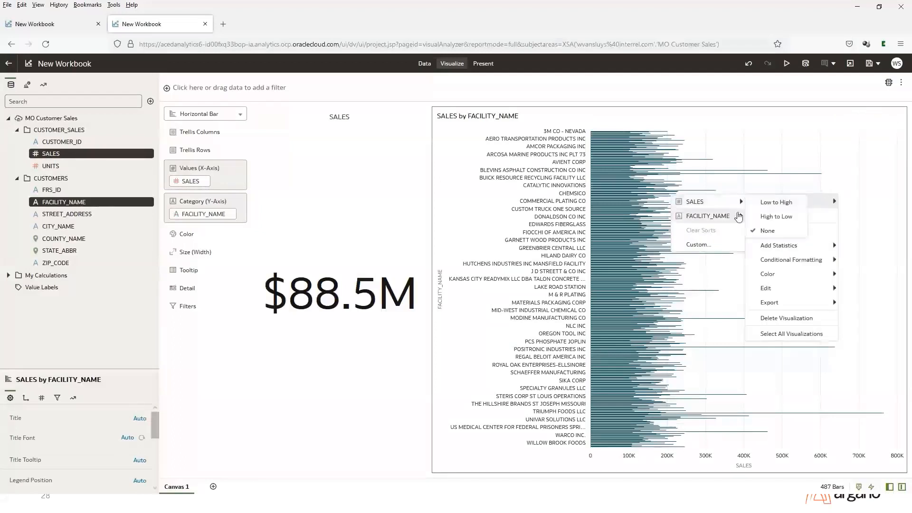
left_click(777, 217)
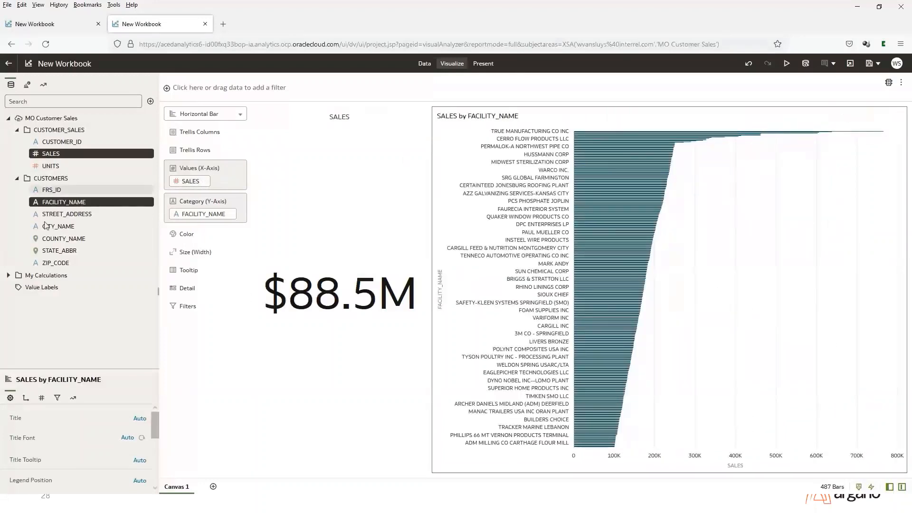
- Replace FACILITY_NAME with COUNTY_NAME as the bar chart's category
left_click(74, 336)
left_click_drag(71, 245, 205, 219)
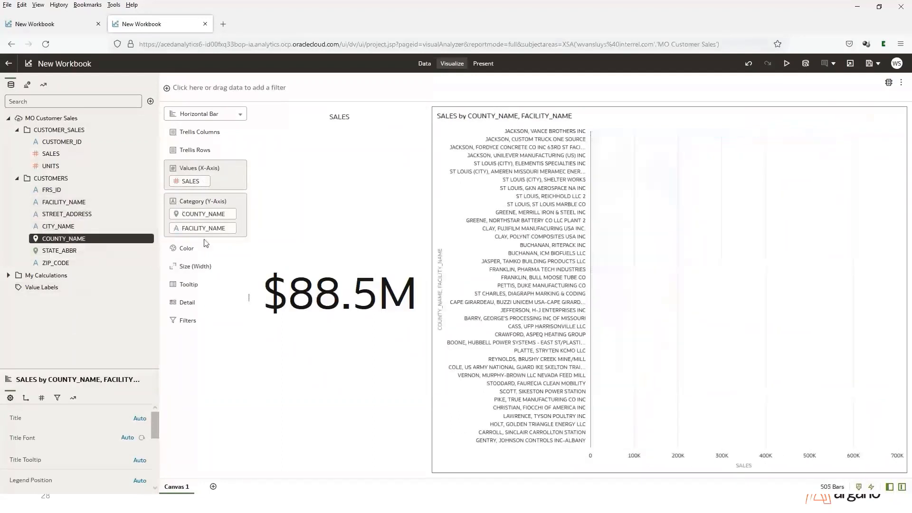
left_click(230, 229)
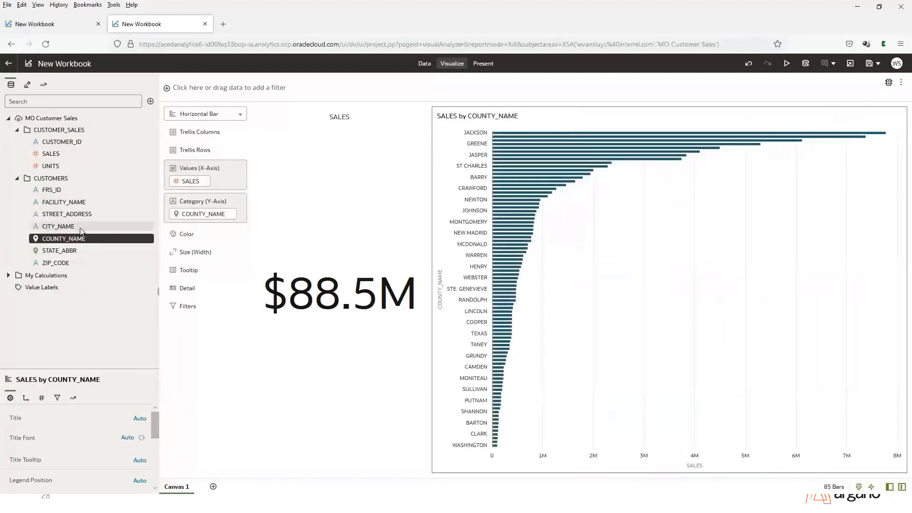
- Create a map visualization from SALES and COUNTY_NAME
left_click(57, 157)
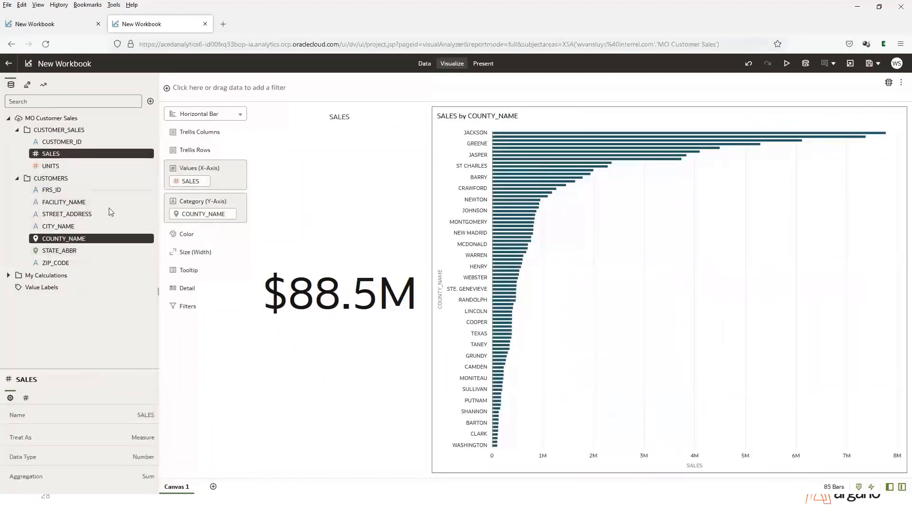
right_click(118, 158)
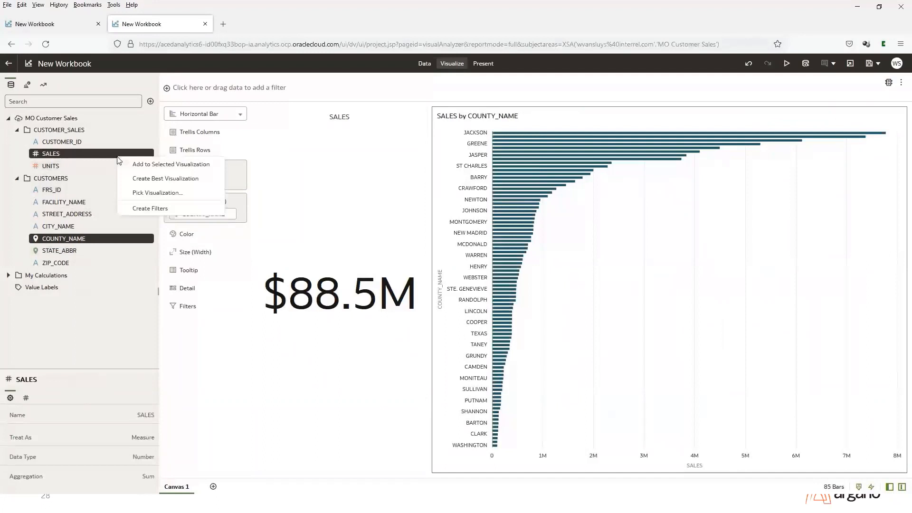
left_click(165, 193)
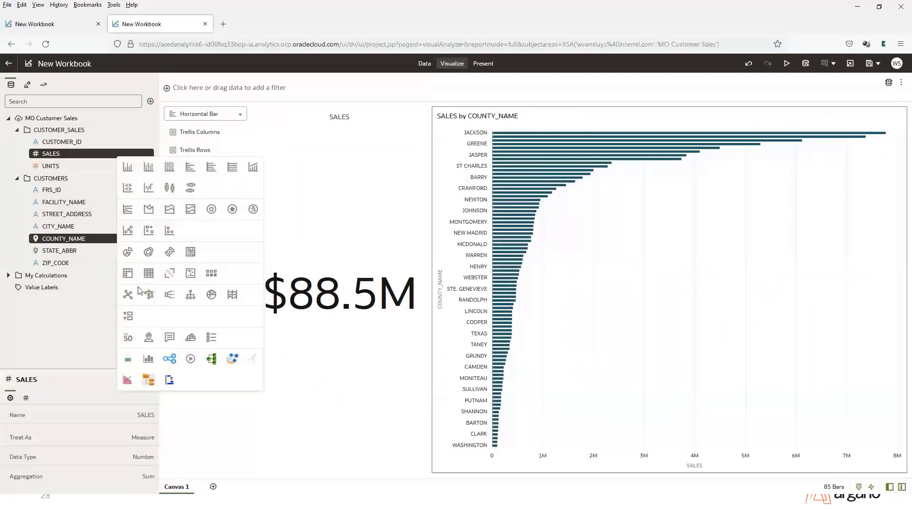
left_click(148, 338)
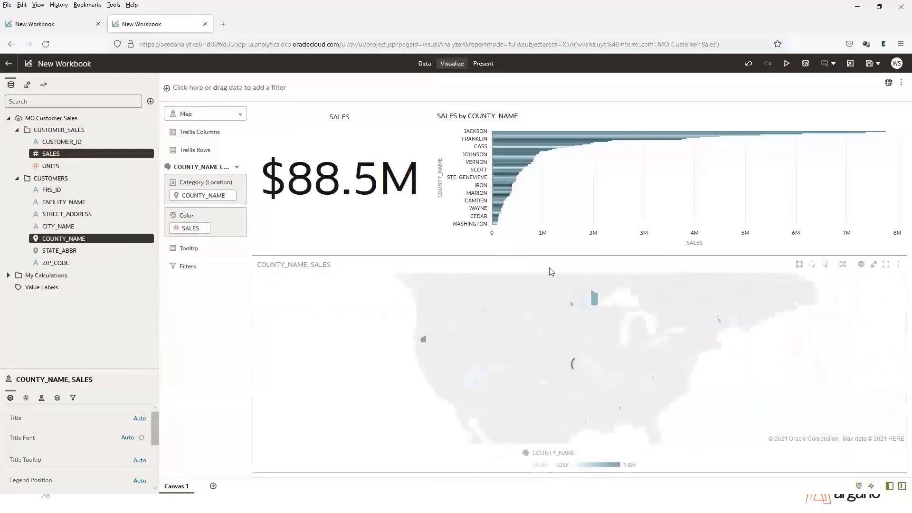
- Place the map directly beneath the SALES tile and widen the column holding both at the bar chart's expense
left_click_drag(559, 263, 404, 360)
left_click_drag(348, 391, 347, 389)
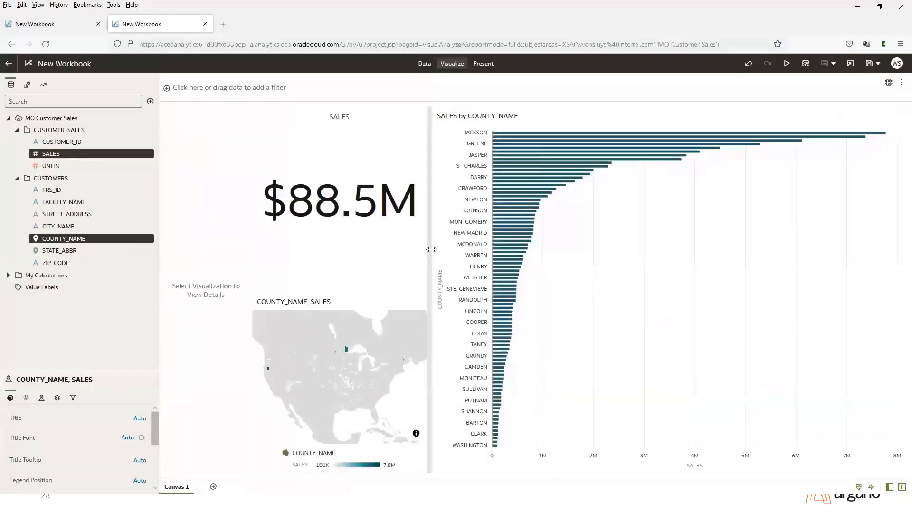
left_click_drag(433, 254, 506, 250)
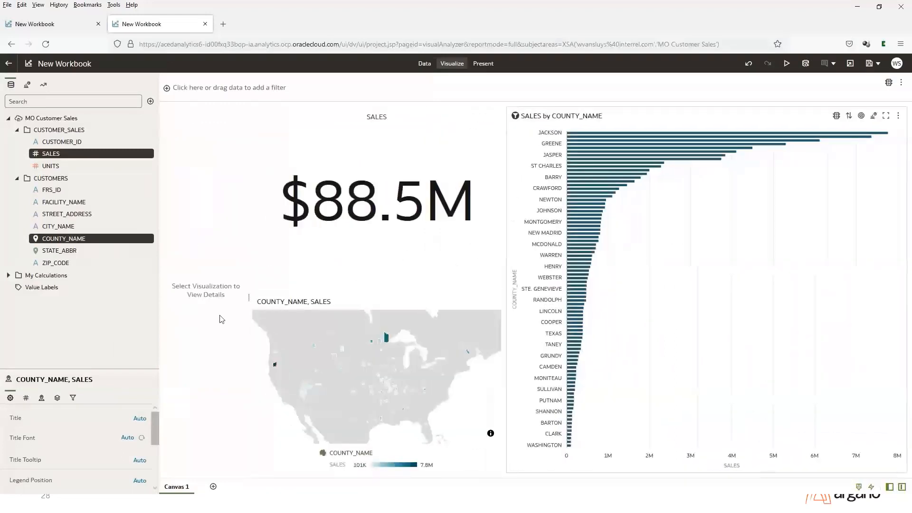
- Add STATE_ABBR to the map's location category below COUNTY_NAME, and make the map taller
left_click(78, 257)
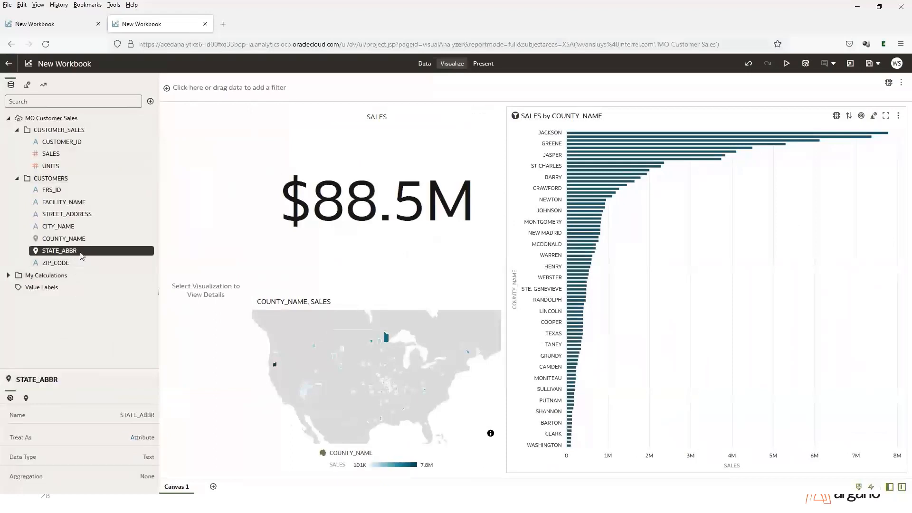
left_click(271, 258)
left_click(327, 343)
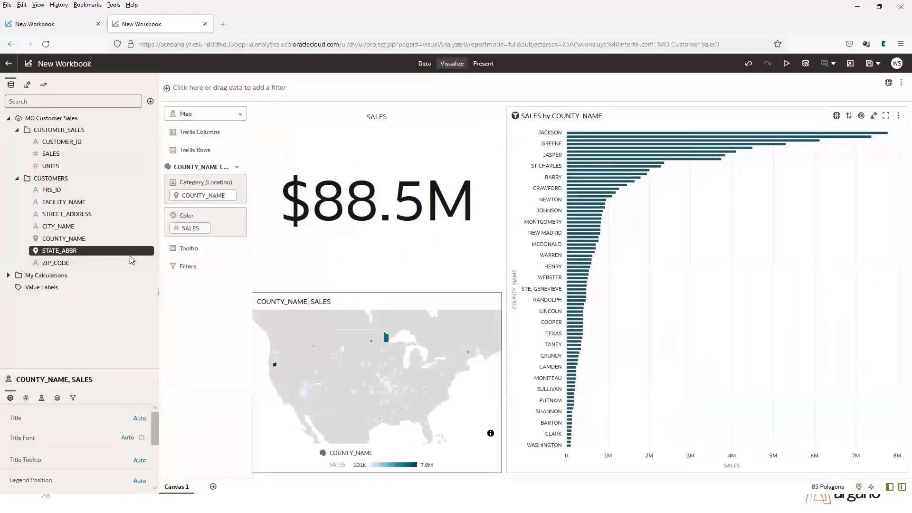
left_click(81, 240)
left_click_drag(86, 249, 195, 205)
left_click_drag(69, 159, 186, 233)
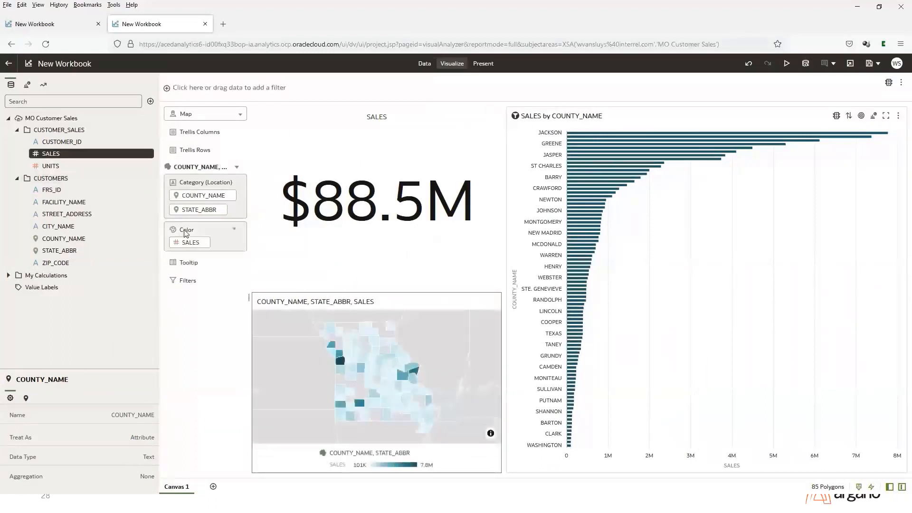
left_click_drag(401, 289, 401, 249)
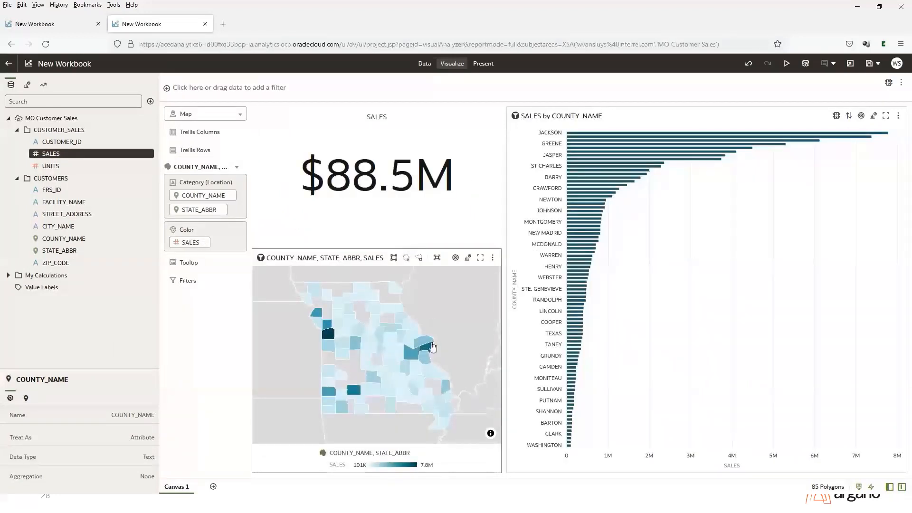
- Examine the sales of the darkest counties on the map and compare them with the longest bars in the chart
left_click(427, 346)
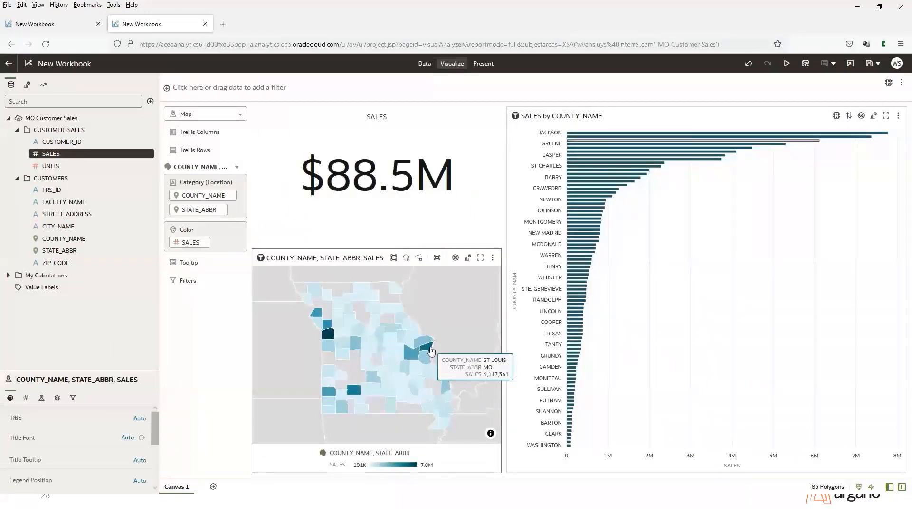
left_click(693, 138)
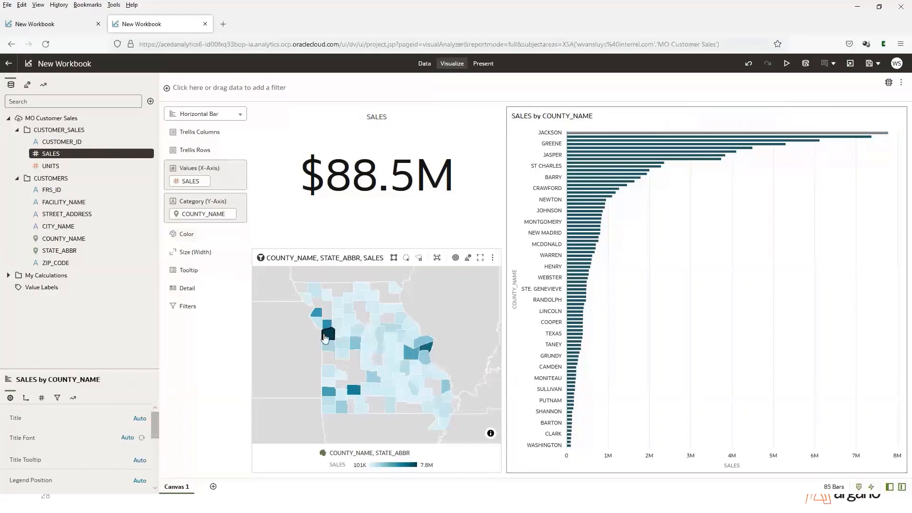
mouse_move(331, 339)
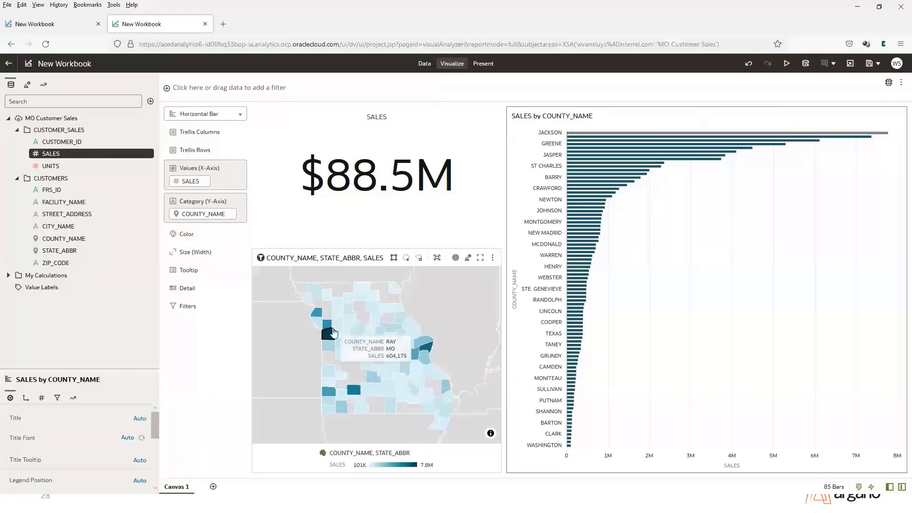
- Save the workbook in My Folders as MO Customer Sales by County
left_click(869, 64)
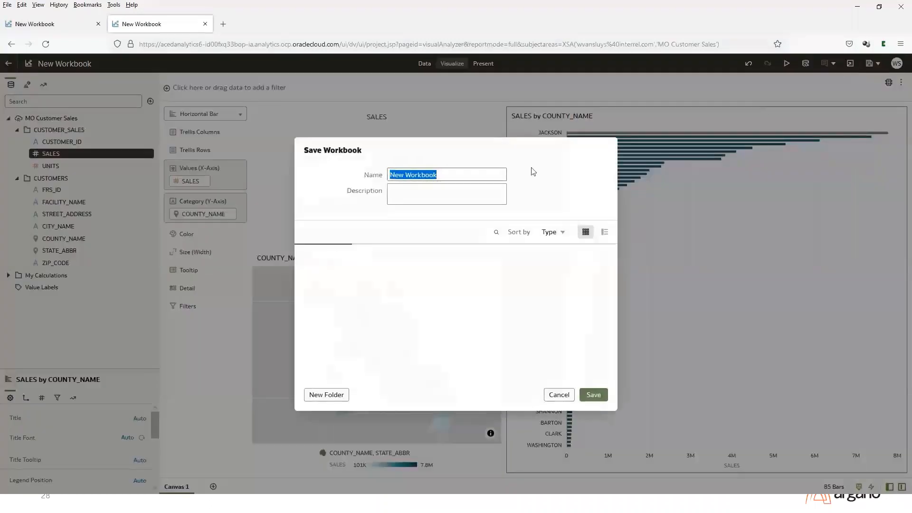
type("MO")
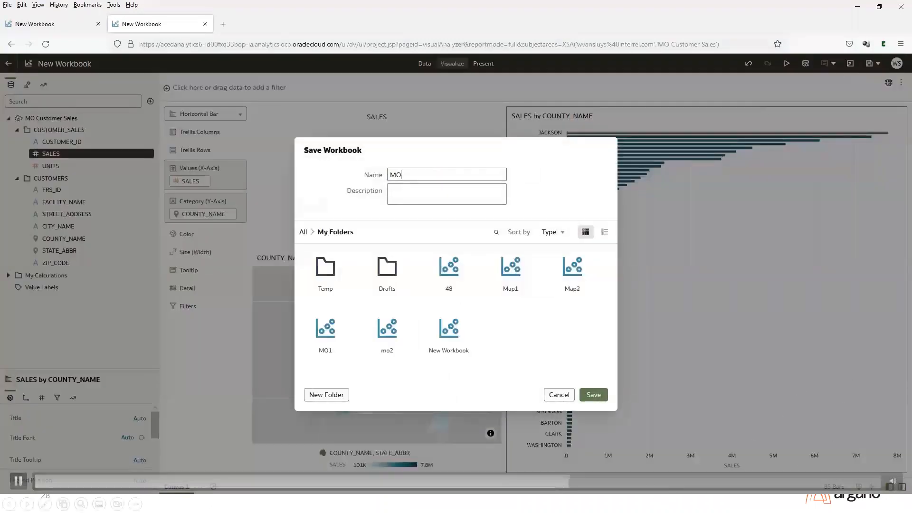
type(" C")
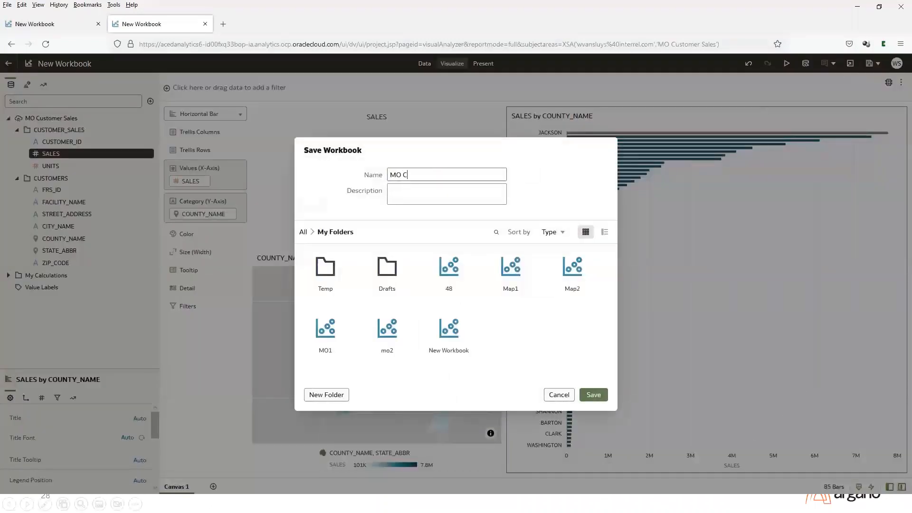
type("ustomer Sales by County")
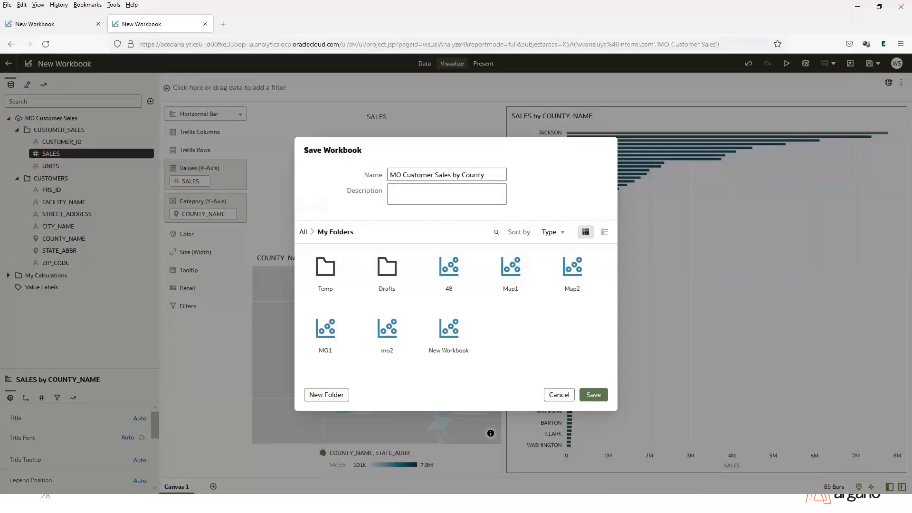
left_click(600, 395)
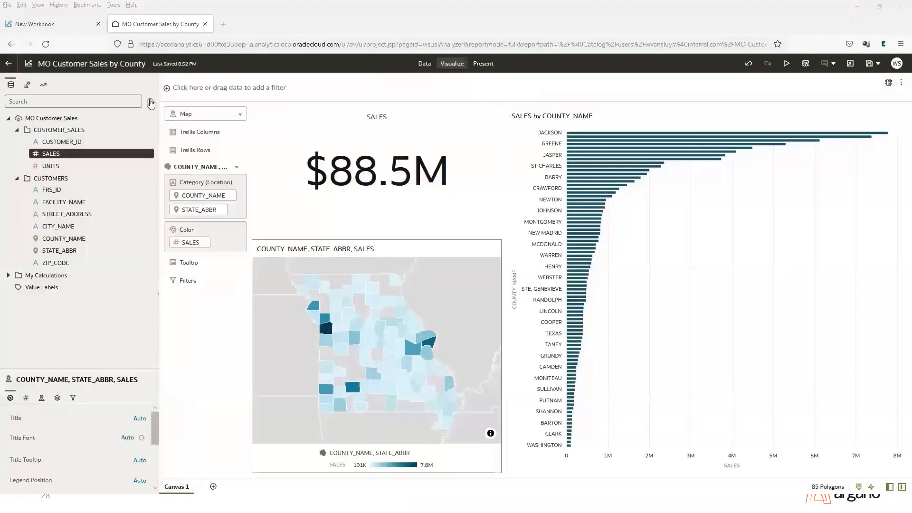
- Start a new dataset from the ADW connection and add the SUPPLIERS table from the ACED_ANALYTICS schema
left_click(150, 101)
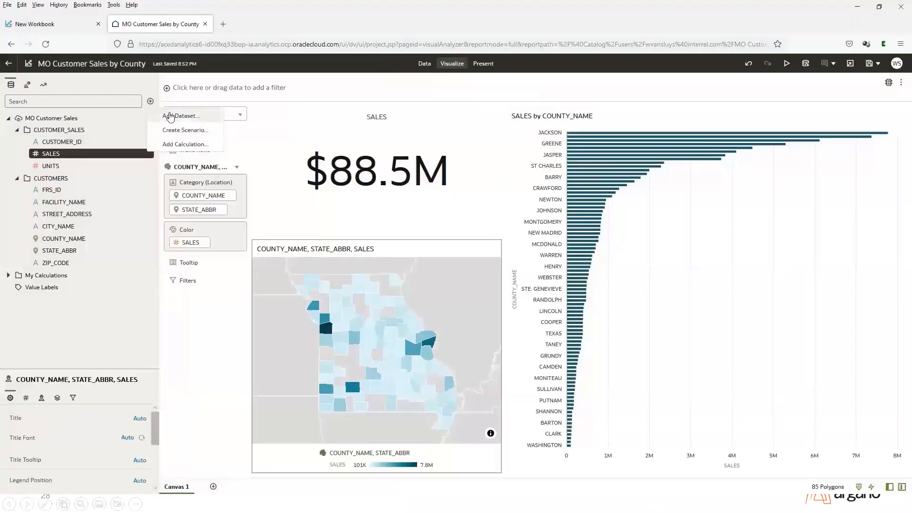
left_click(170, 114)
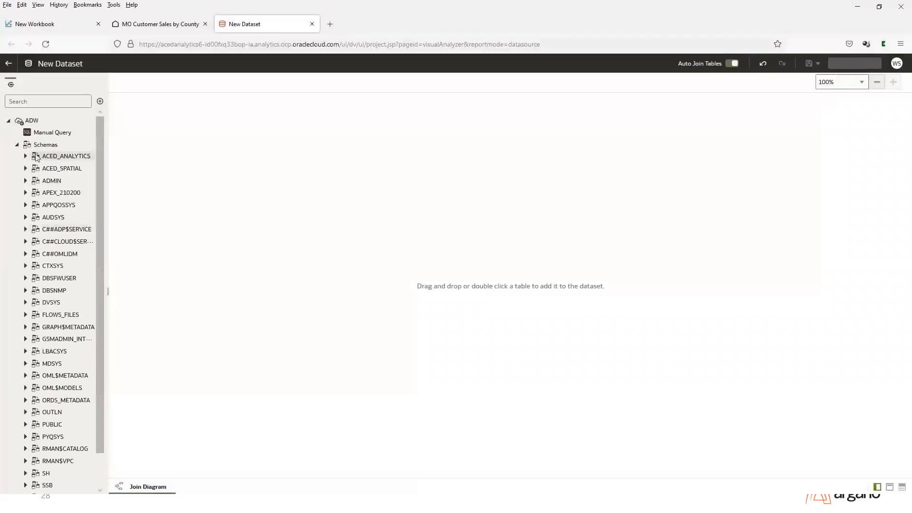
left_click(25, 156)
scroll(76, 267, "down", 5)
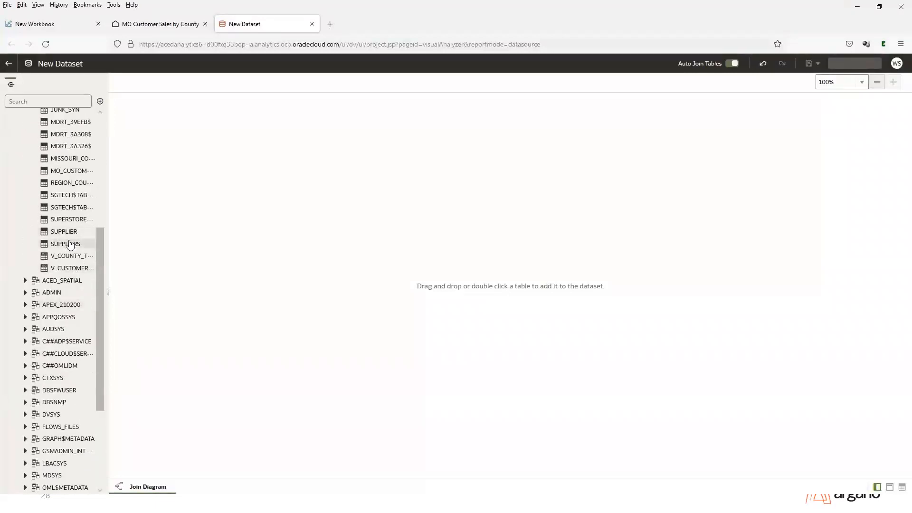
left_click_drag(85, 245, 410, 188)
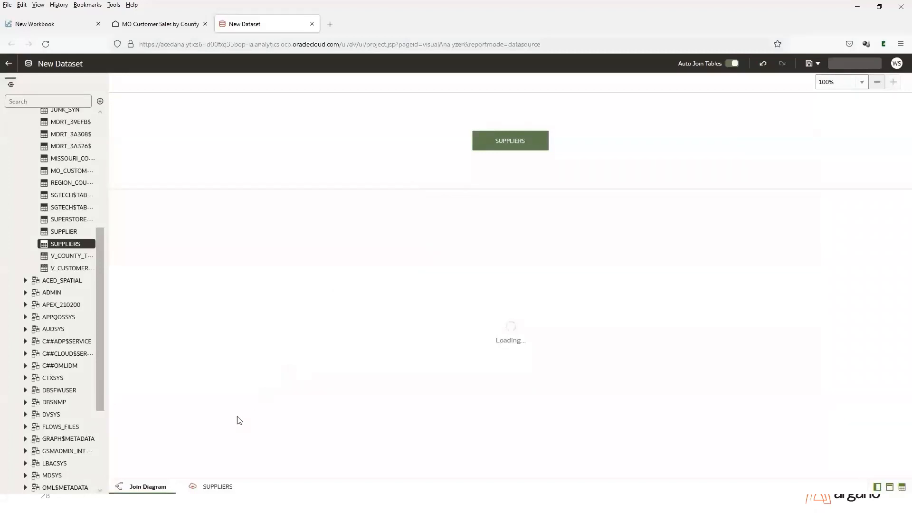
- Change the LATITUDE column of the SUPPLIERS table to be treated as an attribute
left_click(219, 487)
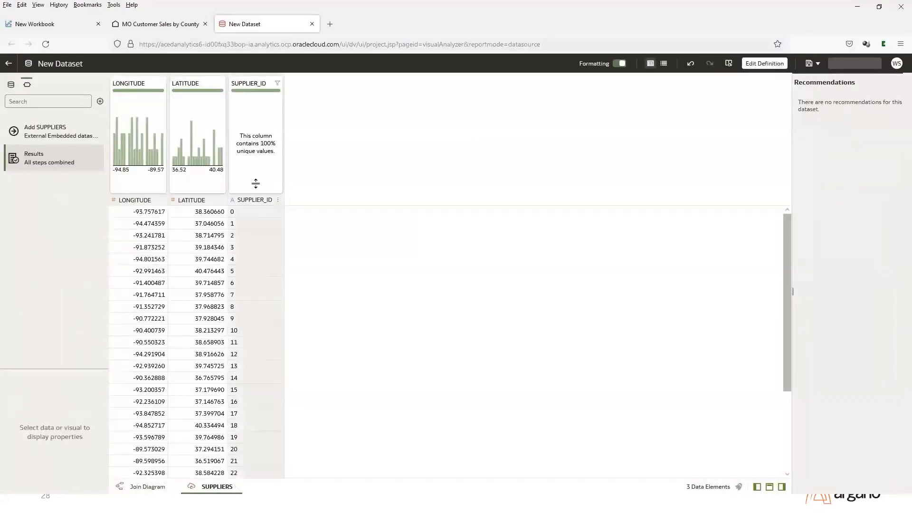
left_click(196, 202)
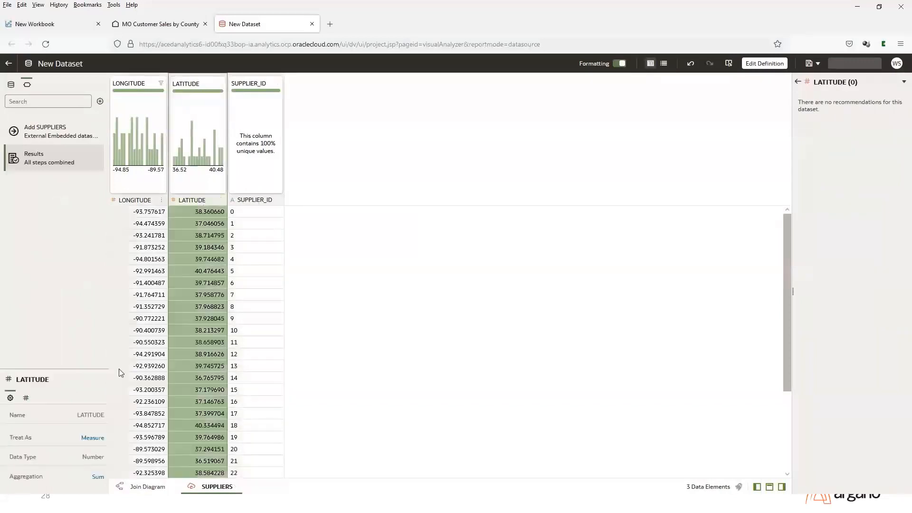
left_click(91, 441)
left_click(99, 455)
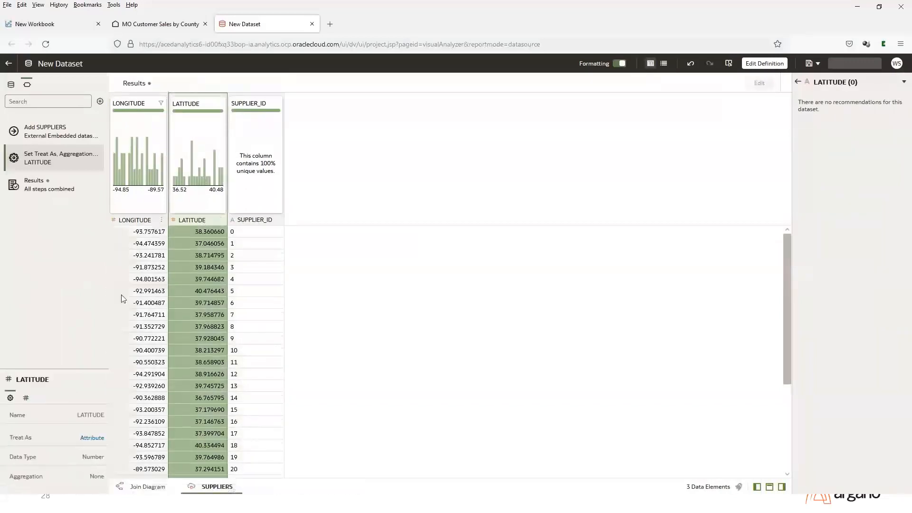
- Change the LONGITUDE column of the SUPPLIERS table to be treated as an attribute
left_click(148, 224)
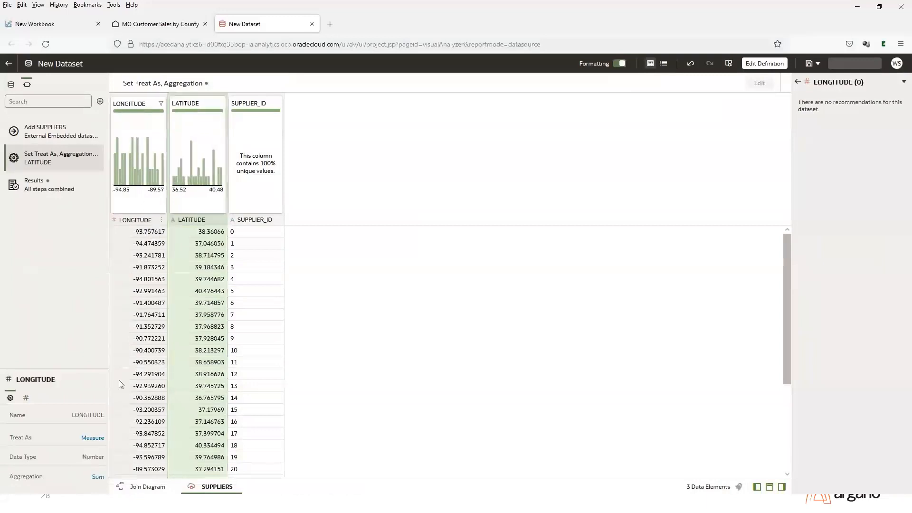
left_click(93, 438)
left_click(105, 469)
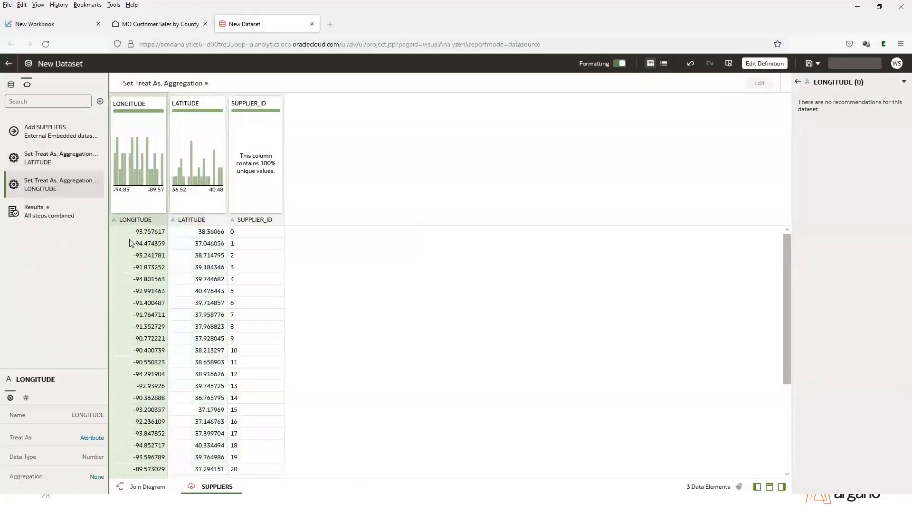
- Save the dataset under the name MO Suppliers
left_click(813, 65)
type("Suppliers")
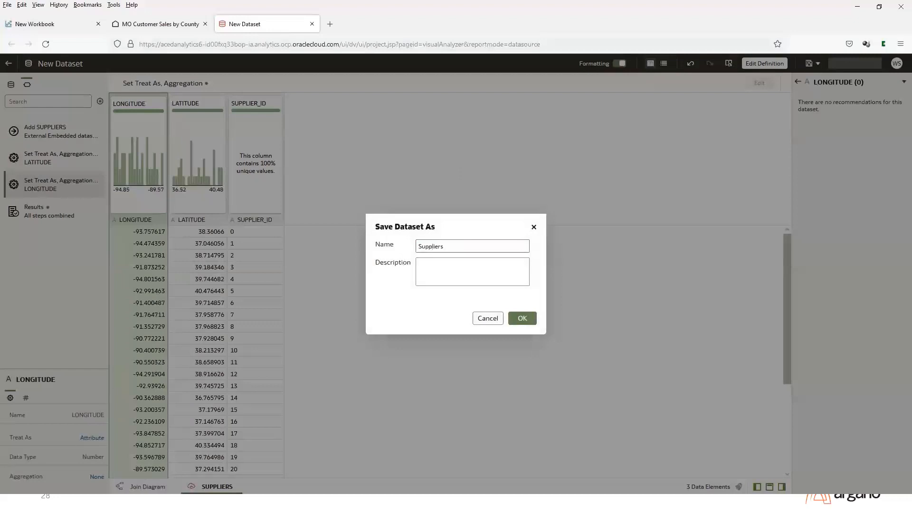
key("Home")
type("MO")
left_click(523, 317)
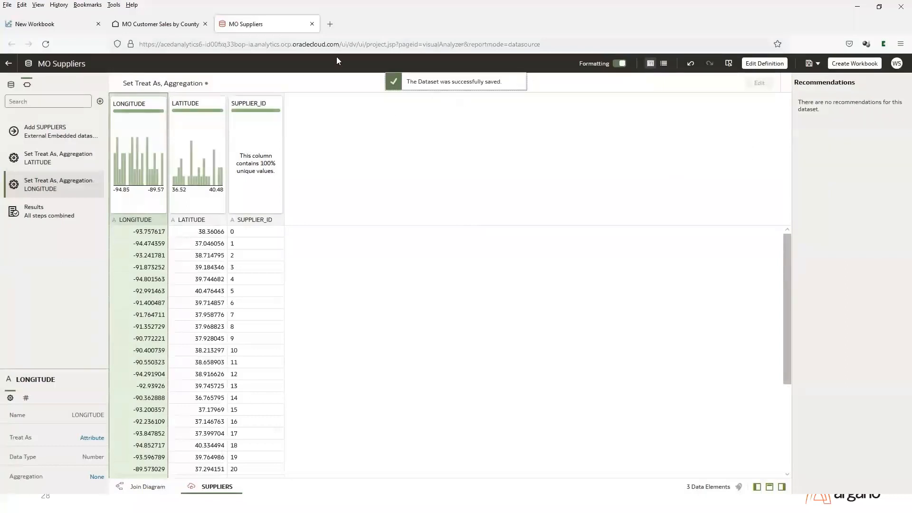
- Add the MO Suppliers dataset to the workbook and plot LONGITUDE and LATITUDE as the location in a new map layer
left_click(312, 24)
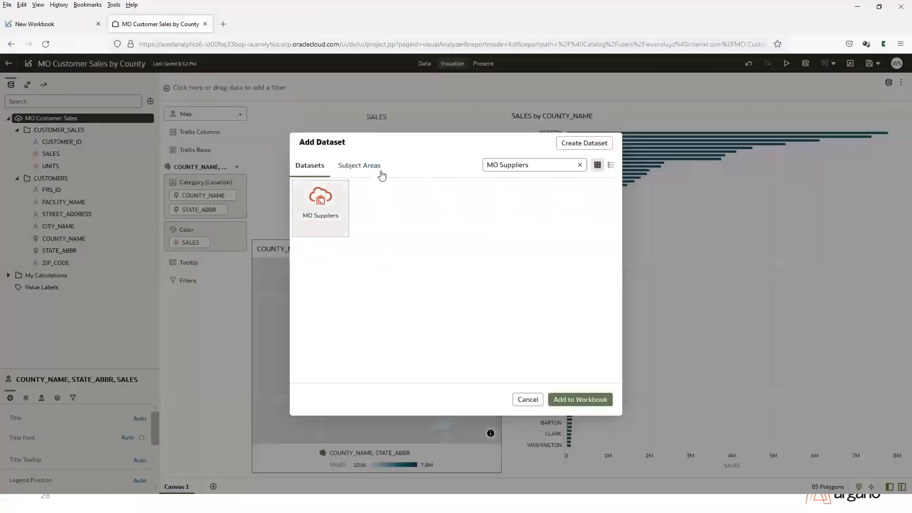
left_click(591, 400)
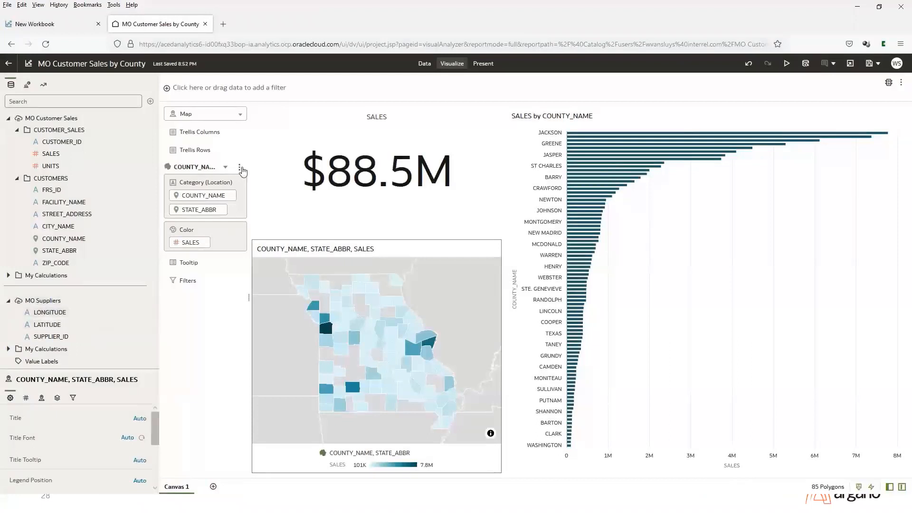
left_click(241, 170)
left_click(264, 180)
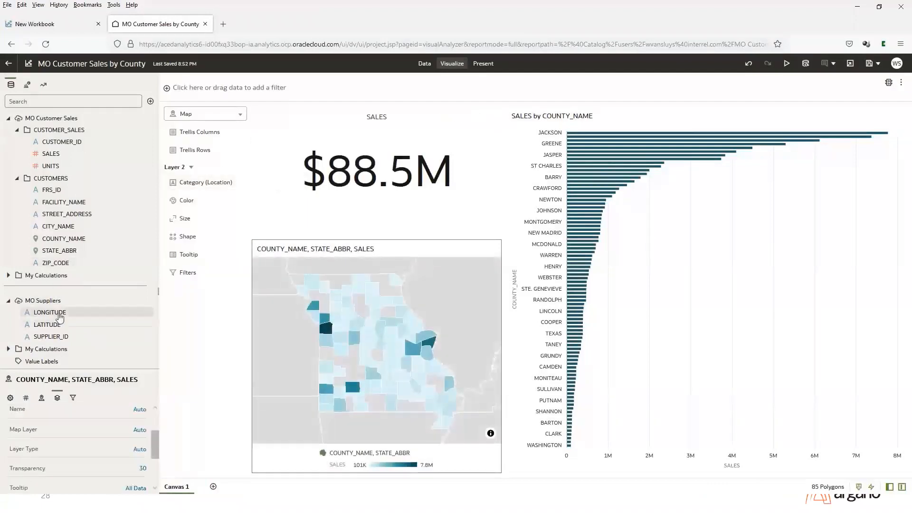
left_click(58, 313)
left_click(62, 325, "ctrl")
left_click_drag(91, 312, 181, 183)
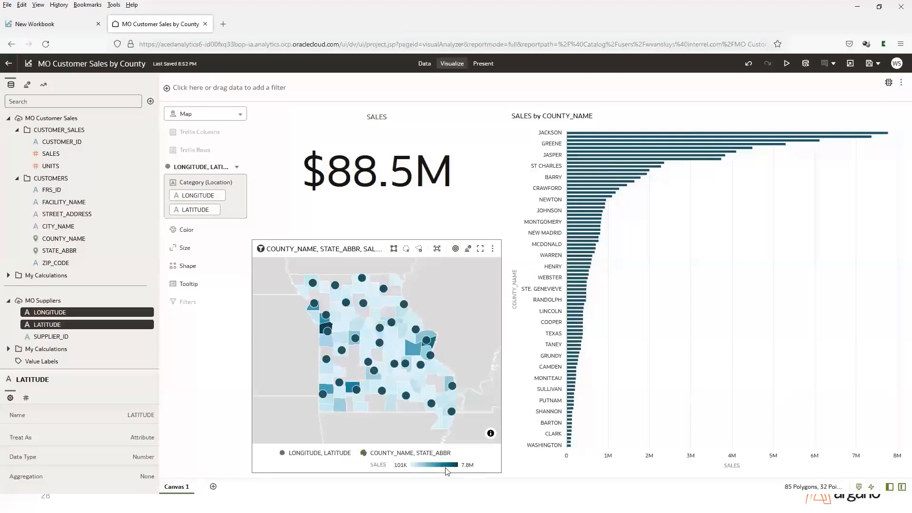
- Hide the supplier location layer on the map and show it again to compare it with the county sales layer
left_click(283, 454)
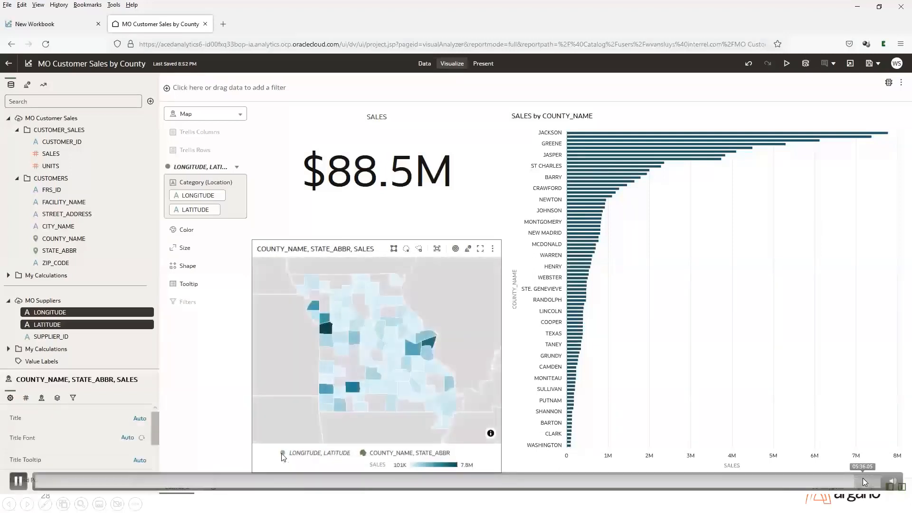
left_click(282, 453)
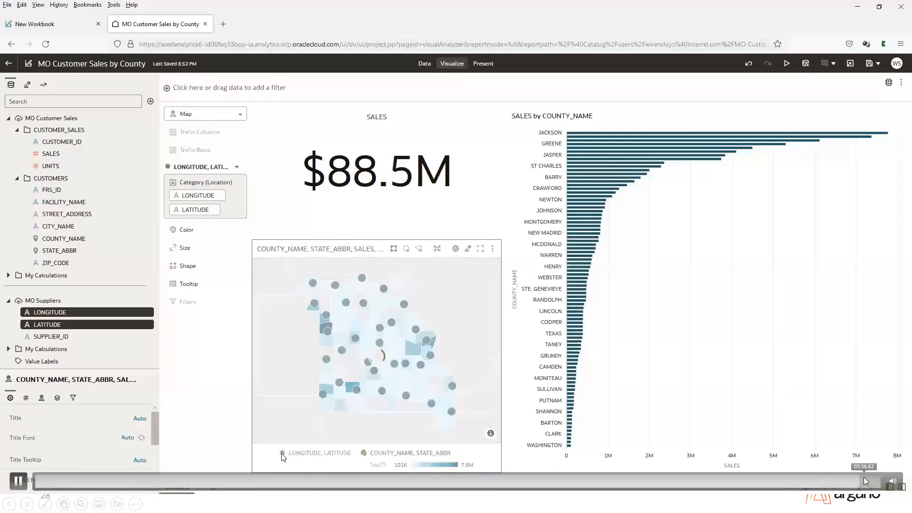
right_click(282, 454)
mouse_move(342, 446)
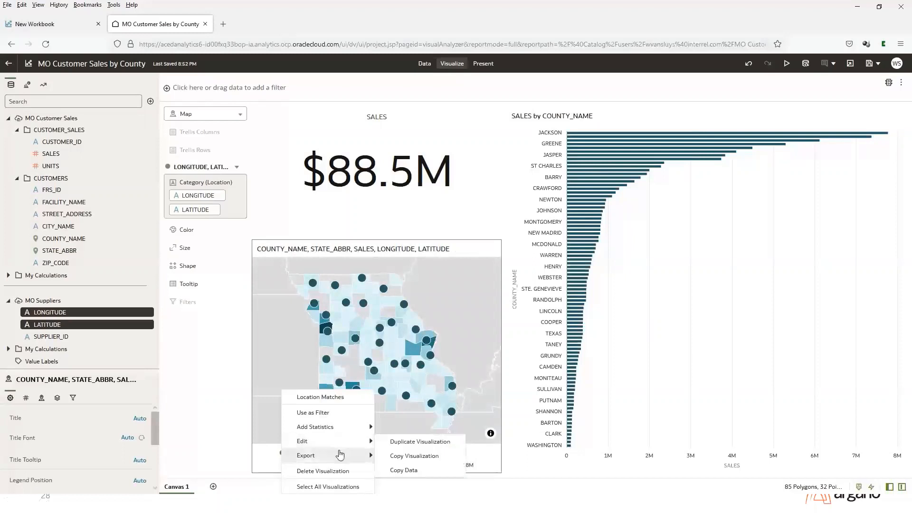
left_click(220, 441)
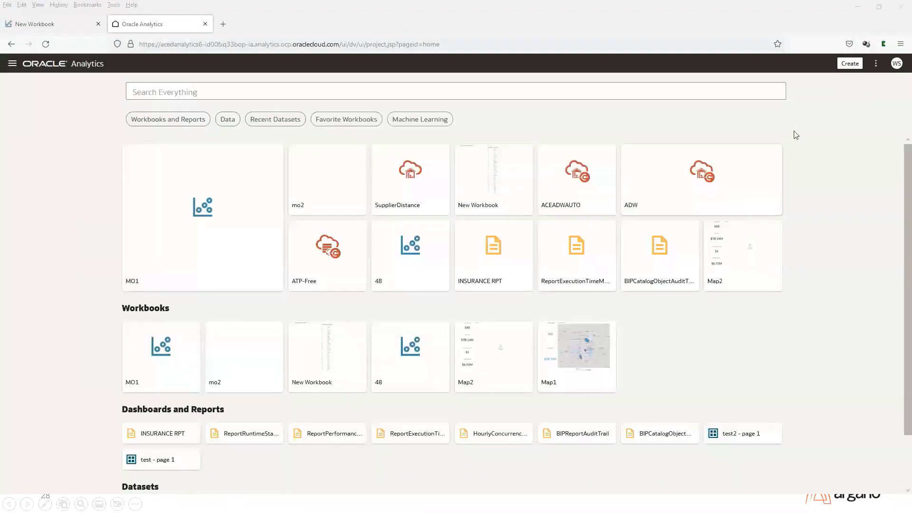
key("Right")
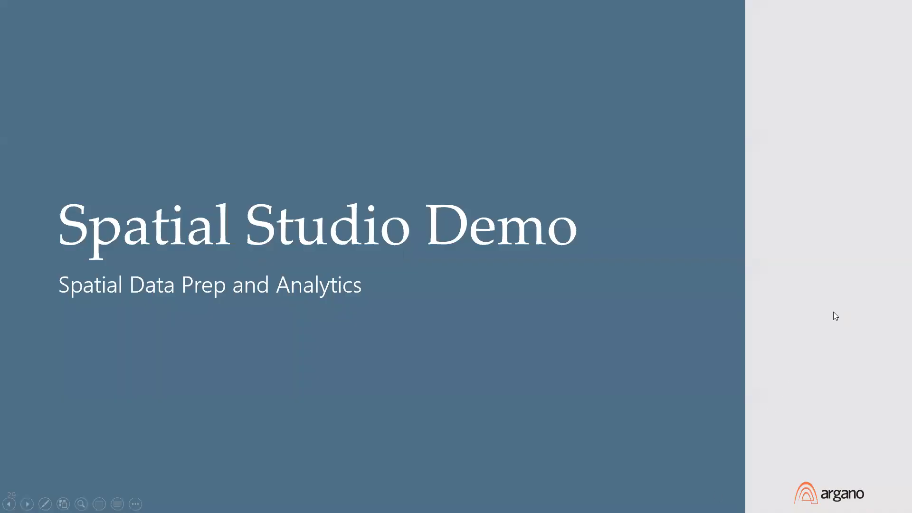
key("Right")
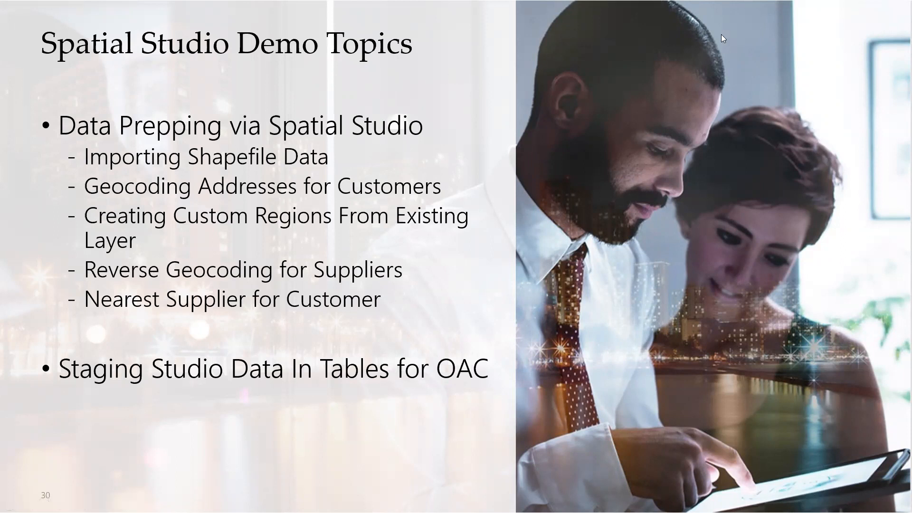
left_click(763, 20)
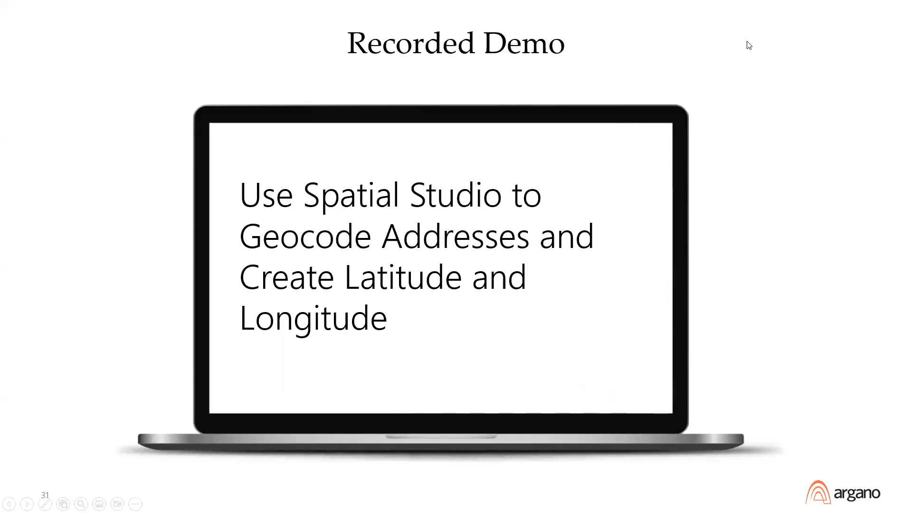
key("Left")
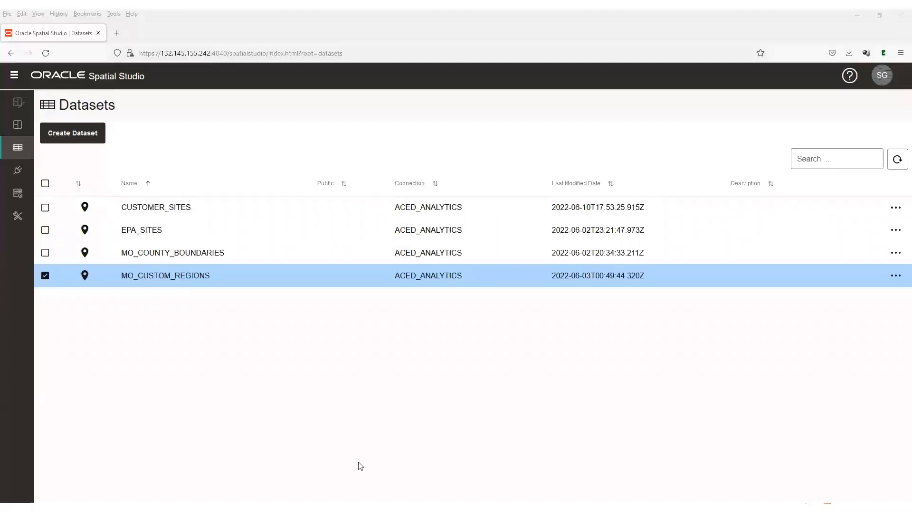
mouse_move(366, 160)
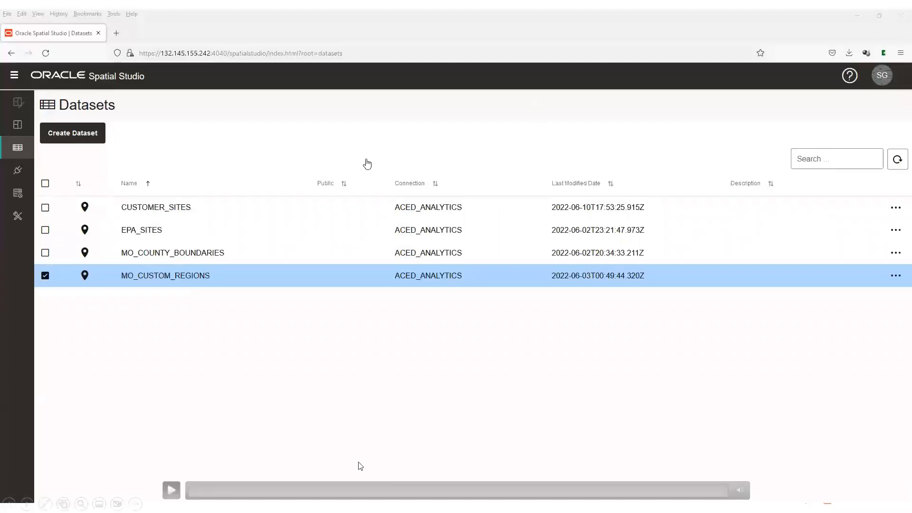
left_click(172, 493)
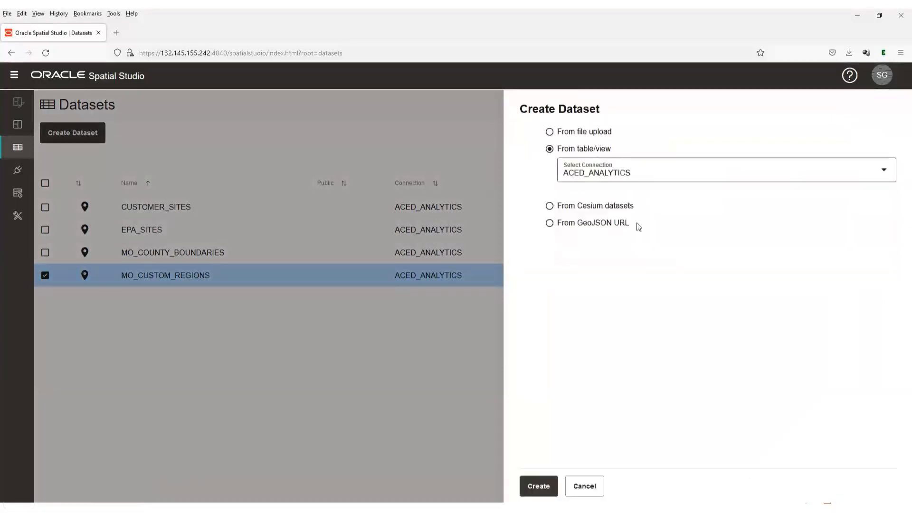
- Create the CUSTOMERS dataset from a table in the ACED_ANALYTICS connection and set FRS_ID as its key column
left_click(545, 489)
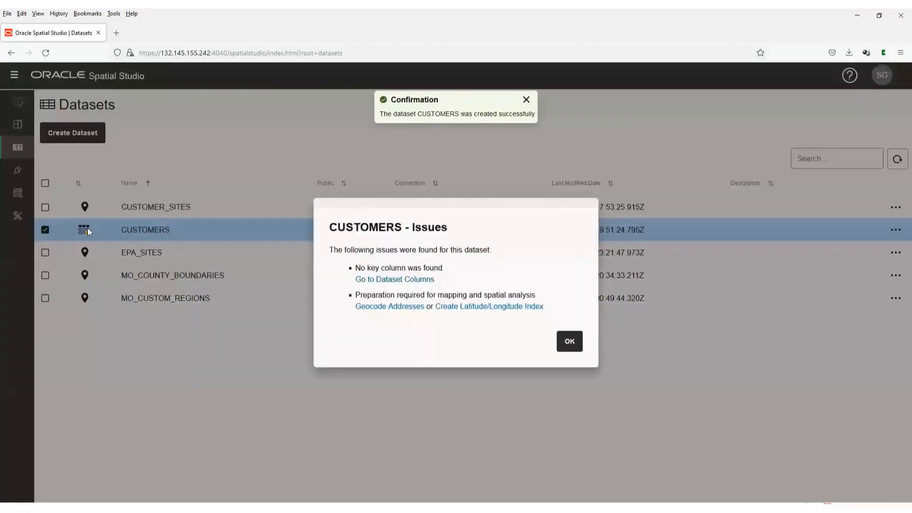
left_click(393, 281)
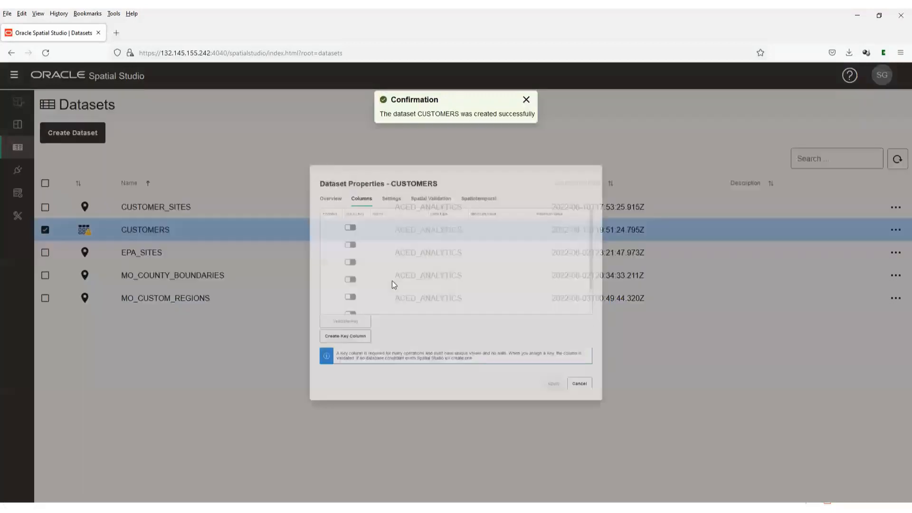
left_click(292, 278)
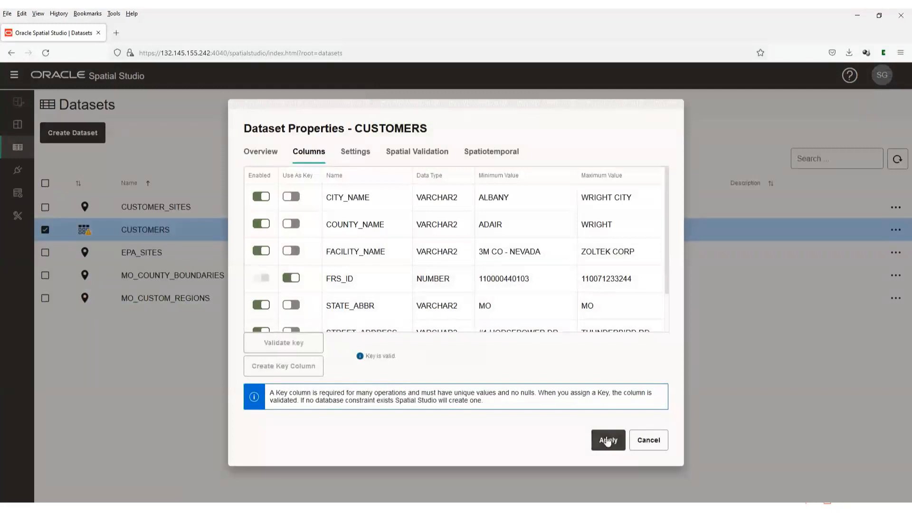
left_click(606, 439)
- Geocode the addresses of the CUSTOMERS dataset and save the coordinates in LATITUDE and LONGITUDE columns
left_click(89, 232)
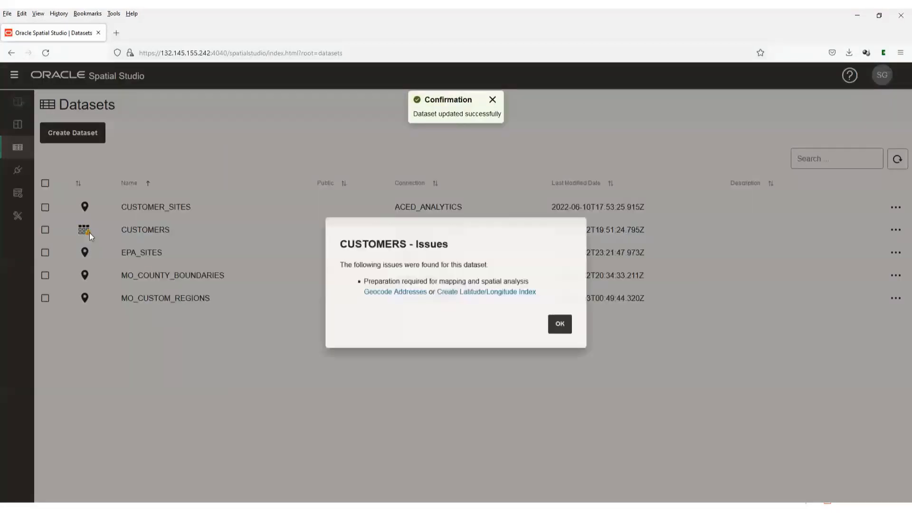
left_click(413, 292)
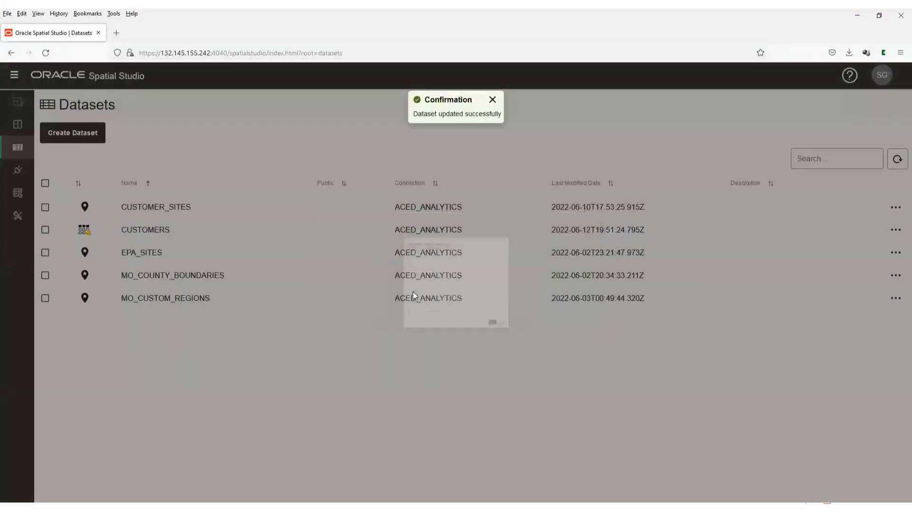
left_click(248, 184)
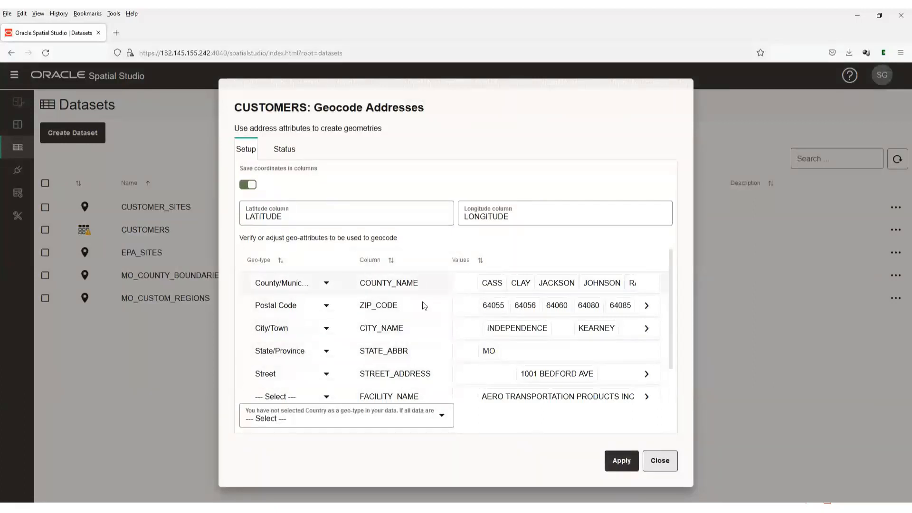
scroll(420, 332, "down", 1)
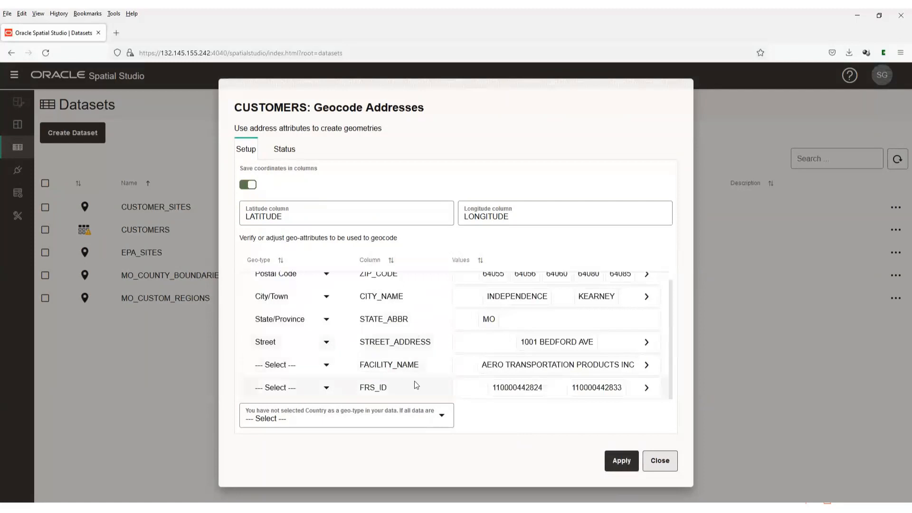
left_click(620, 462)
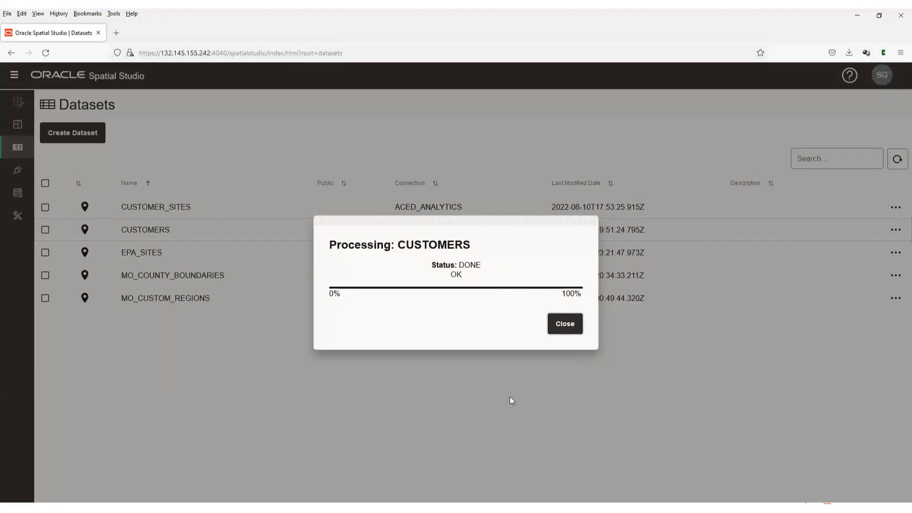
left_click(567, 333)
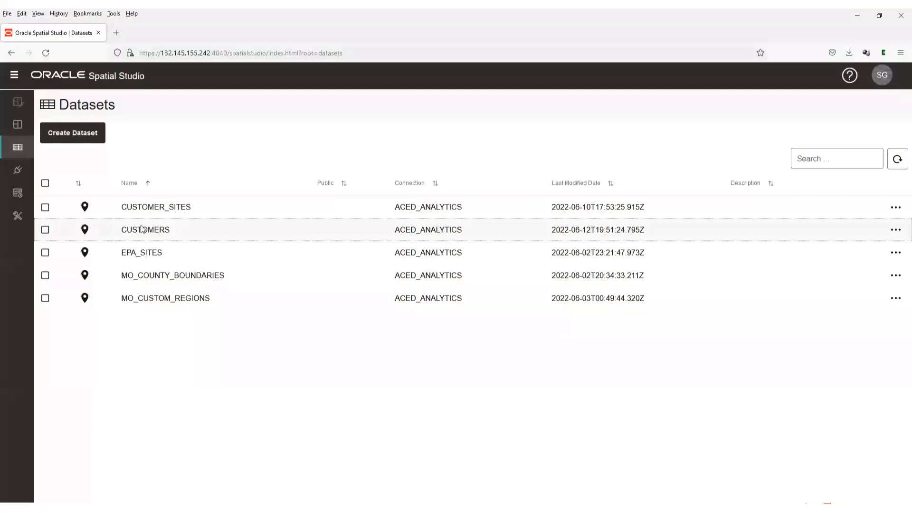
- Examine the geocoding status of the CUSTOMERS dataset, including the summary, ambiguous records and partial matches
right_click(121, 236)
mouse_move(179, 444)
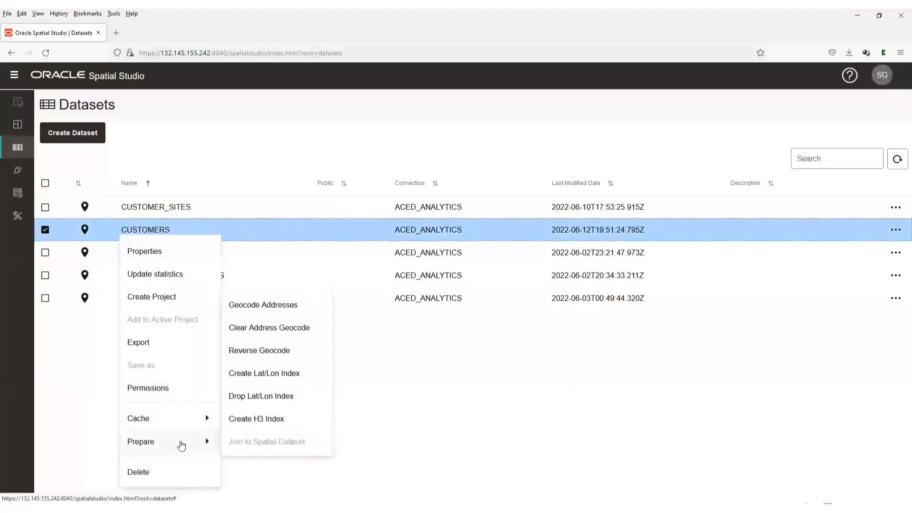
left_click(304, 304)
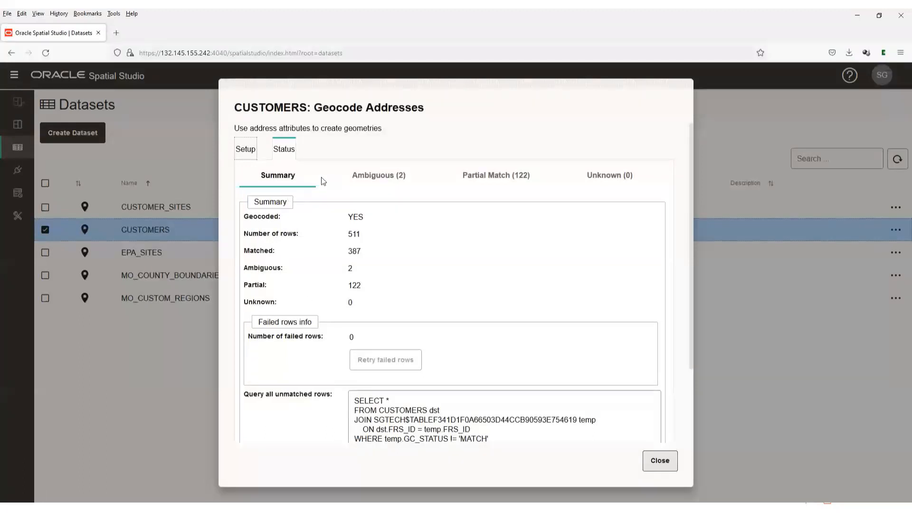
left_click(391, 183)
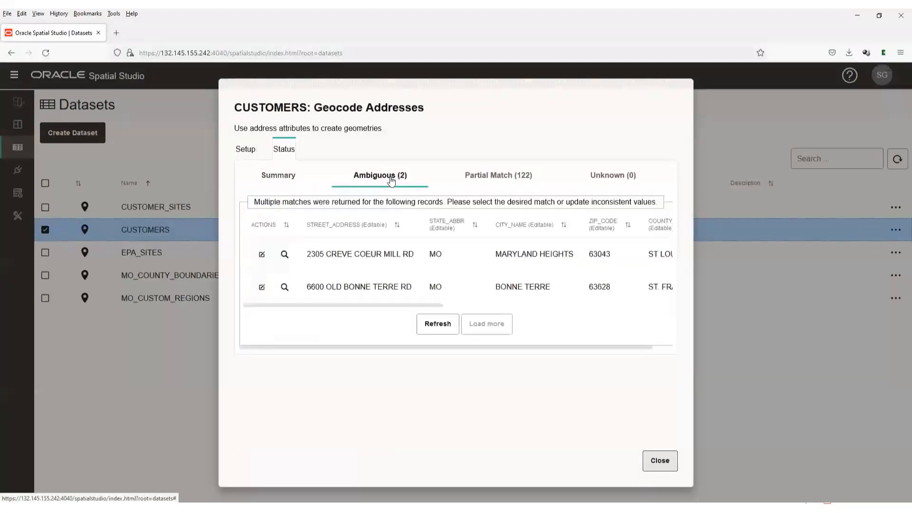
left_click(508, 174)
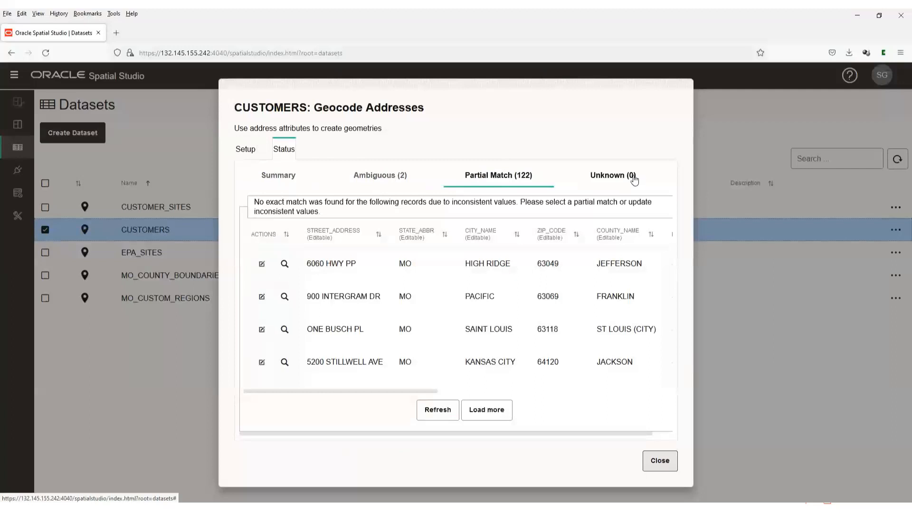
left_click(660, 461)
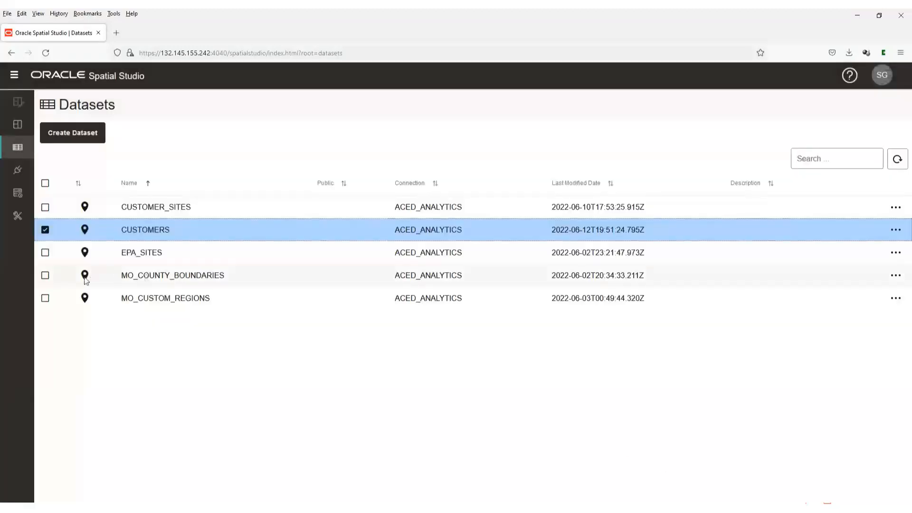
- Add MO_COUNTY_BOUNDARIES to the dataset selection and view the source options for creating a dataset
left_click(46, 276)
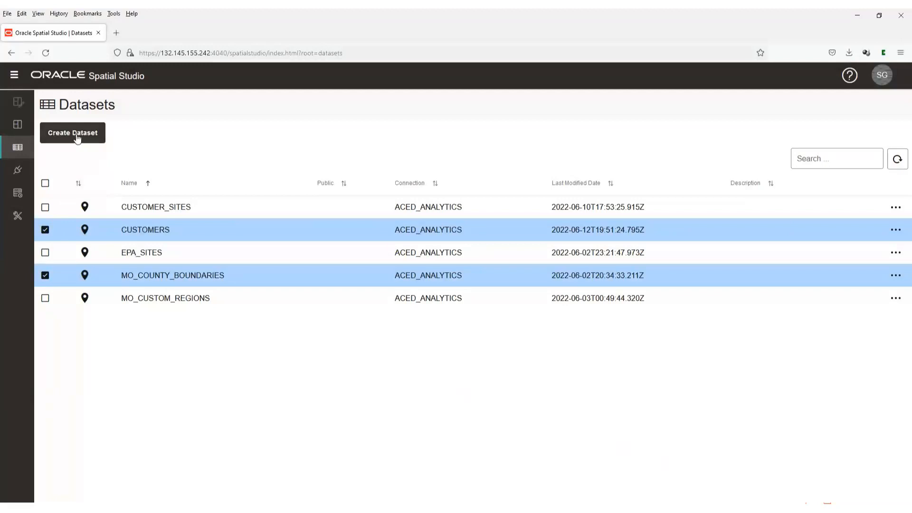
left_click(77, 137)
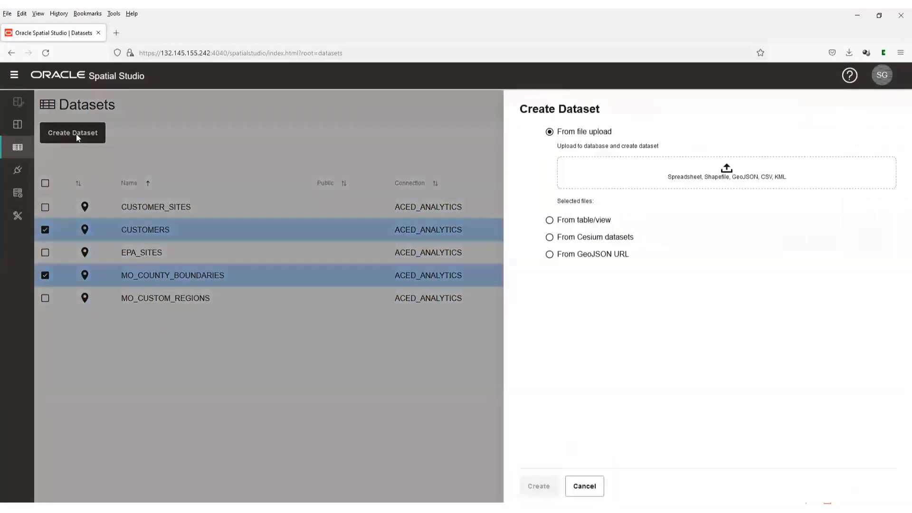
left_click(132, 154)
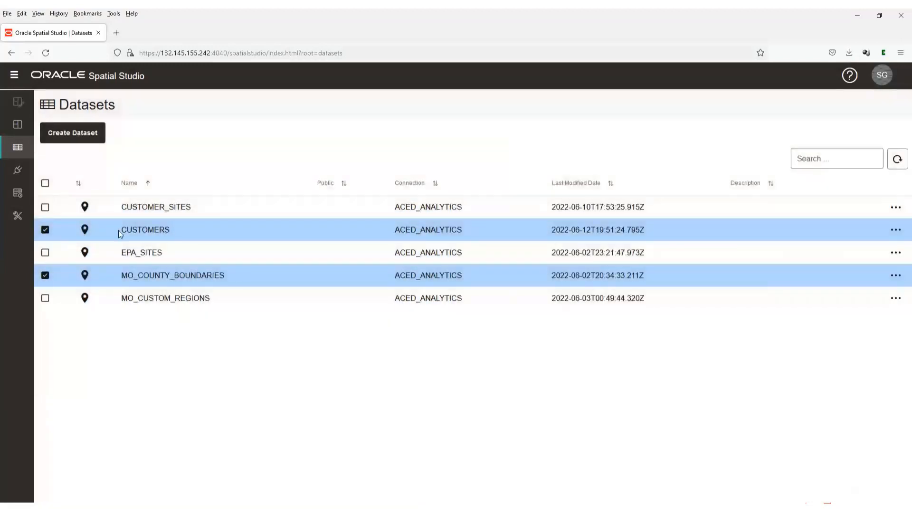
- Create a project from CUSTOMERS and MO_COUNTY_BOUNDARIES, add both datasets to the map, and place the CUSTOMERS layer above the county layer
right_click(120, 233)
left_click(179, 292)
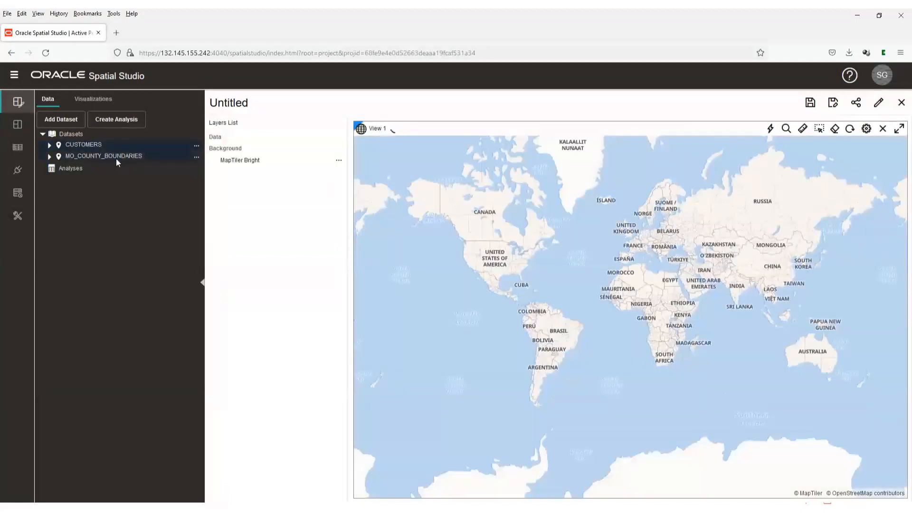
left_click_drag(172, 150, 607, 229)
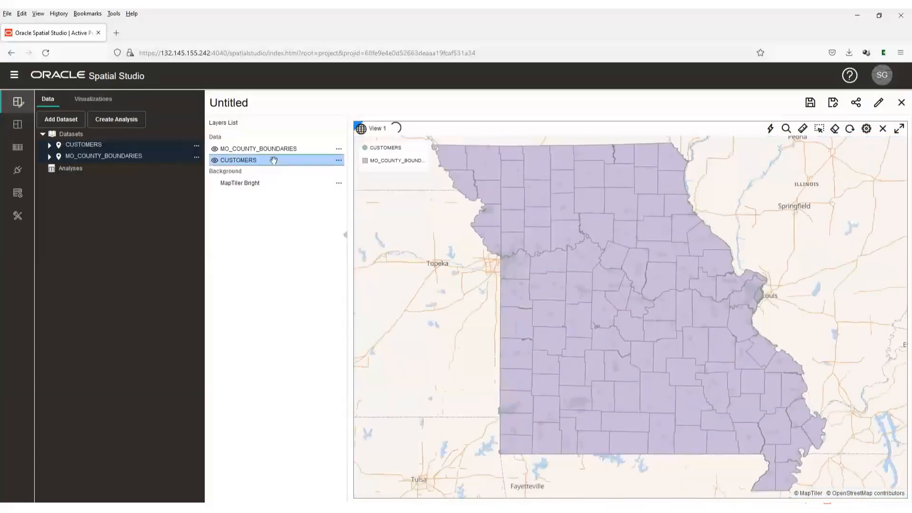
left_click_drag(274, 160, 272, 149)
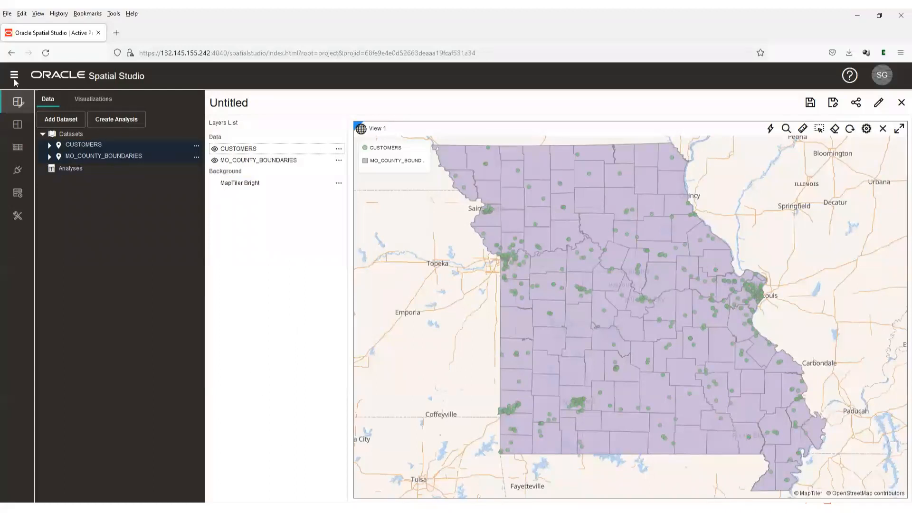
- Examine the columns in the properties of the CUSTOMERS dataset, including GC_GEOMETRY, LATITUDE and LONGITUDE
left_click(22, 149)
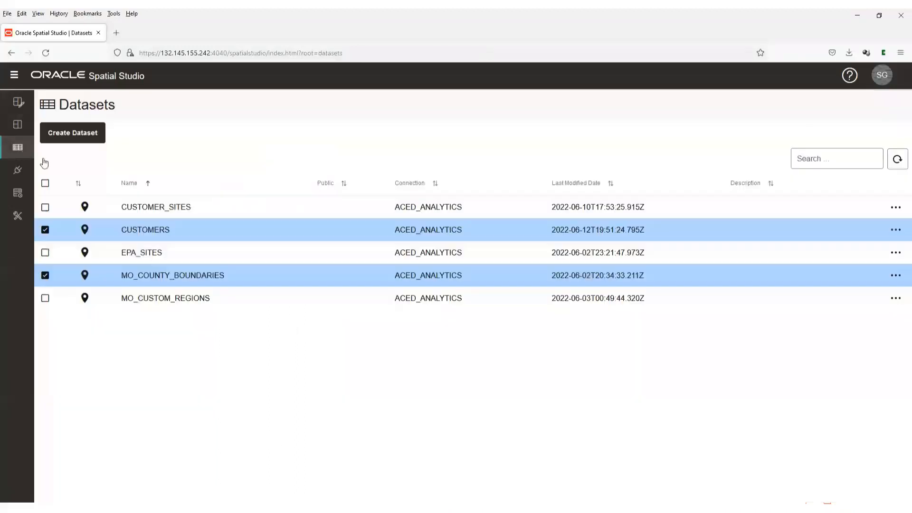
left_click(187, 236)
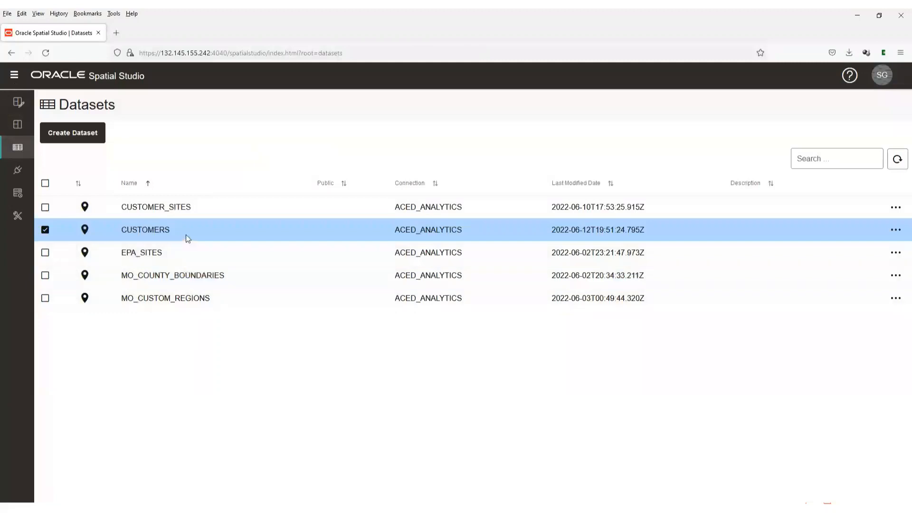
right_click(188, 237)
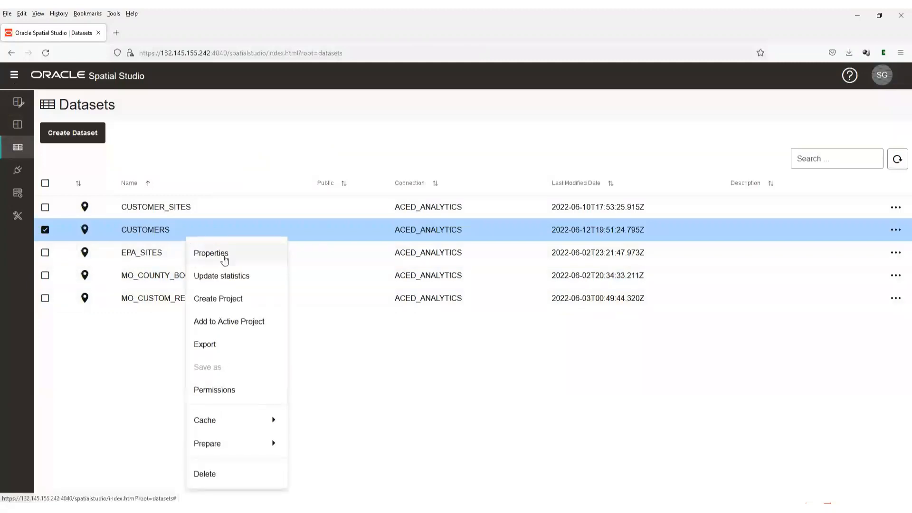
left_click(221, 254)
left_click(317, 166)
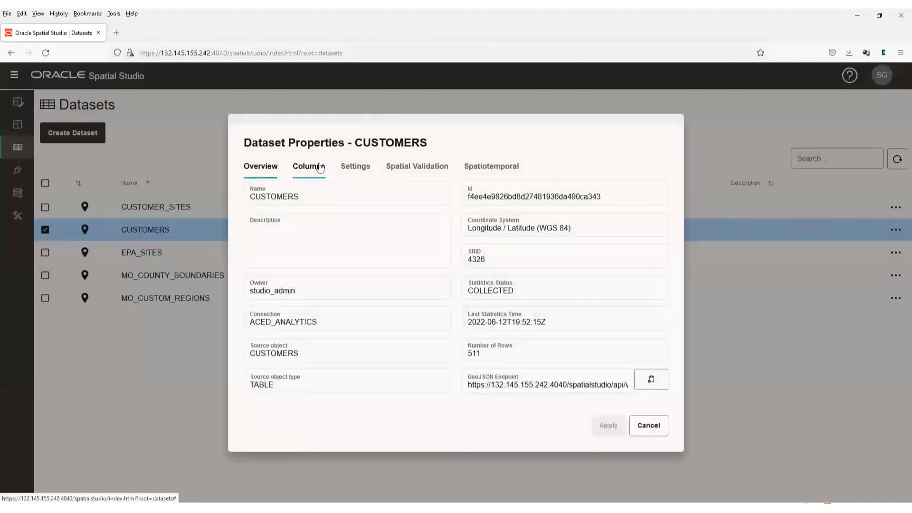
left_click_drag(668, 263, 678, 321)
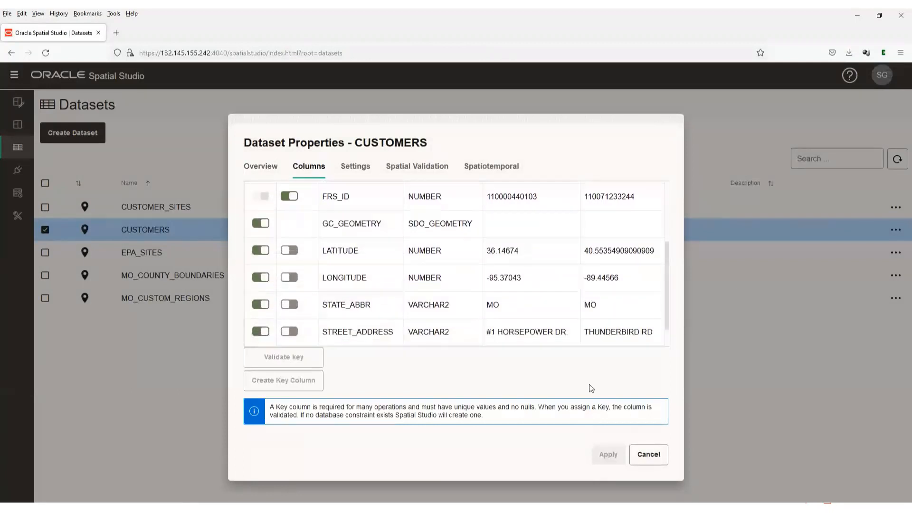
- Switch to SQL Developer and refresh the data of the CUSTOMERS table
key("alt+Tab")
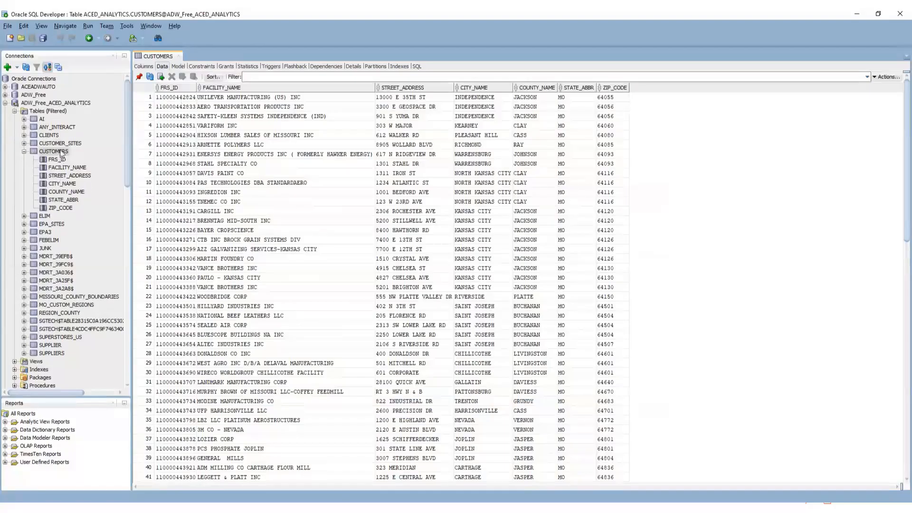
left_click(150, 77)
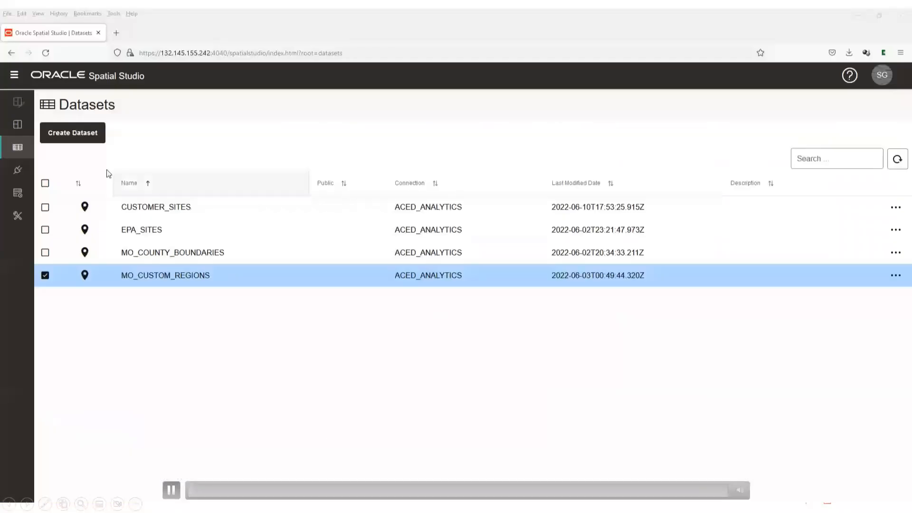
left_click(76, 135)
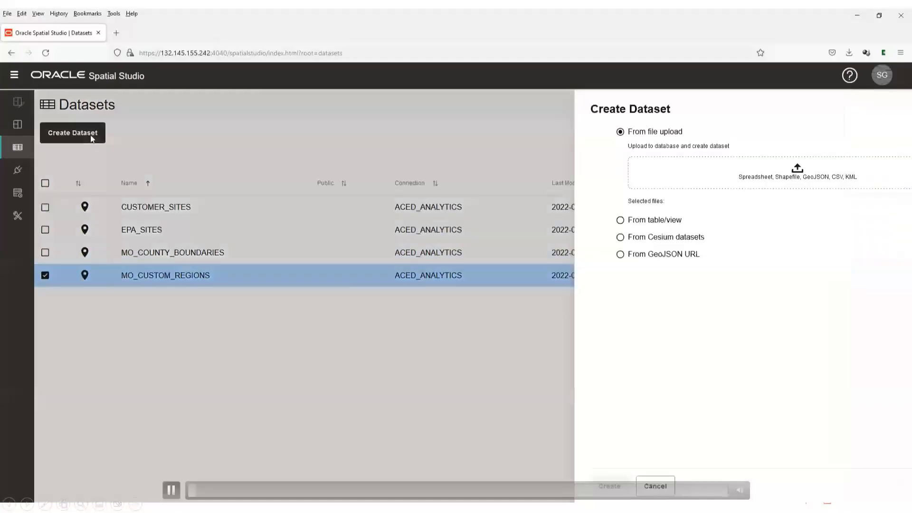
left_click(794, 475)
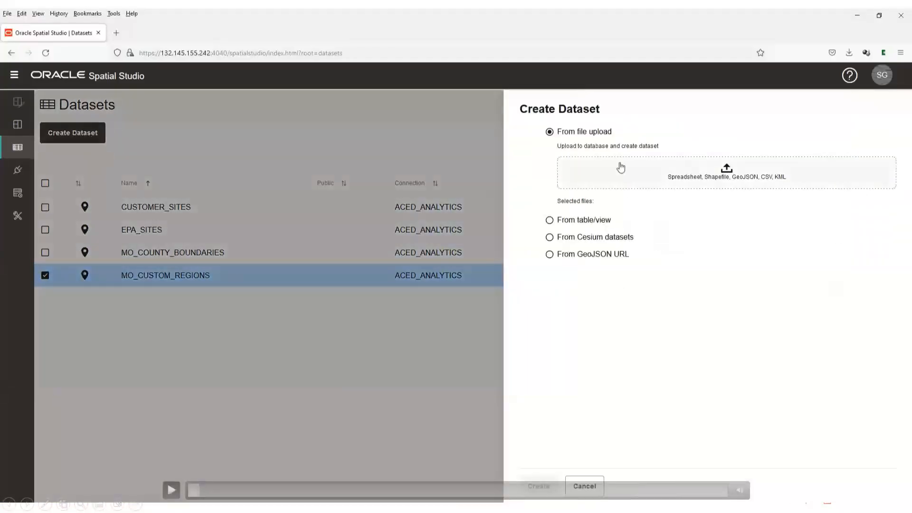
left_click(795, 467)
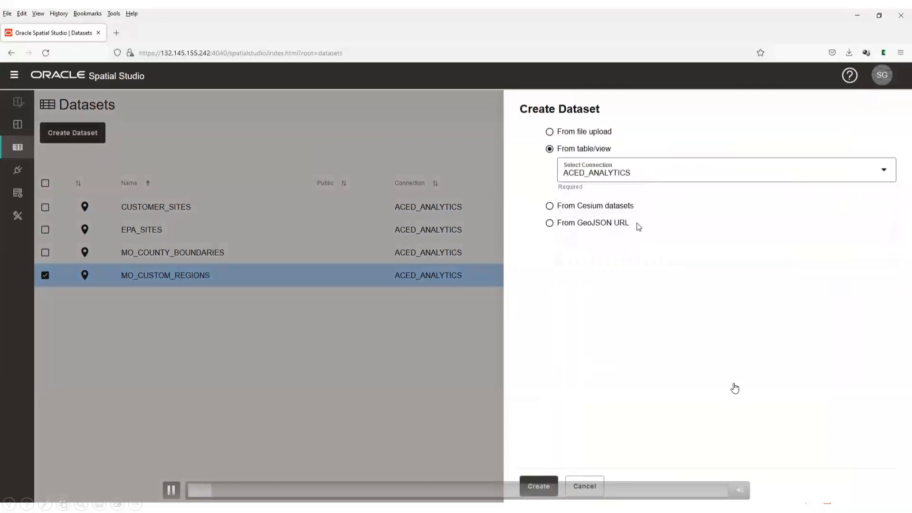
key("Right")
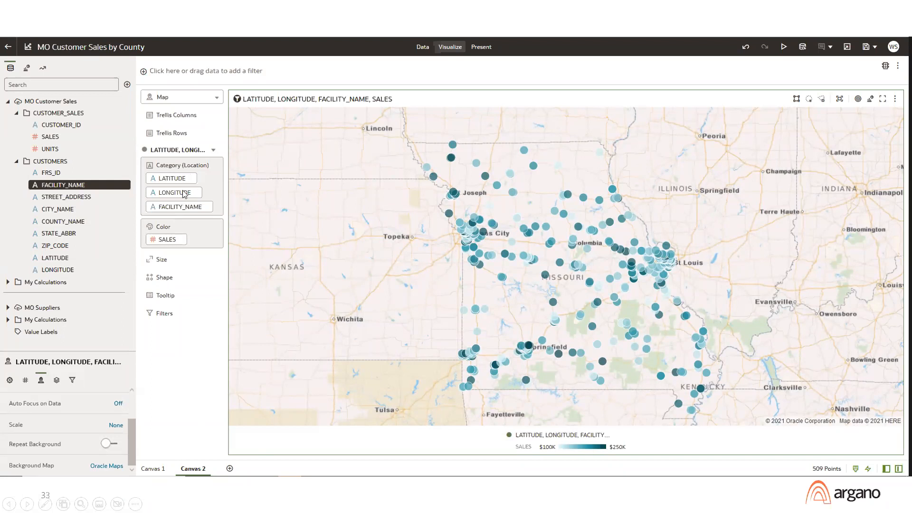
left_click(330, 289)
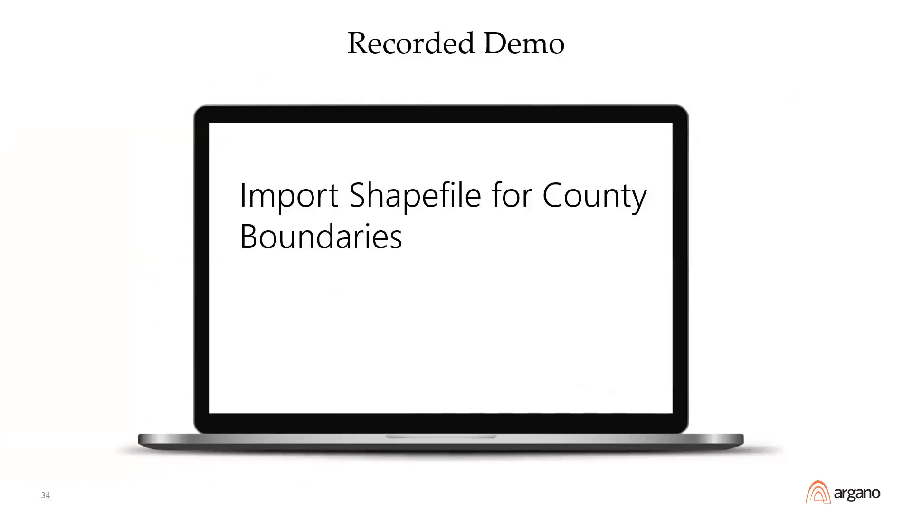
key("Right")
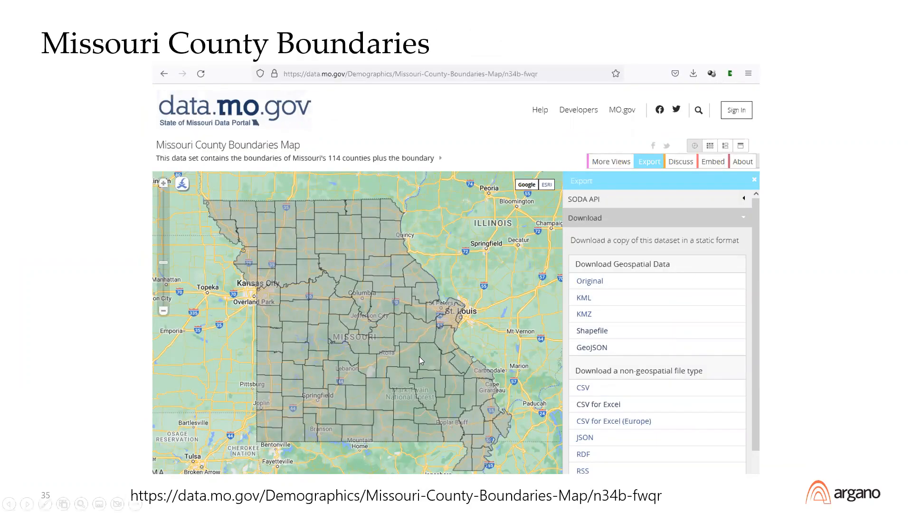
left_click(882, 285)
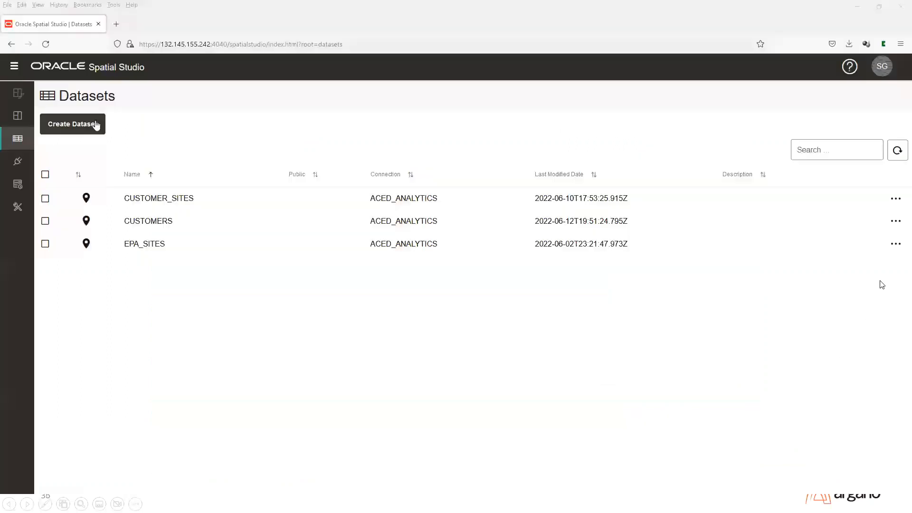
mouse_move(381, 355)
left_click(19, 482)
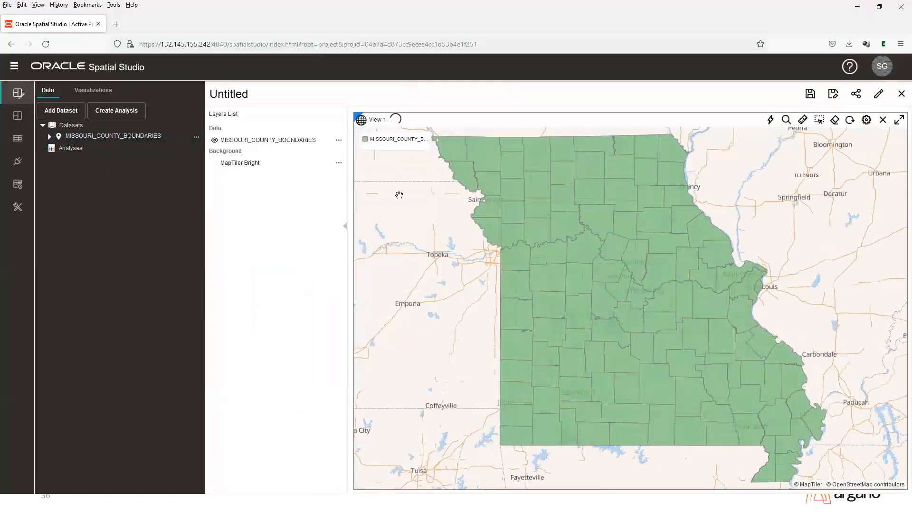
- Save the county boundaries project under the name MO COUNTIES
left_click(821, 97)
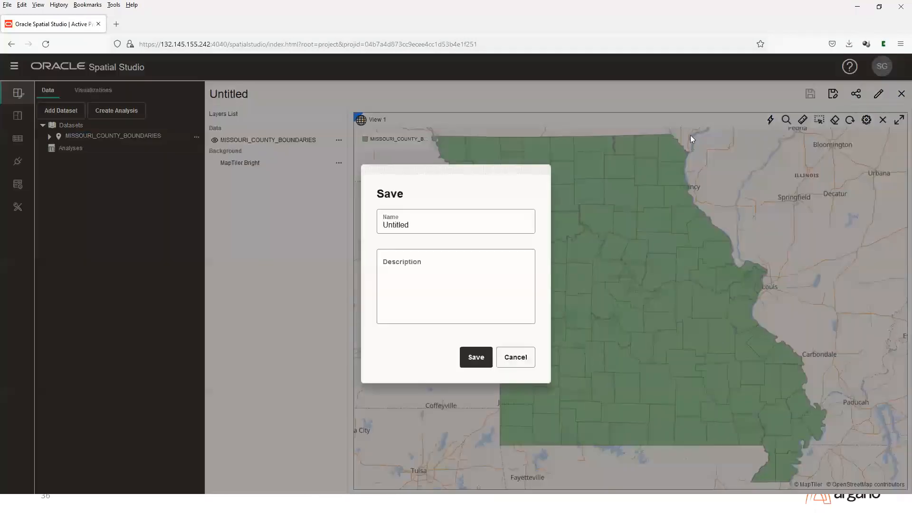
left_click_drag(412, 230, 303, 213)
type("M<")
key("BackSpace")
key("BackSpace")
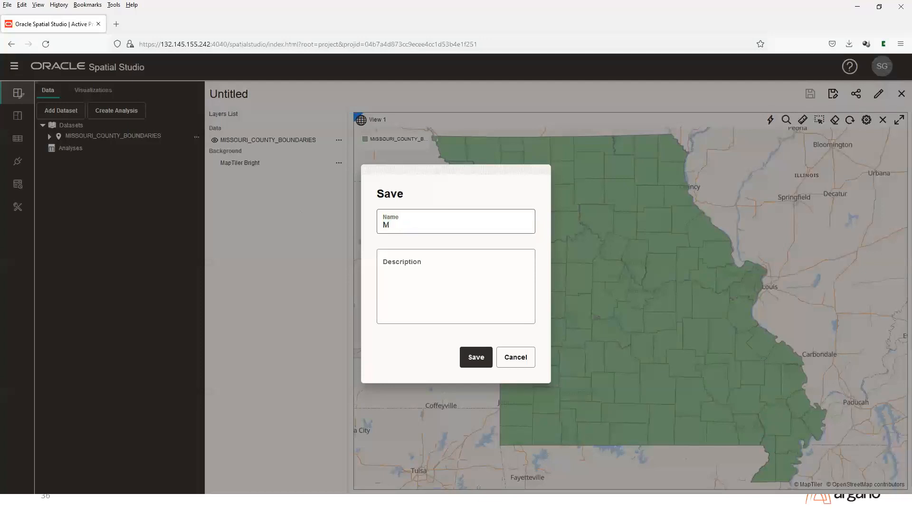
type("O COUNTIE")
left_click(477, 357)
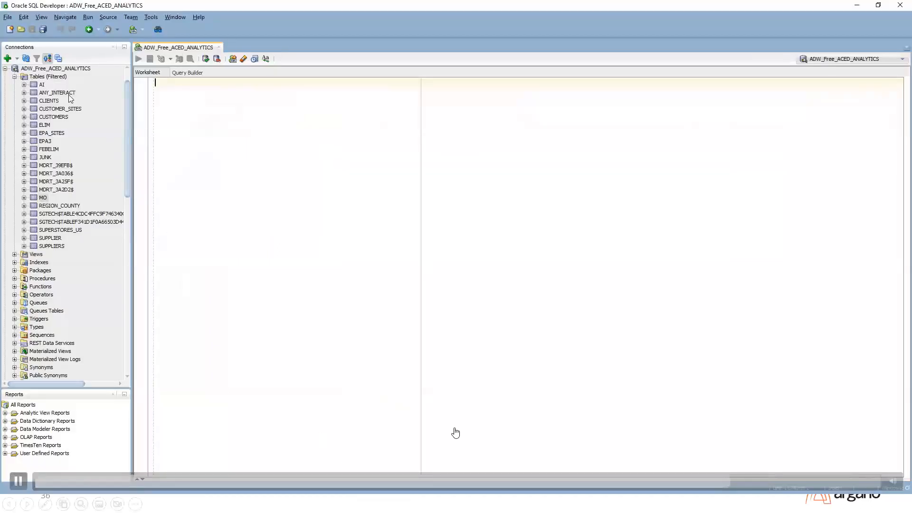
- Refresh the table list in SQL Developer and view the columns and data of MISSOURI_COUNTY_BOUNDARIES
right_click(50, 77)
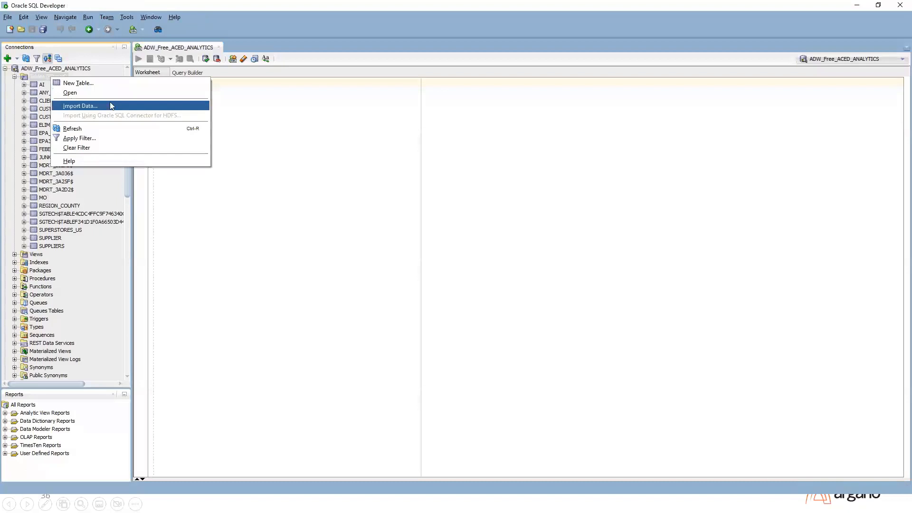
left_click(113, 128)
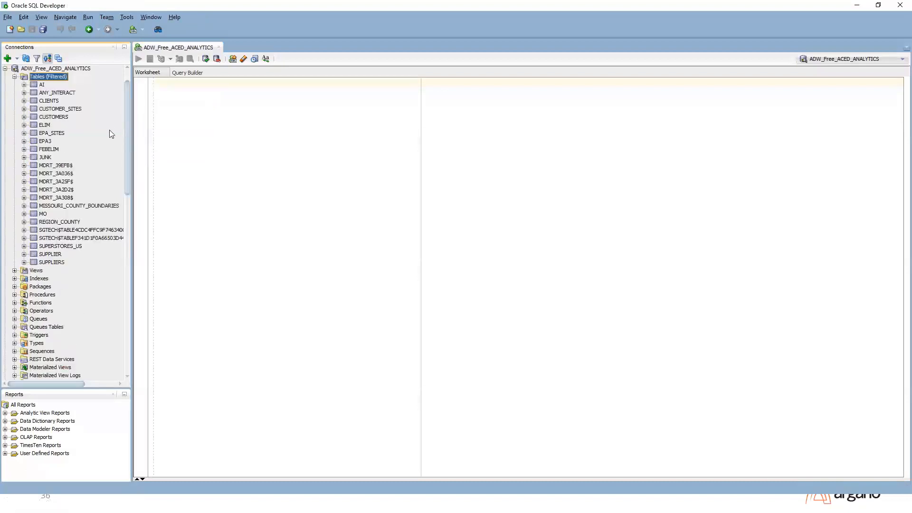
left_click(79, 206)
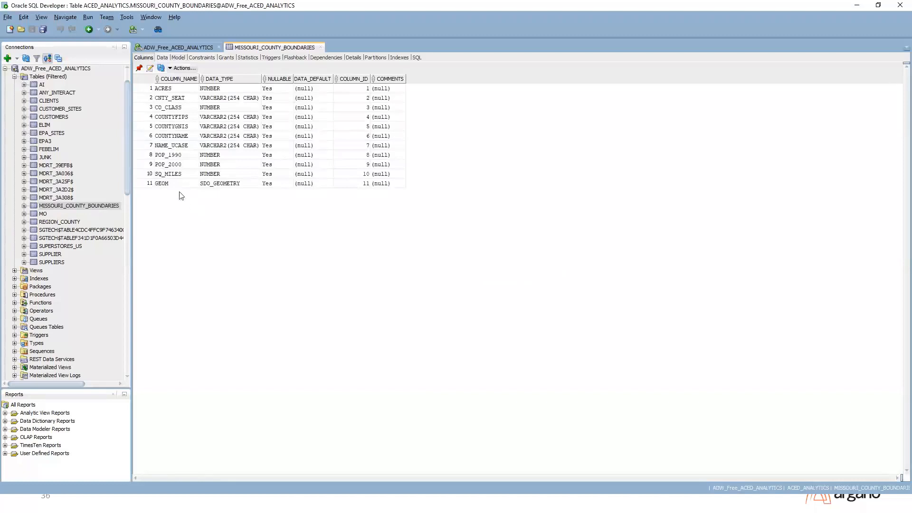
left_click(162, 58)
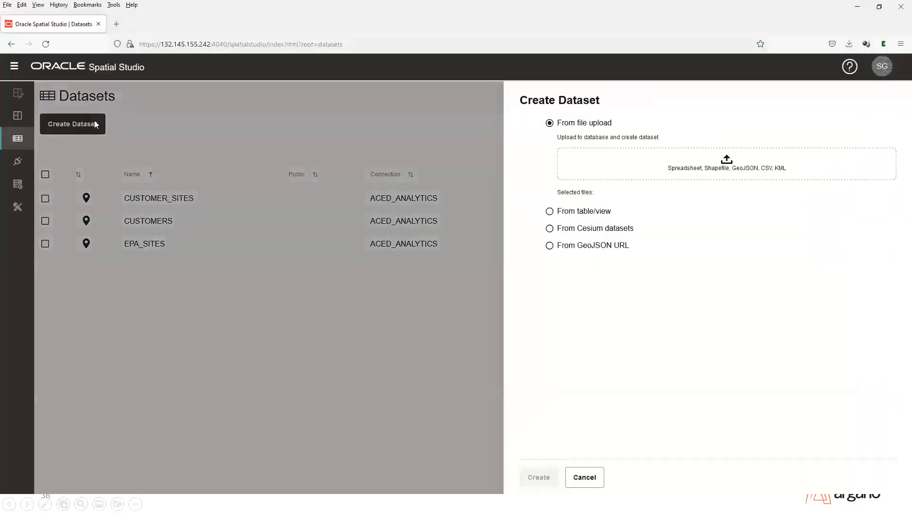
key("Right")
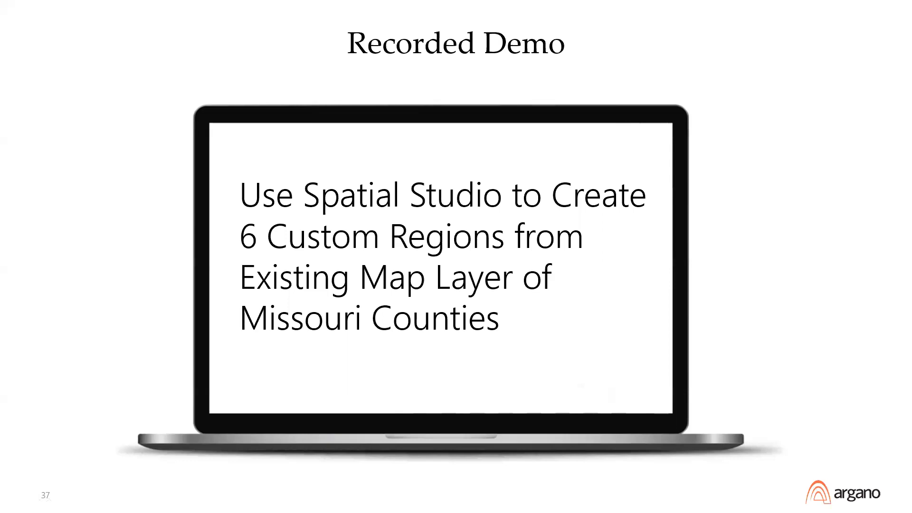
key("Right")
mouse_move(135, 468)
left_click(17, 483)
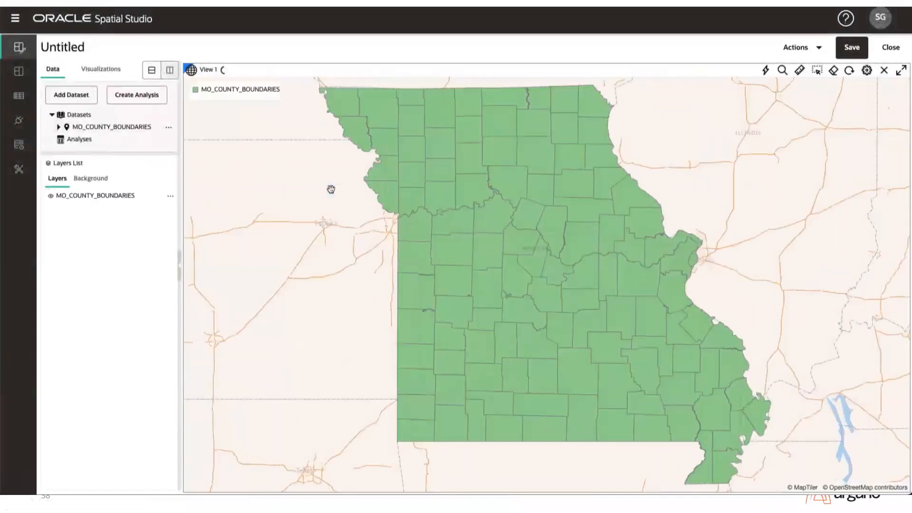
left_click(17, 481)
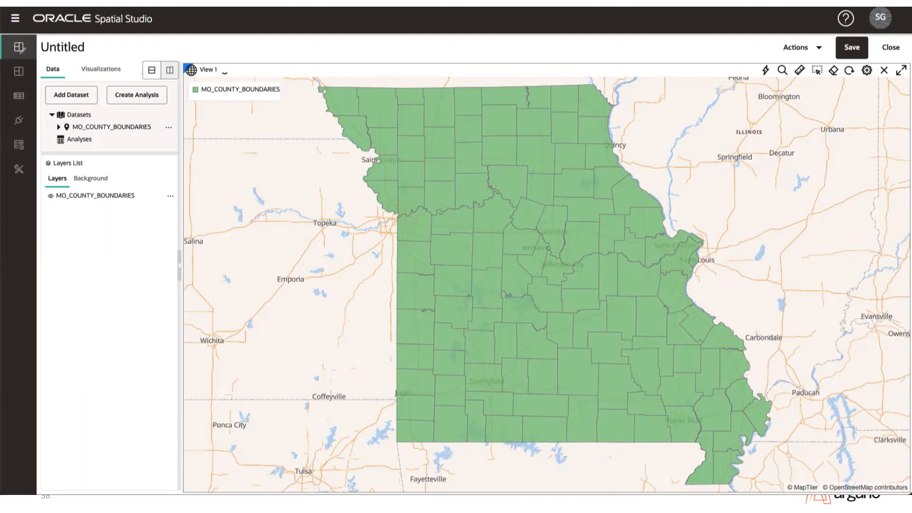
left_click(22, 481)
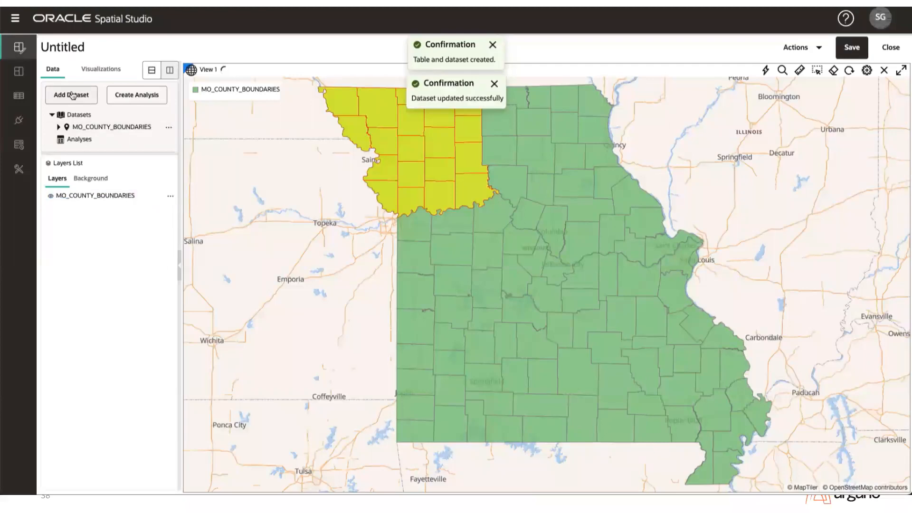
- Find the MO_CUSTOM_REGIONS dataset with the search text MO_CUS, add it to the project, and place it on the map as a layer
left_click(71, 95)
type("US")
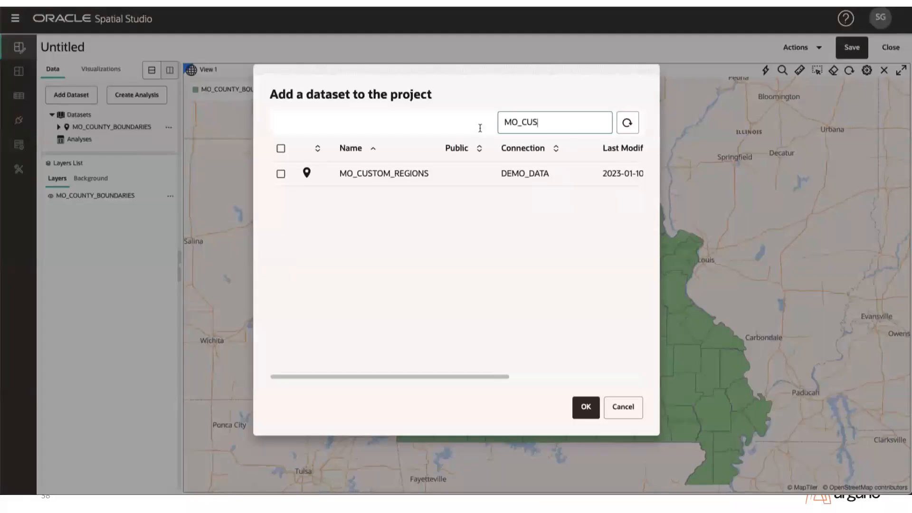
left_click(395, 172)
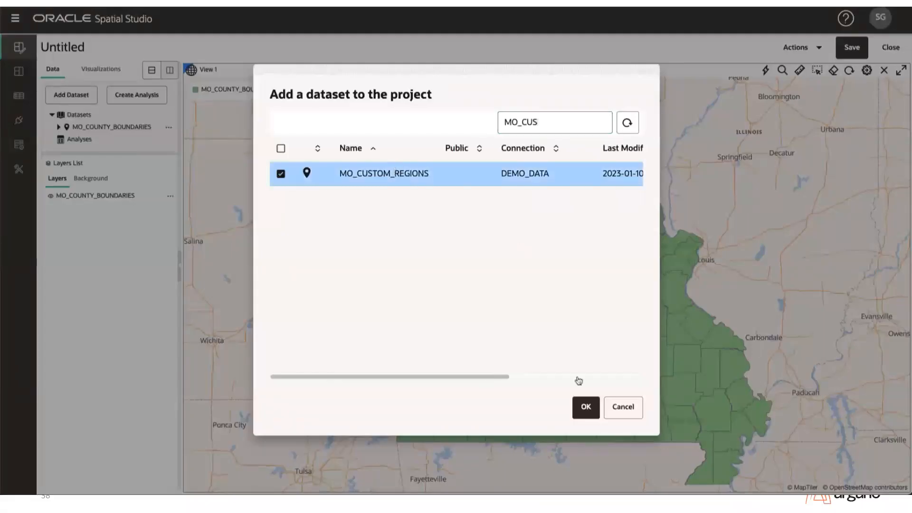
left_click(585, 407)
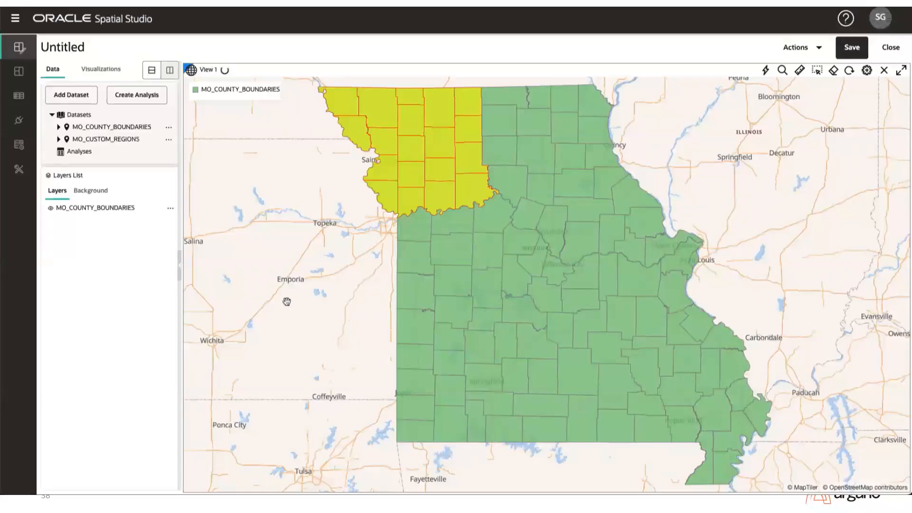
left_click_drag(107, 139, 368, 162)
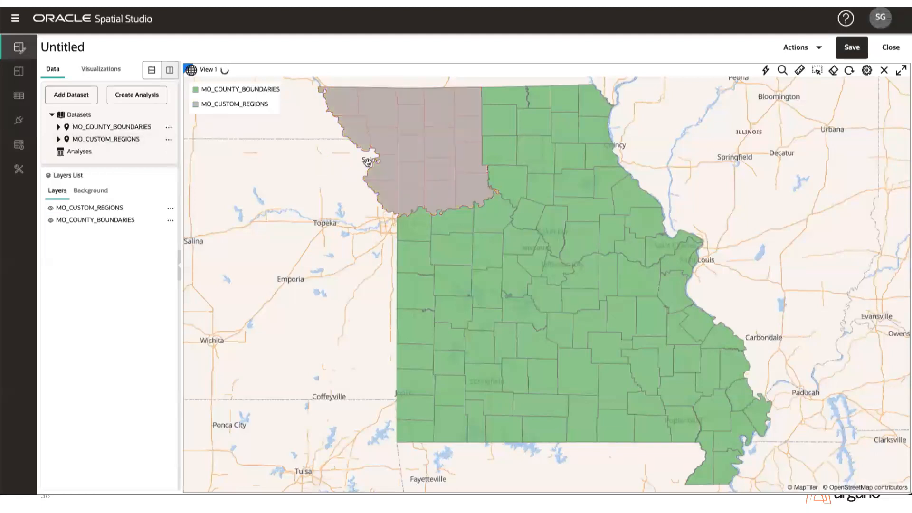
- Select all counties in Missouri's northeast corner with a rectangle selection, adding the one county it misses on the southern edge
left_click(817, 71)
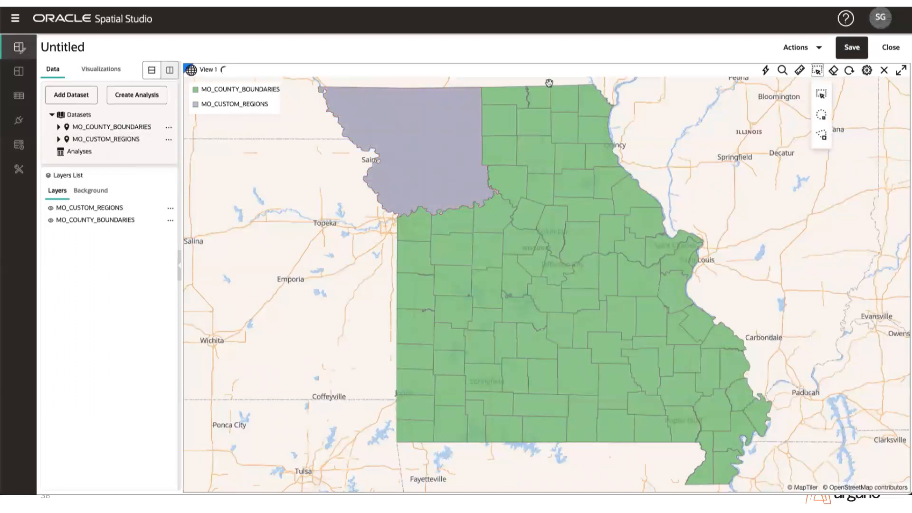
left_click(822, 94)
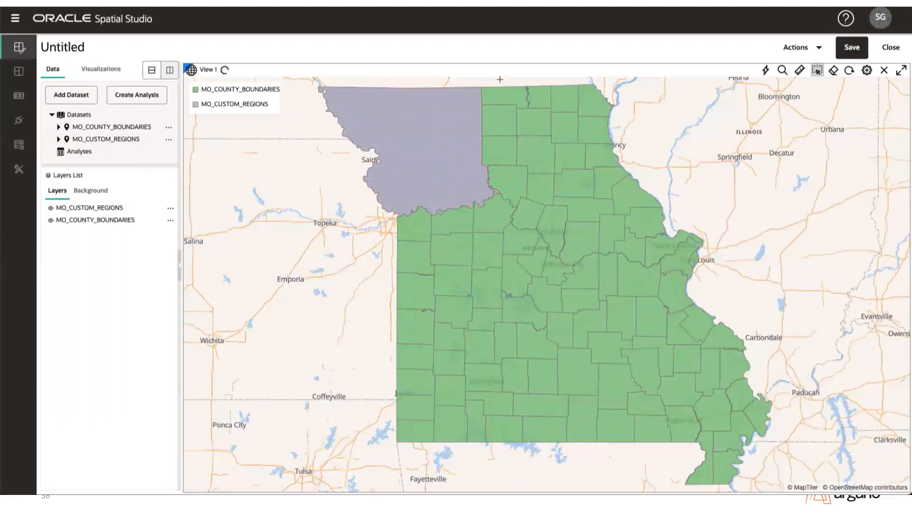
left_click_drag(495, 81, 664, 190)
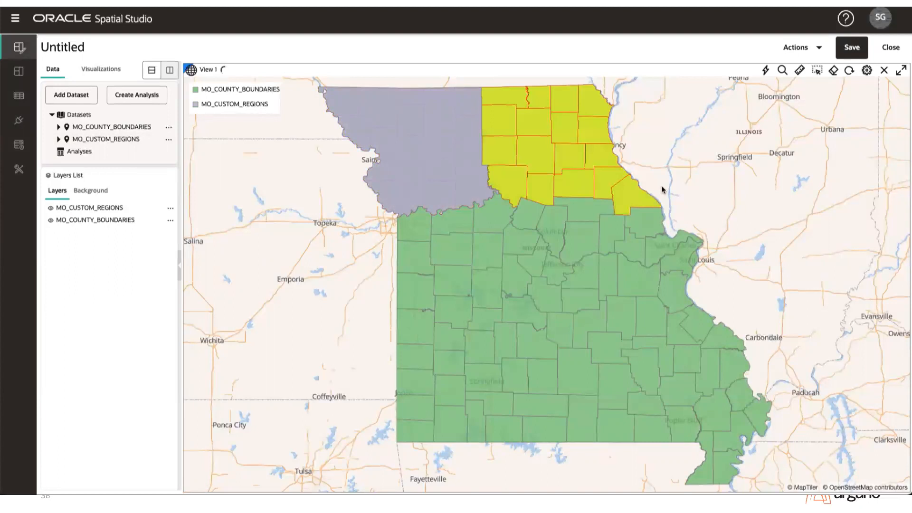
left_click(585, 206, "shift")
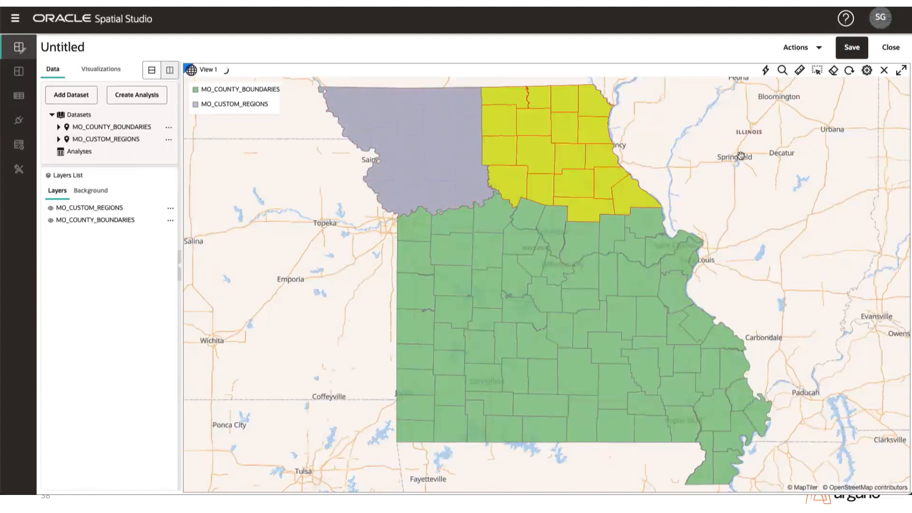
- Create a custom region from the selected northeastern counties, appended to MO_CUSTOM_REGIONS.GEOM with REGION_NAME set to NE
left_click(766, 70)
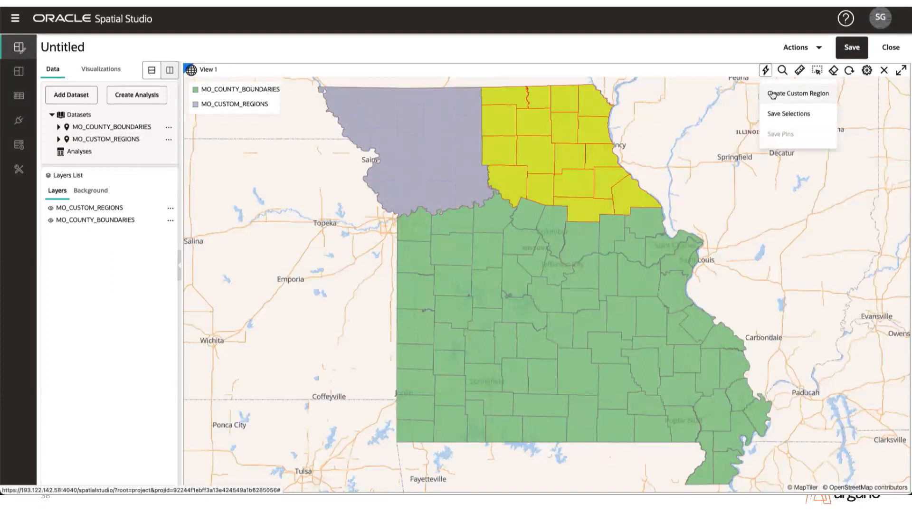
left_click(774, 94)
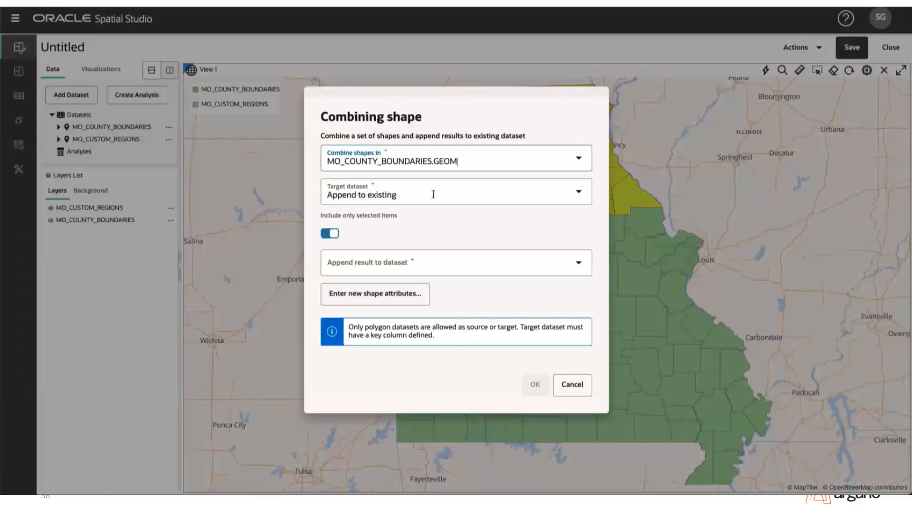
left_click(375, 261)
left_click(380, 296)
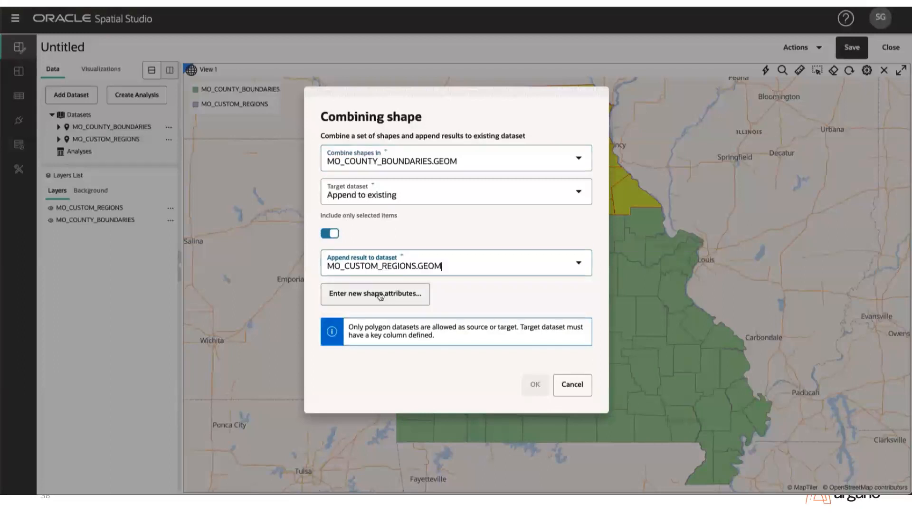
left_click(366, 299)
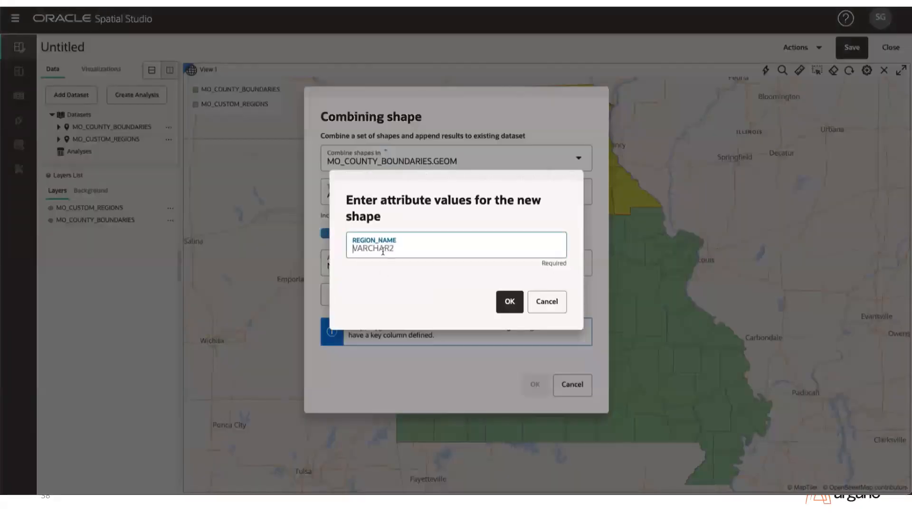
type("NE")
left_click(508, 301)
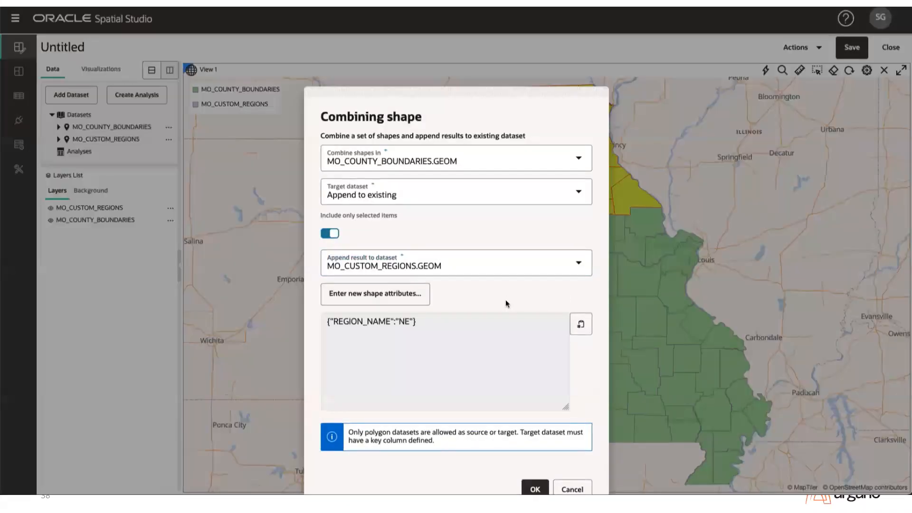
left_click(534, 489)
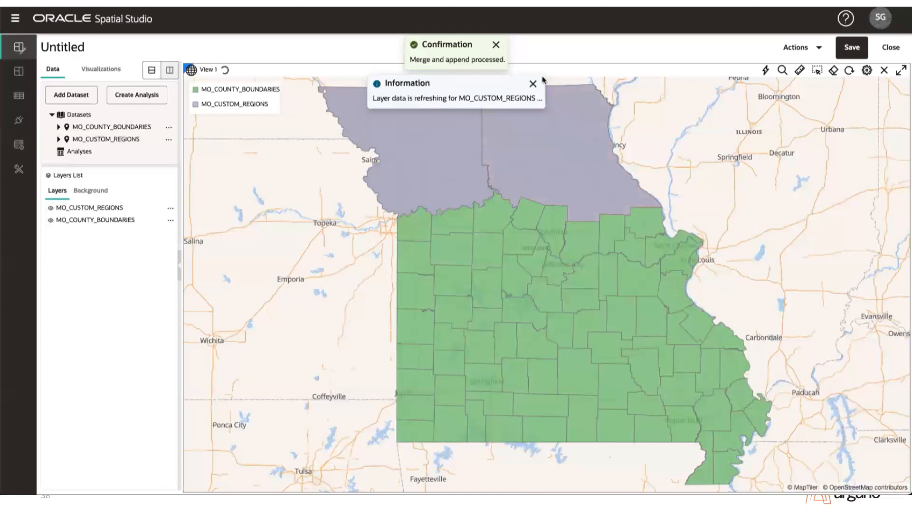
- Select all remaining southeastern counties with a rectangle selection, adding the missed county at the group's northeastern tip
left_click(817, 70)
left_click(821, 119)
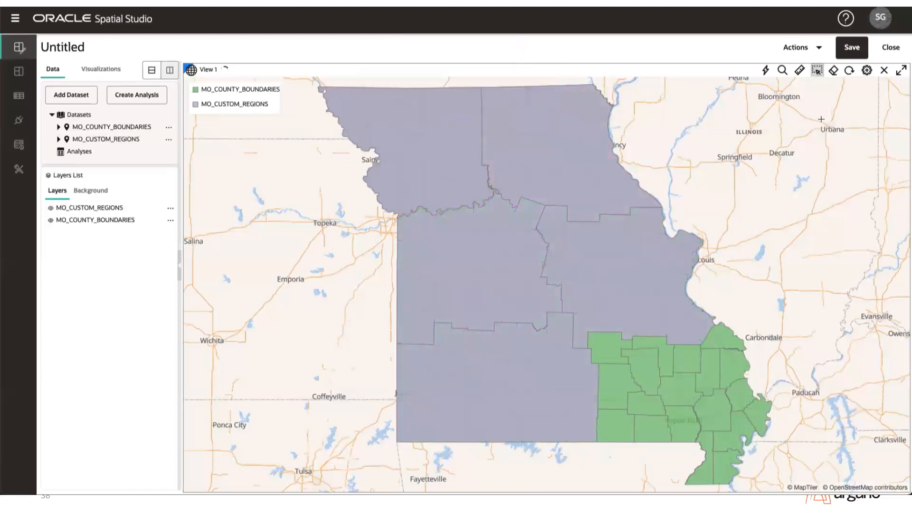
left_click_drag(793, 356, 603, 482)
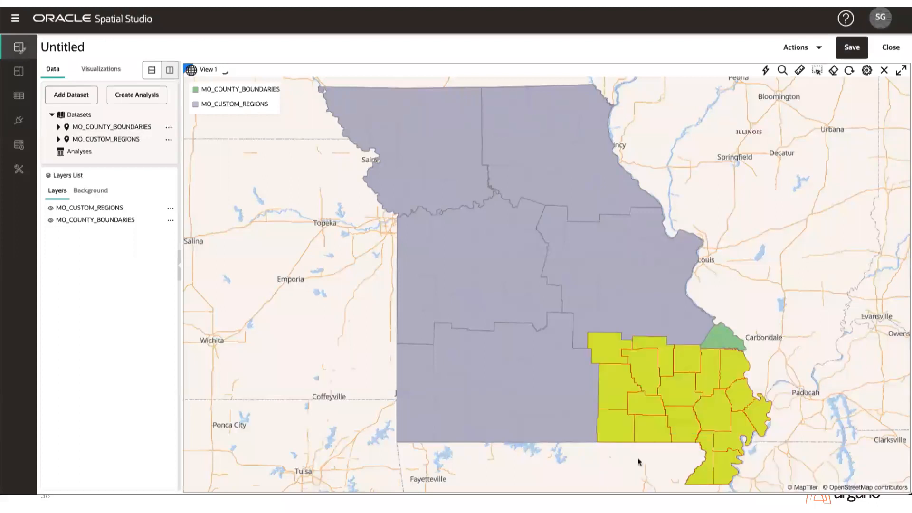
left_click(723, 336, "shift")
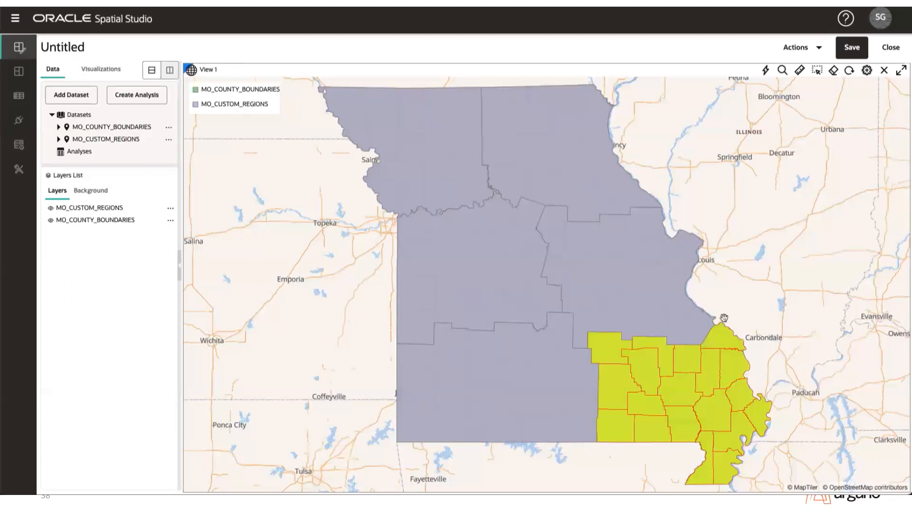
- Create a custom region from the selected southeastern counties, appended to MO_CUSTOM_REGIONS.GEOM with REGION_NAME SE, and check its name on the map
left_click(766, 70)
left_click(770, 91)
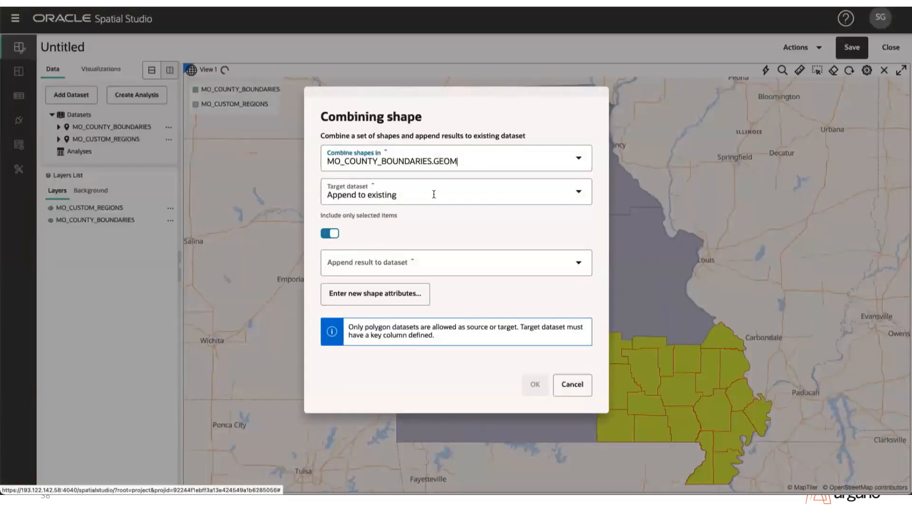
left_click(368, 262)
left_click(378, 294)
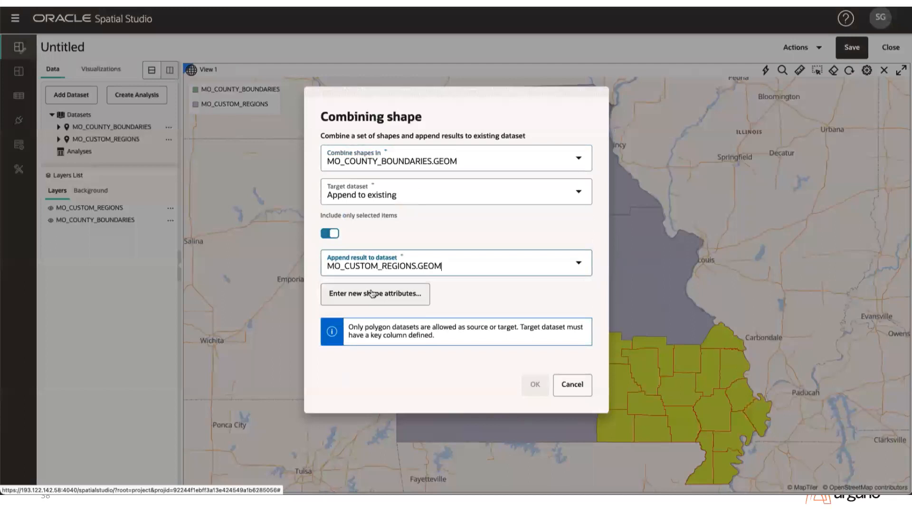
left_click(412, 252)
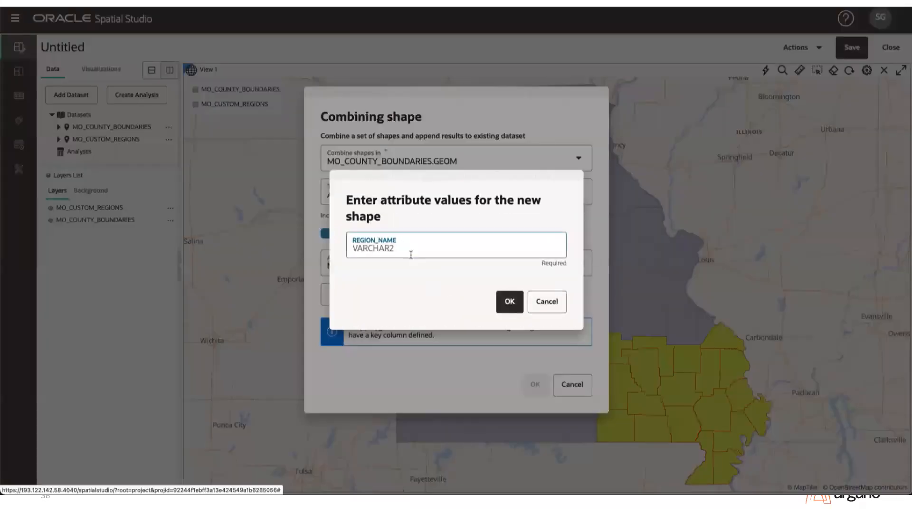
type("SE")
left_click(510, 301)
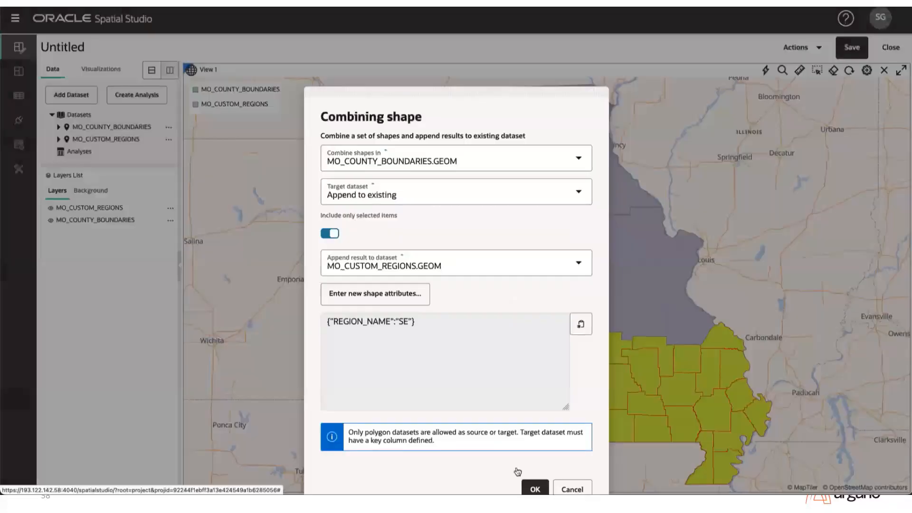
left_click(535, 489)
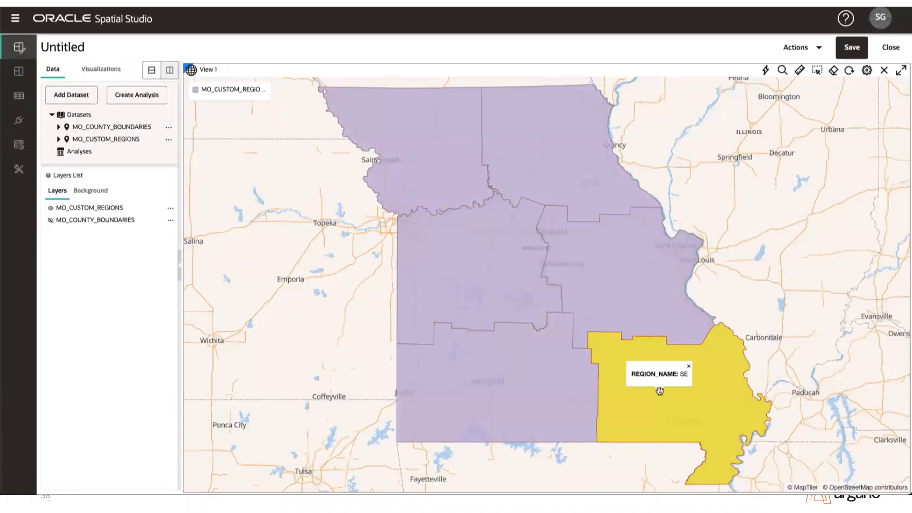
left_click(661, 392)
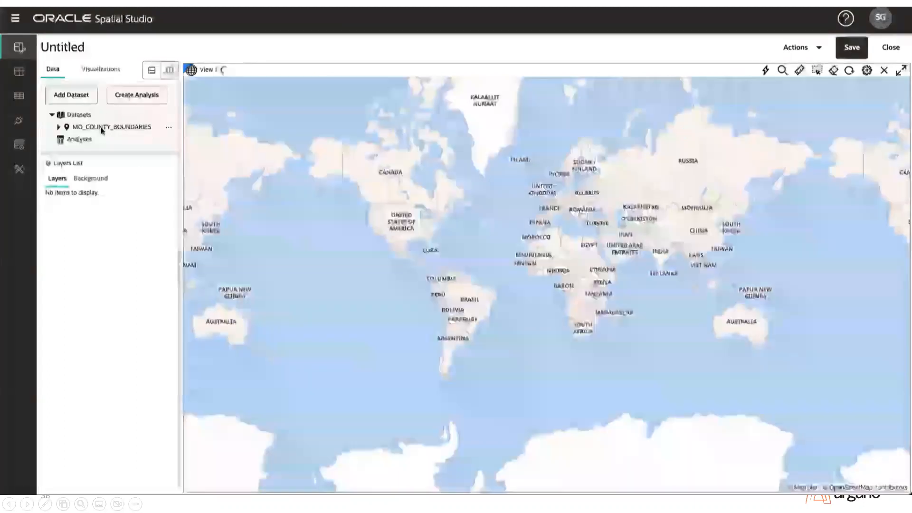
key("Right")
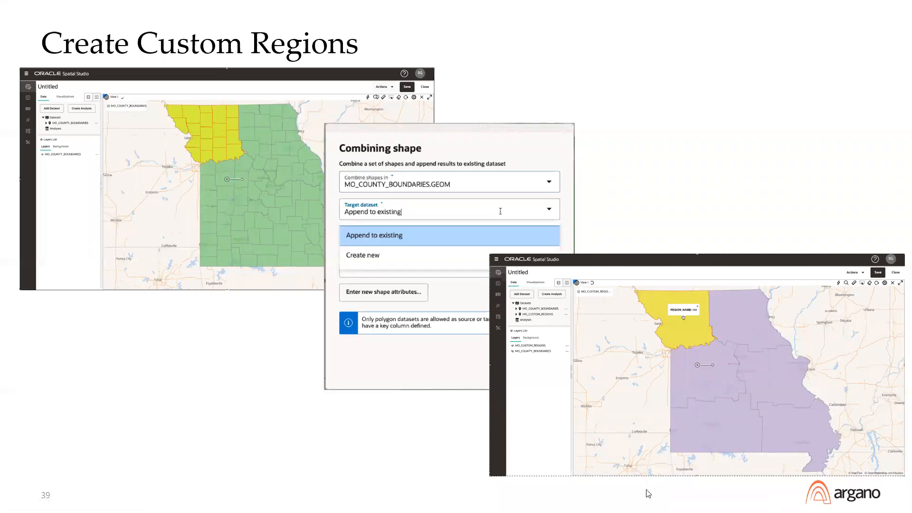
key("Right")
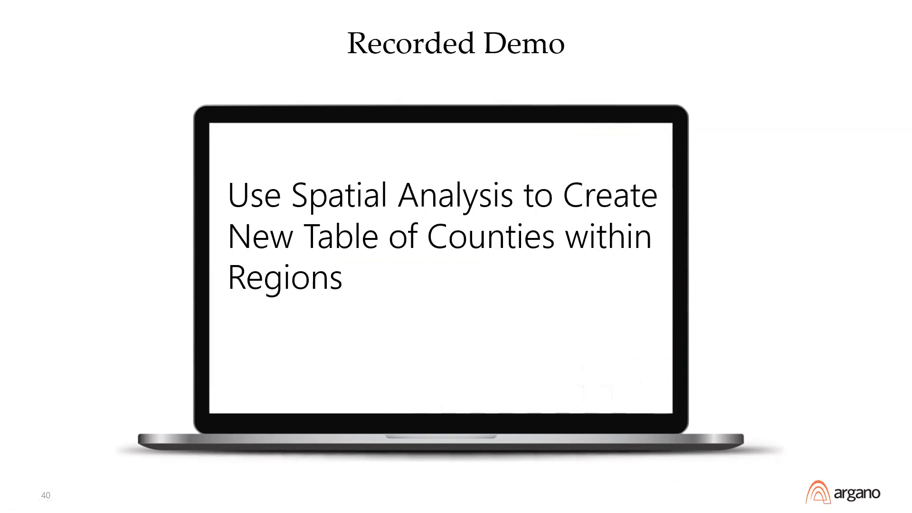
key("Right")
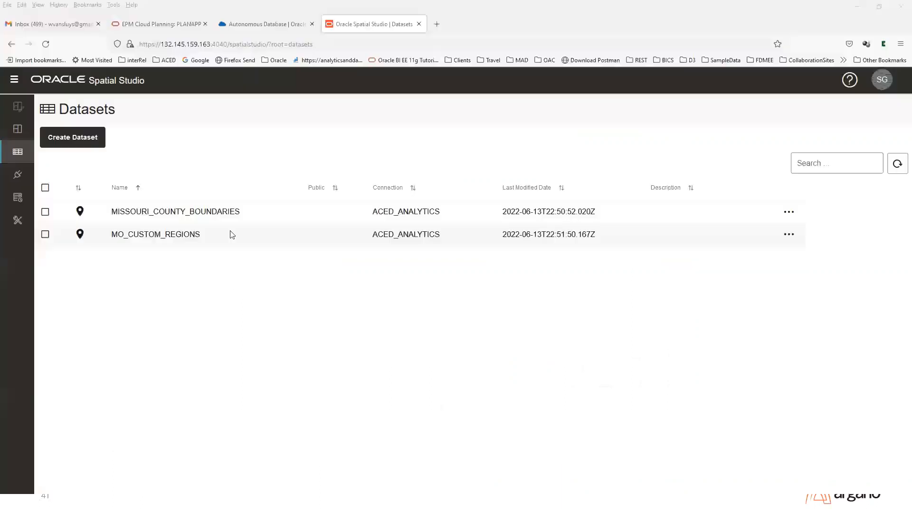
left_click(18, 482)
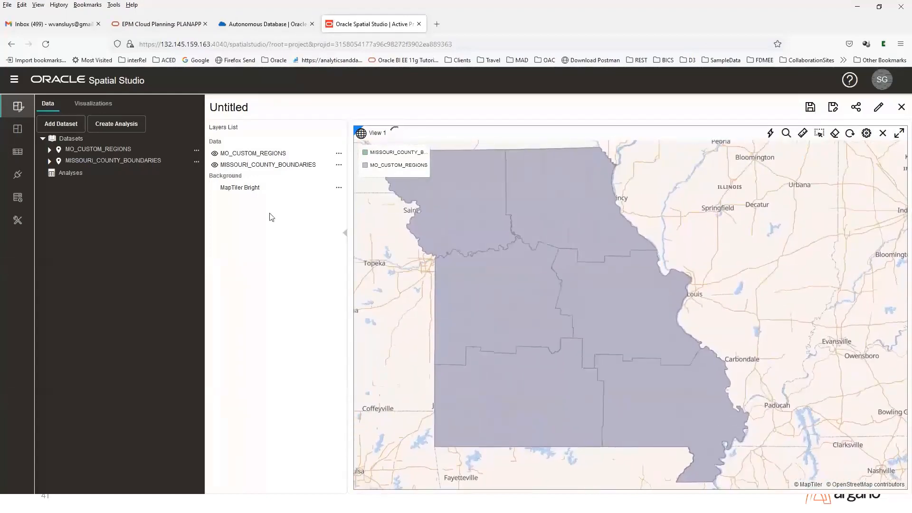
- Create a Relate analysis that returns shapes having spatial relationships to another, and name it COUNTY_TO_REGION
left_click(275, 164)
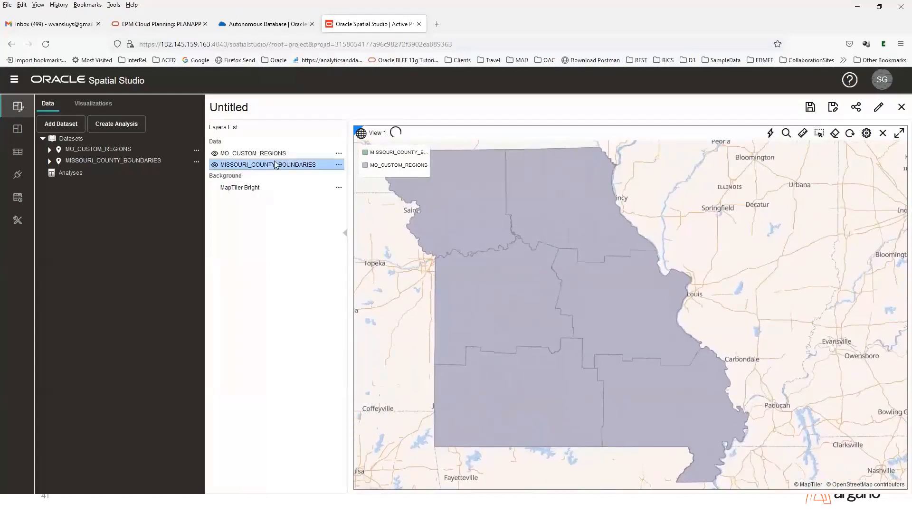
left_click(134, 129)
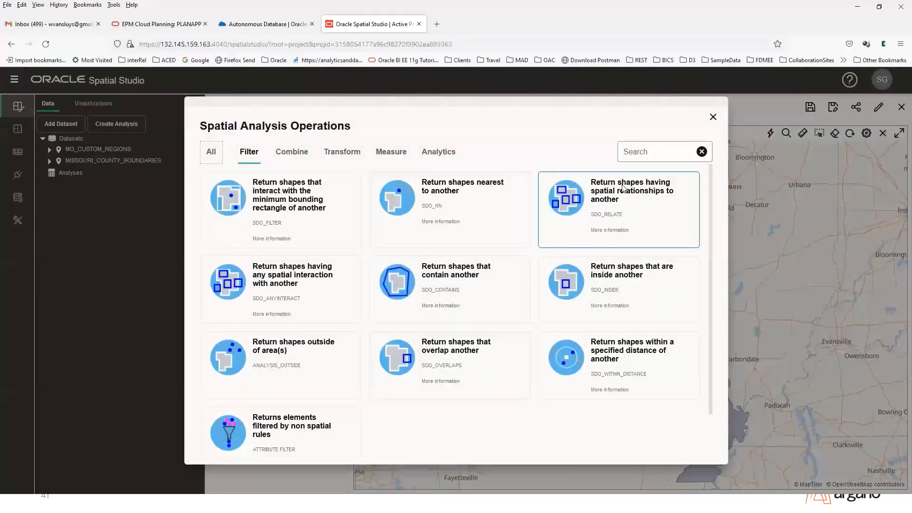
left_click(604, 193)
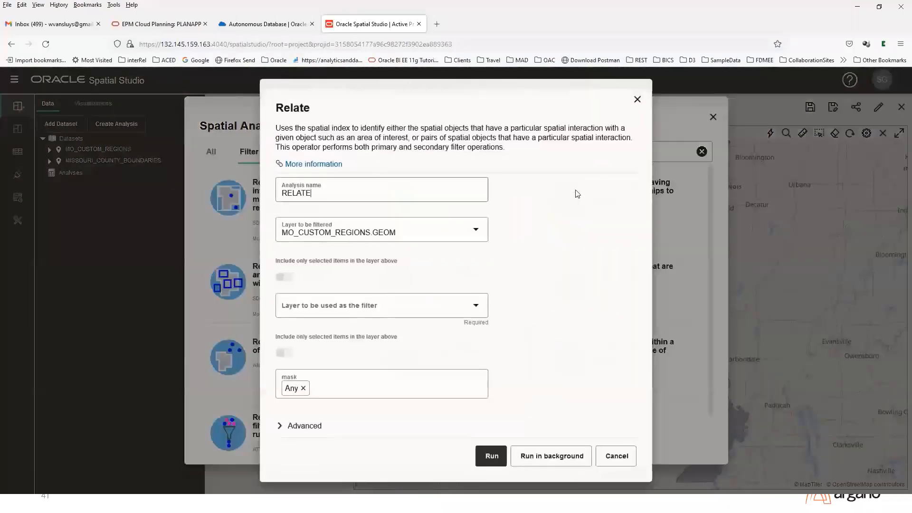
key("ctrl+a")
type("COUNTY_TP")
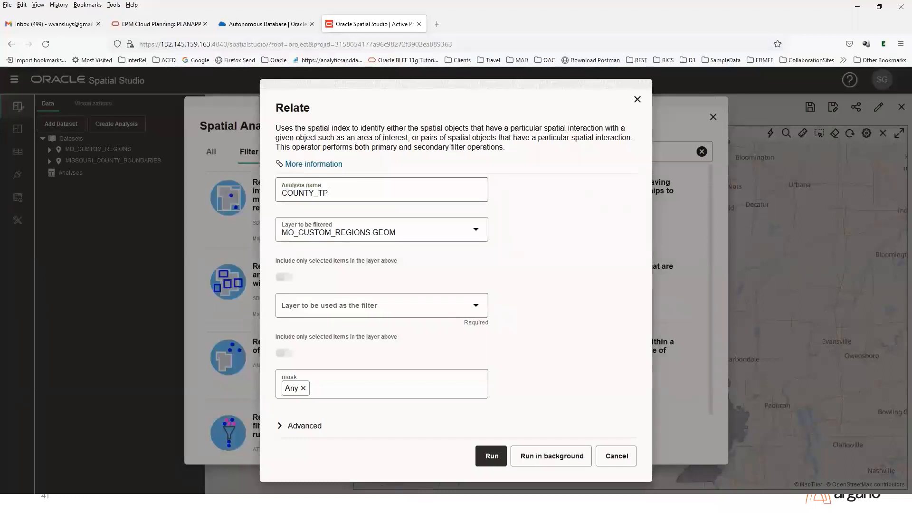
key("BackSpace")
type("O_REGION")
- Set MISSOURI_COUNTY_BOUNDARIES.GEOM as the layer to be filtered and MO_CUSTOM_REGIONS.GEOM as the filter layer
left_click(352, 232)
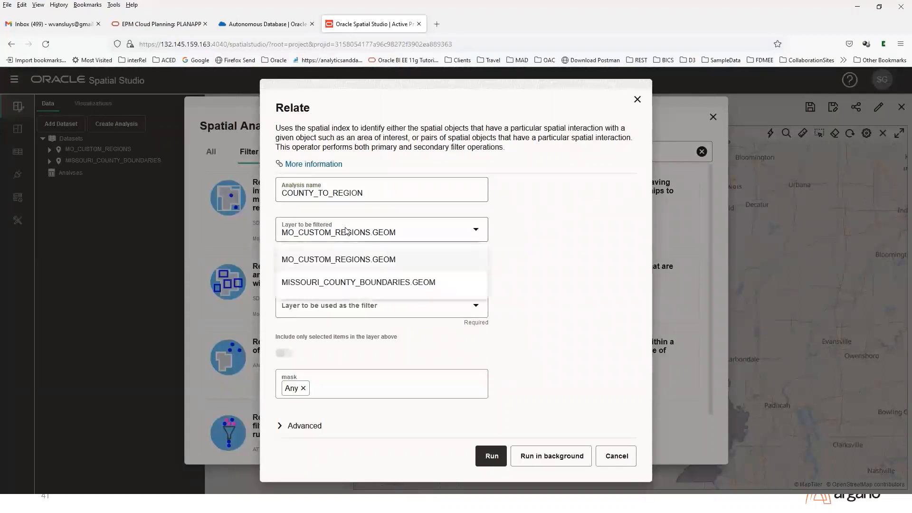
left_click(358, 282)
left_click(357, 306)
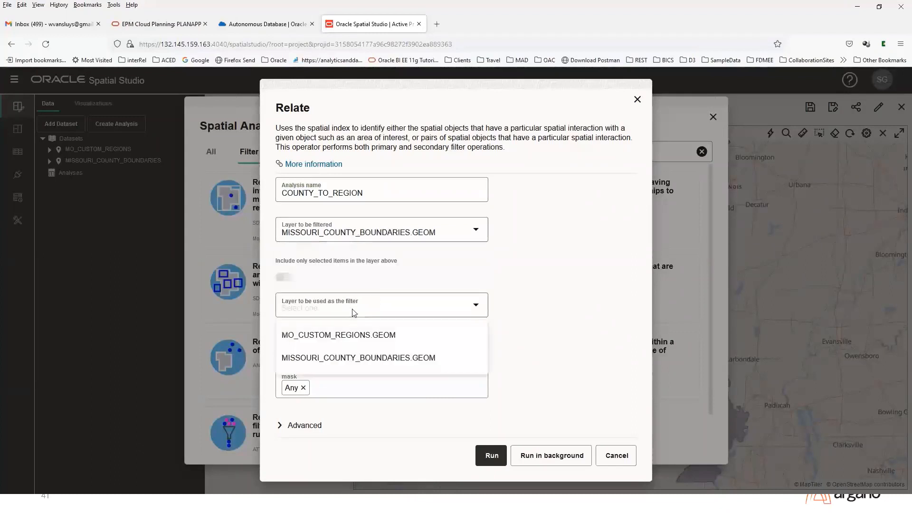
left_click(358, 335)
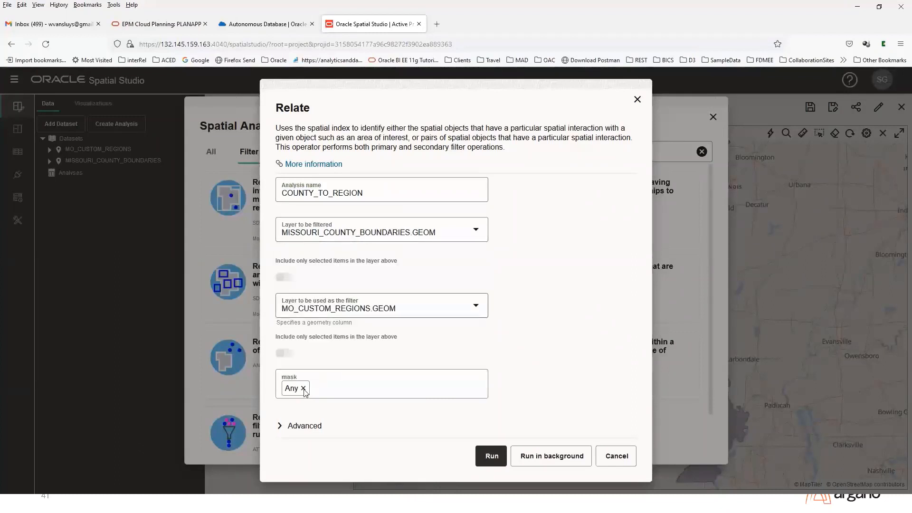
- Replace the Any mask of the Relate analysis with the Inside and Covered by relationships
left_click(304, 384)
left_click(314, 388)
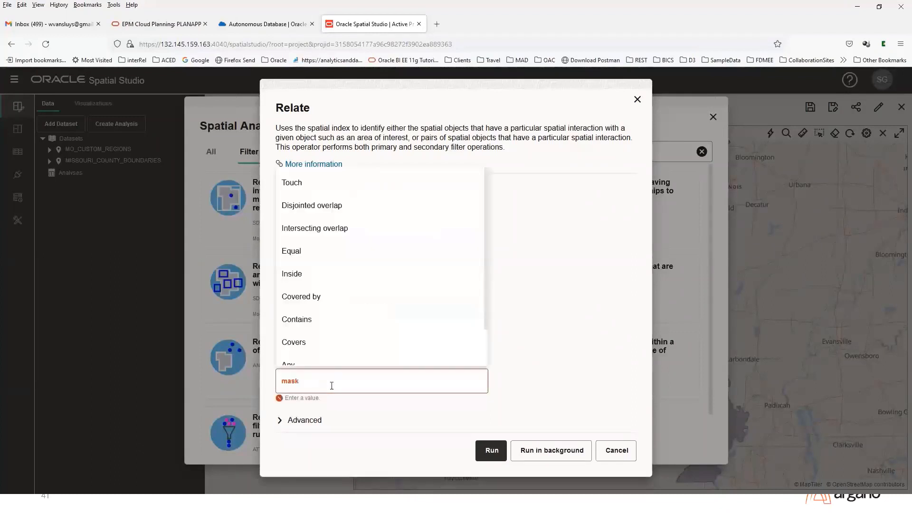
left_click(327, 273)
left_click(339, 385)
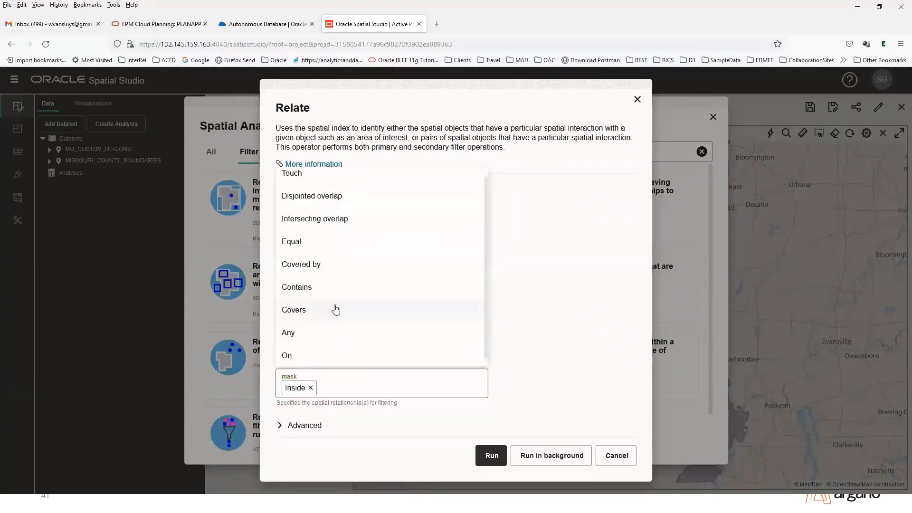
left_click(332, 266)
- Include the key of the secondary dataset in the result and run the COUNTY_TO_REGION analysis
left_click(300, 427)
scroll(294, 430, "down", 3)
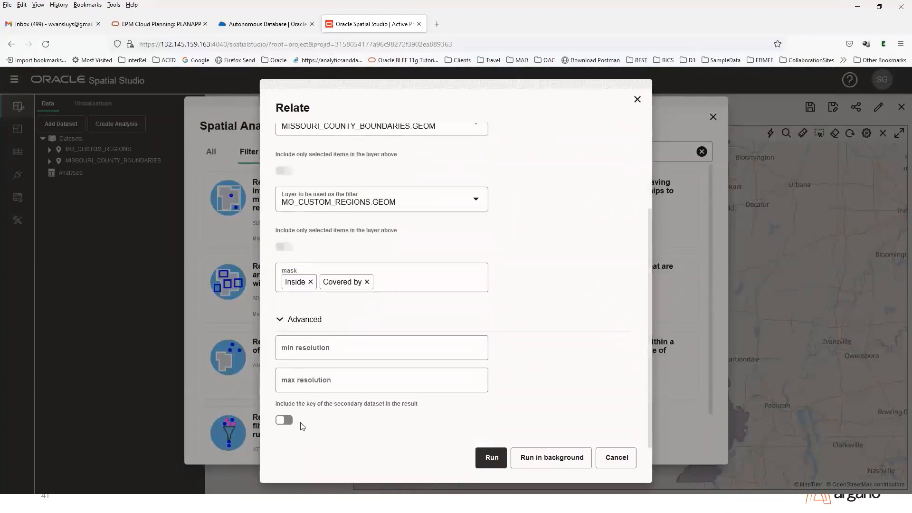
left_click(286, 421)
mouse_move(648, 266)
left_mouse_down()
mouse_move(647, 170)
mouse_move(651, 266)
left_mouse_up()
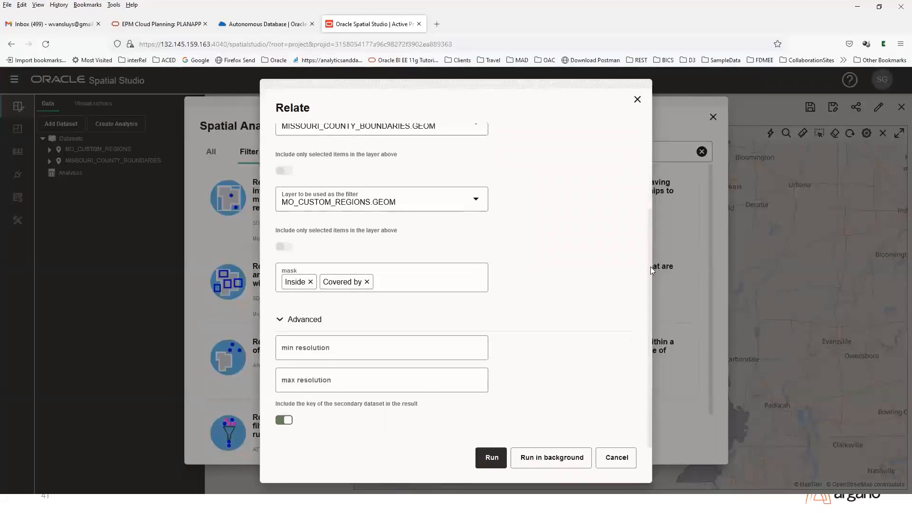
left_click(490, 458)
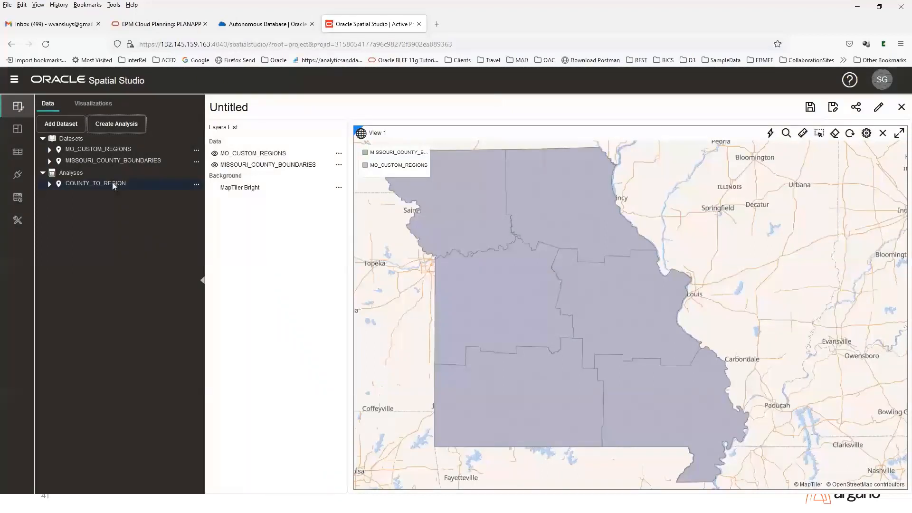
- Add the COUNTY_TO_REGION analysis result as a map layer and show it in a new table view beside the map
left_click_drag(118, 181, 451, 164)
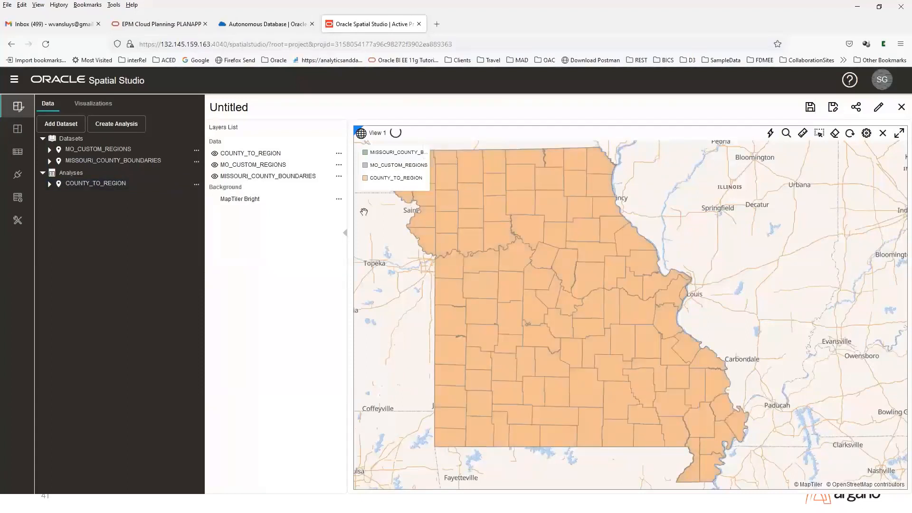
left_click(93, 106)
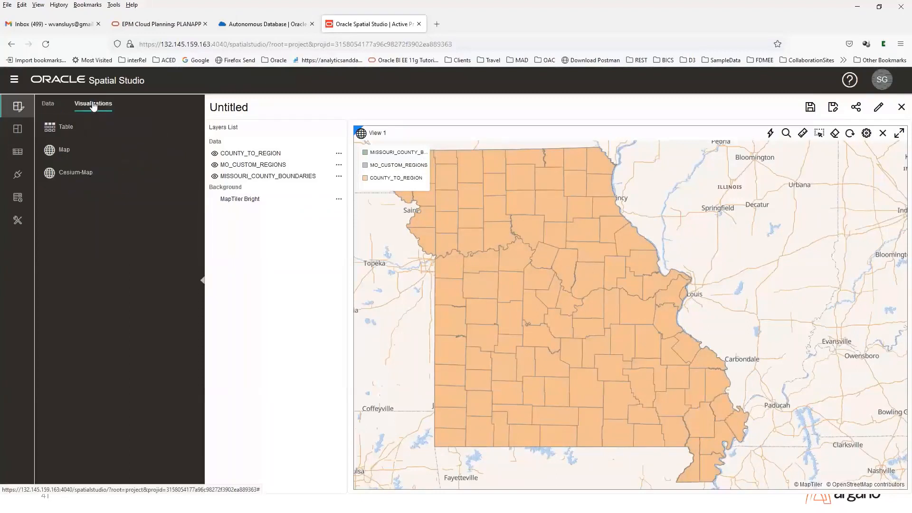
left_click_drag(71, 132, 352, 206)
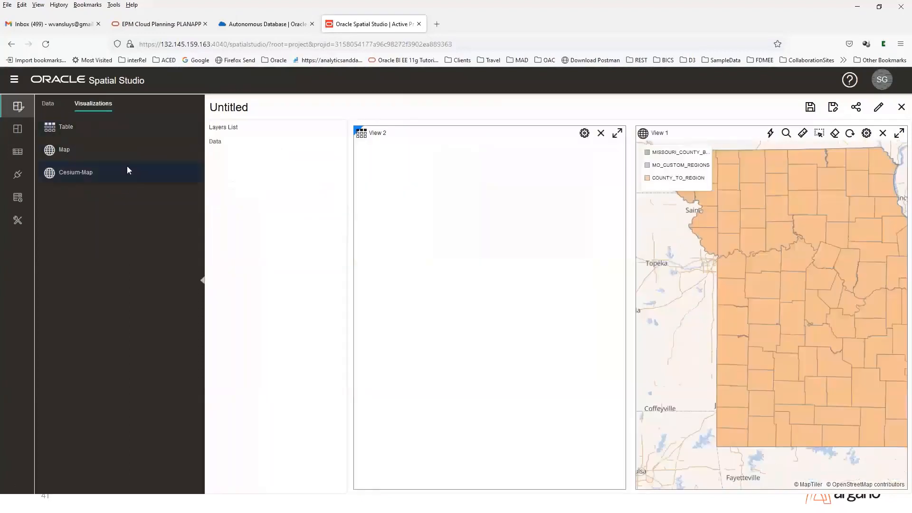
left_click(48, 104)
left_click_drag(107, 184, 382, 201)
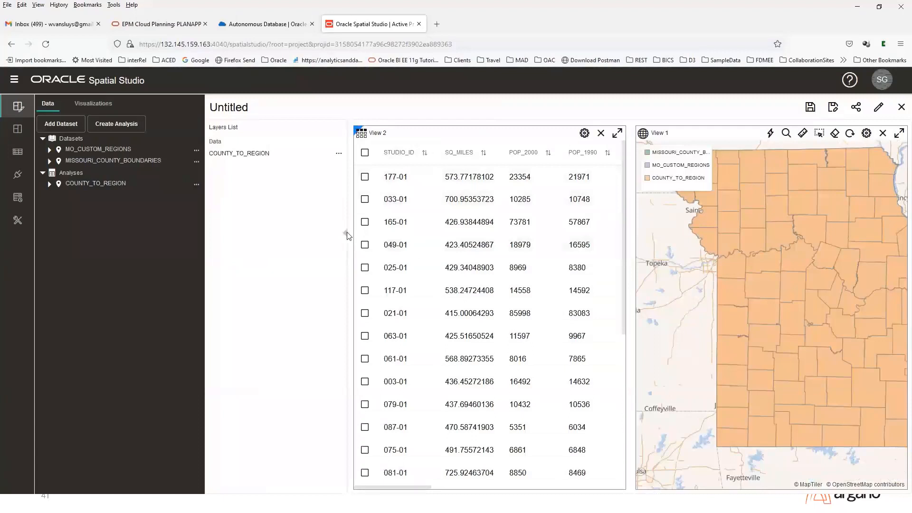
left_click(346, 233)
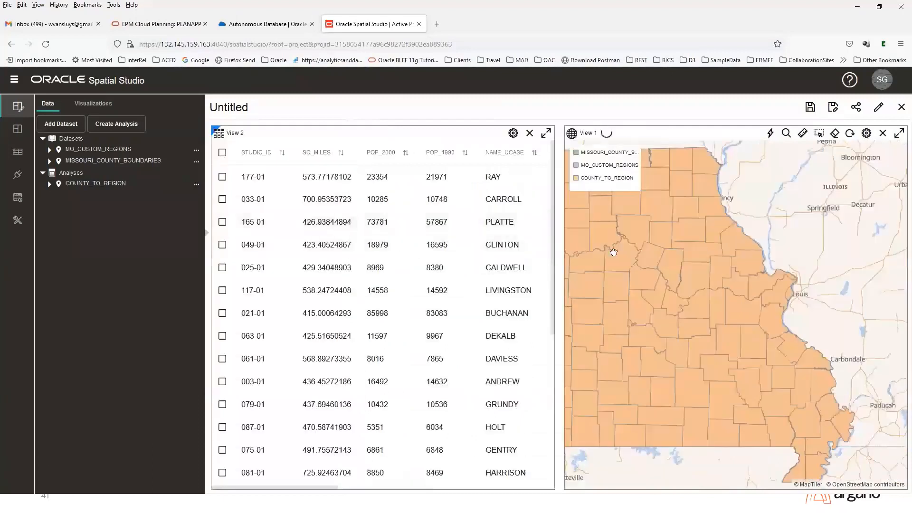
- Enlarge the COUNTY_TO_REGION table view to examine its columns through REGION_ID, and restore the split view
left_click(883, 135)
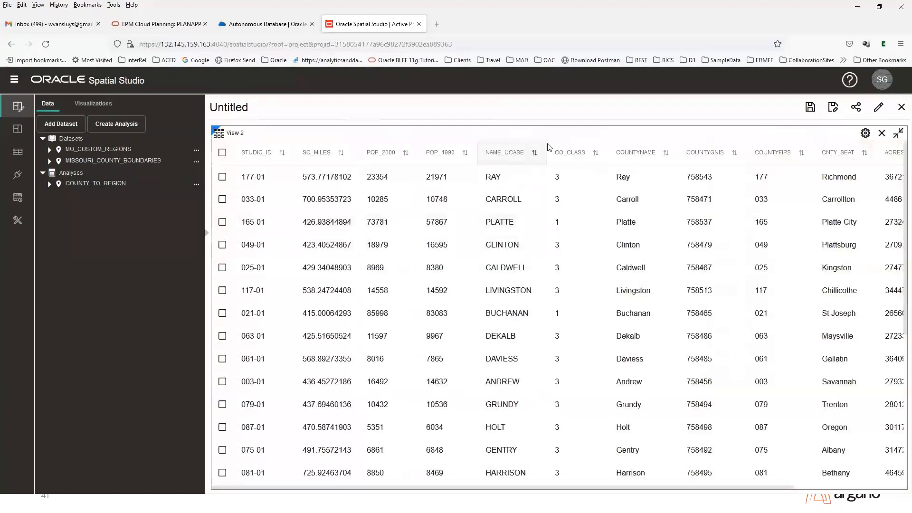
left_click(771, 175)
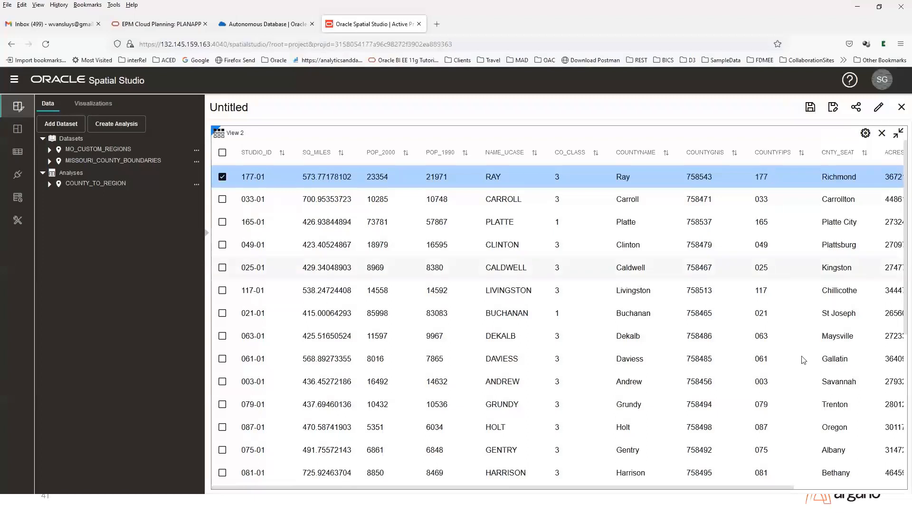
scroll(821, 490, "right", 3)
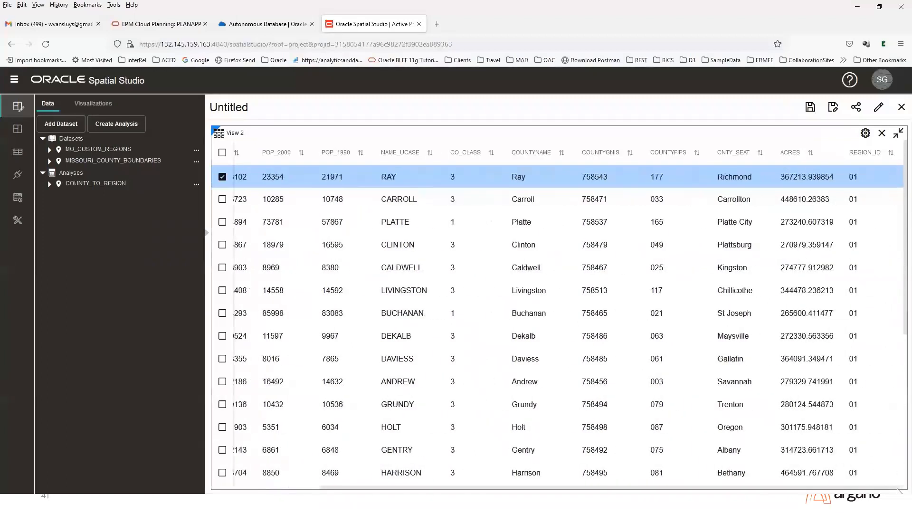
left_click(859, 176)
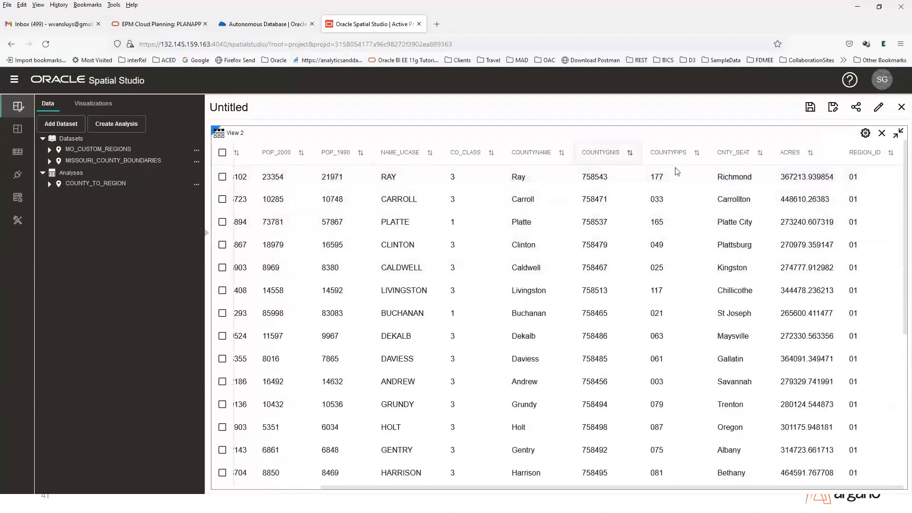
left_click(897, 136)
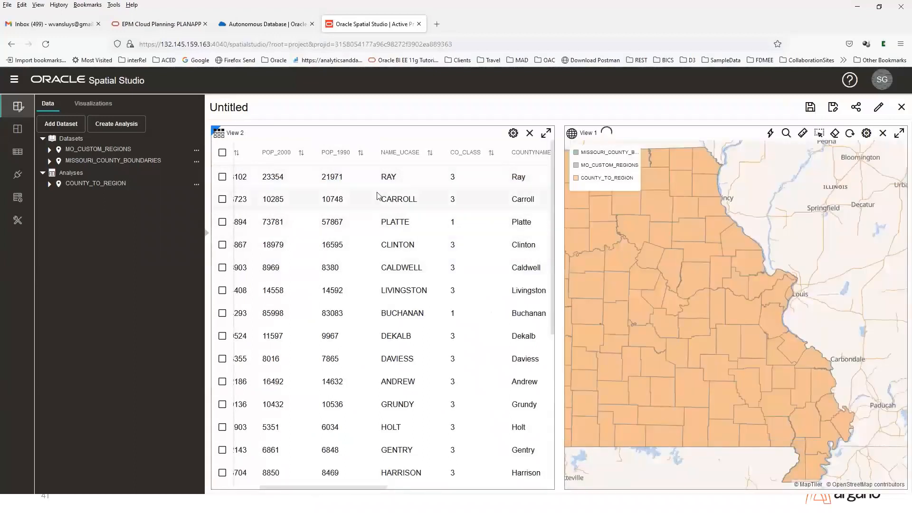
- Locate Caldwell county on the map by selecting its table row, and clear the selection
left_click_drag(631, 462, 710, 470)
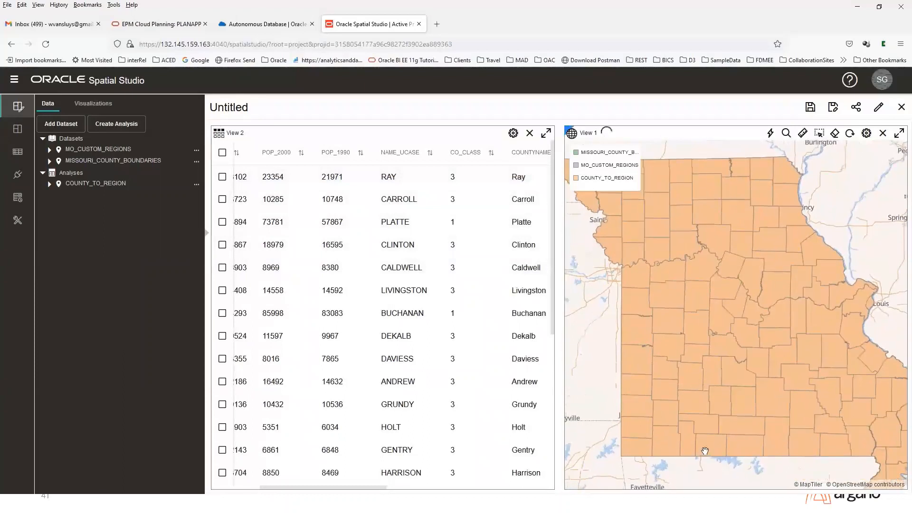
left_click(431, 273)
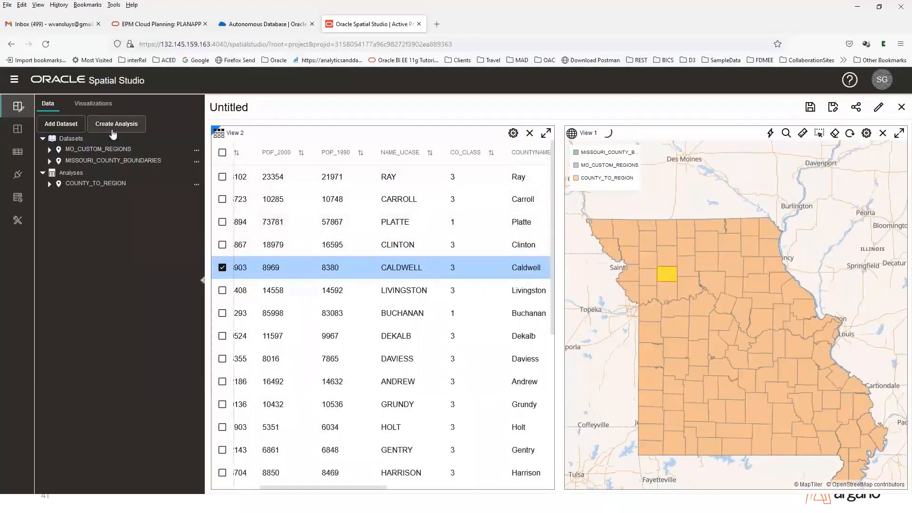
left_click(689, 189)
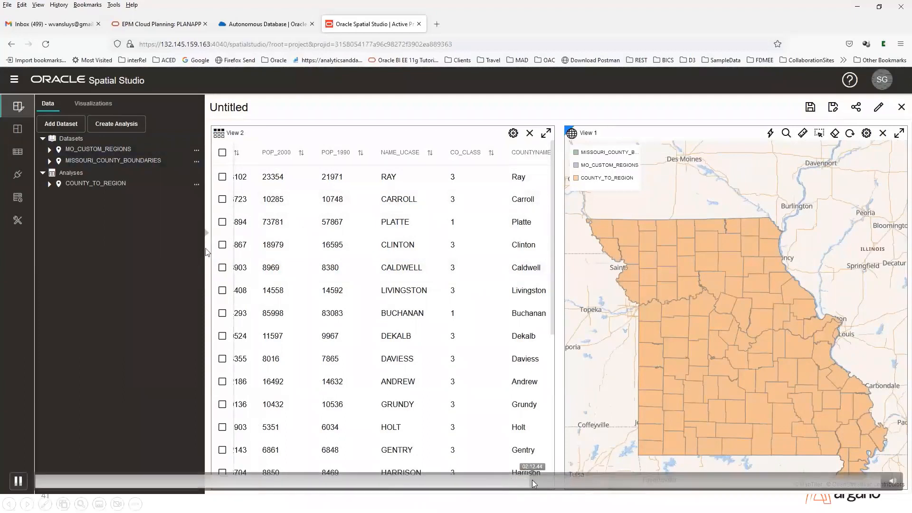
- Show the layers list of the map and move the MO_CUSTOM_REGIONS layer above COUNTY_TO_REGION
left_click(207, 236)
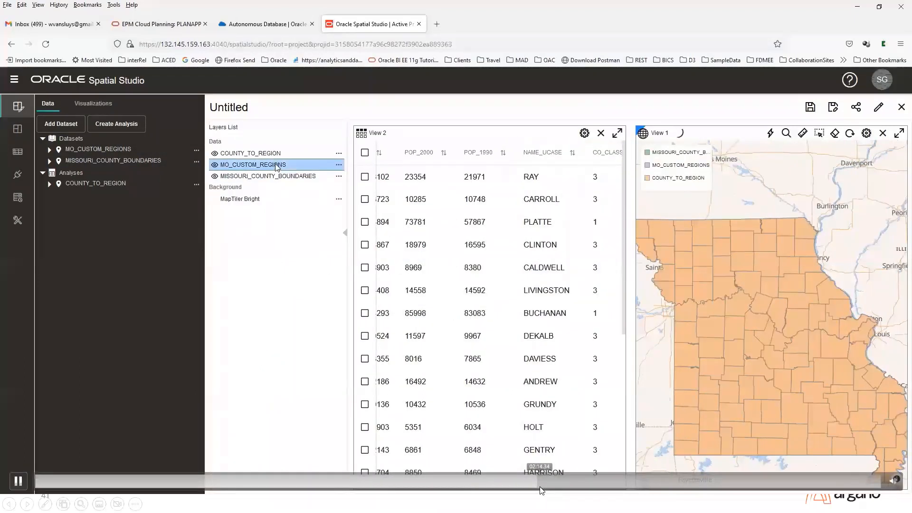
left_click_drag(277, 167, 275, 149)
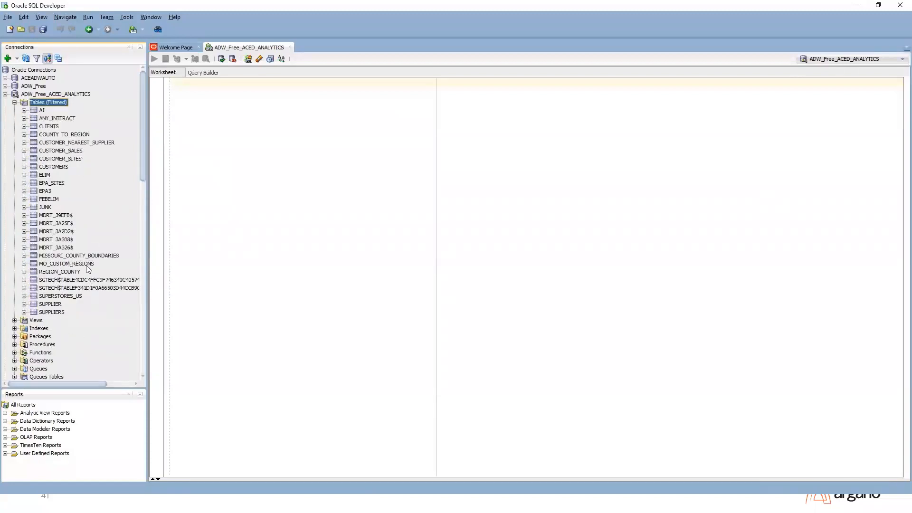
- In SQL Developer, open the data of the COUNTY_TO_REGION table and inspect its REGION_ID and COUNTYFIPS columns
double_click(79, 135)
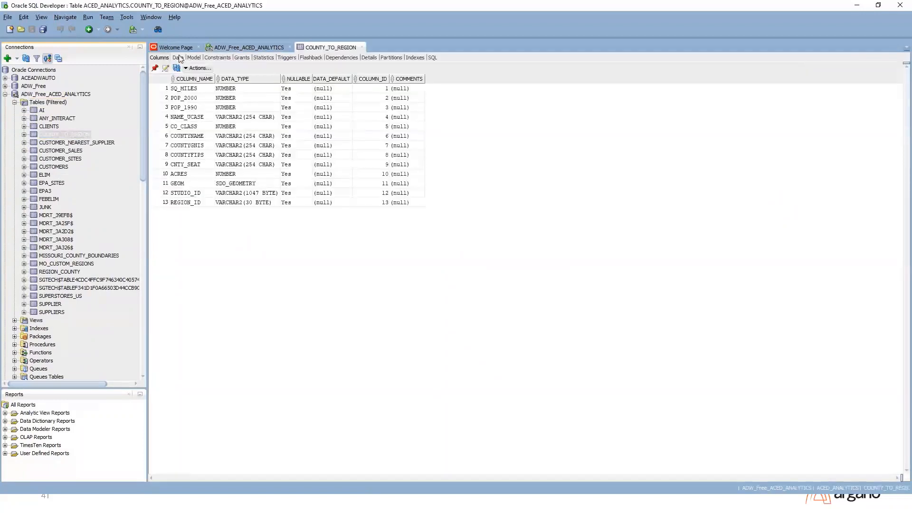
left_click(177, 57)
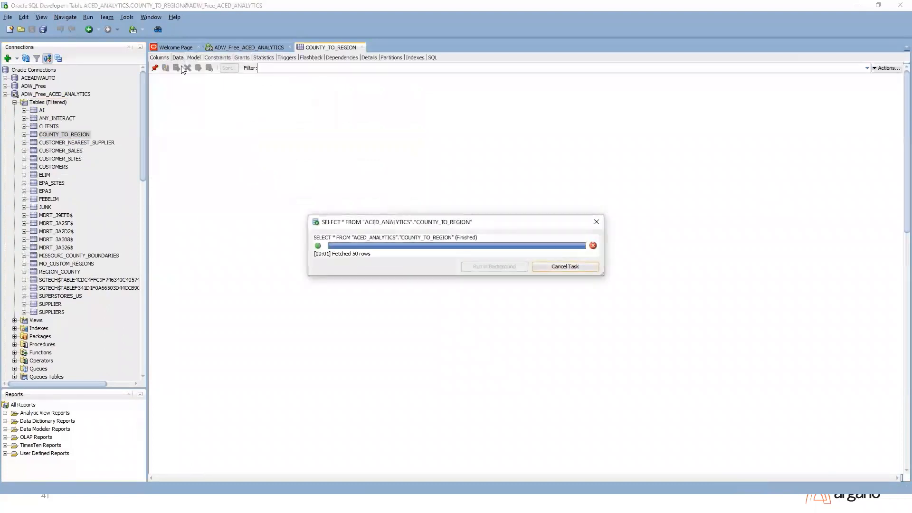
left_click(678, 82)
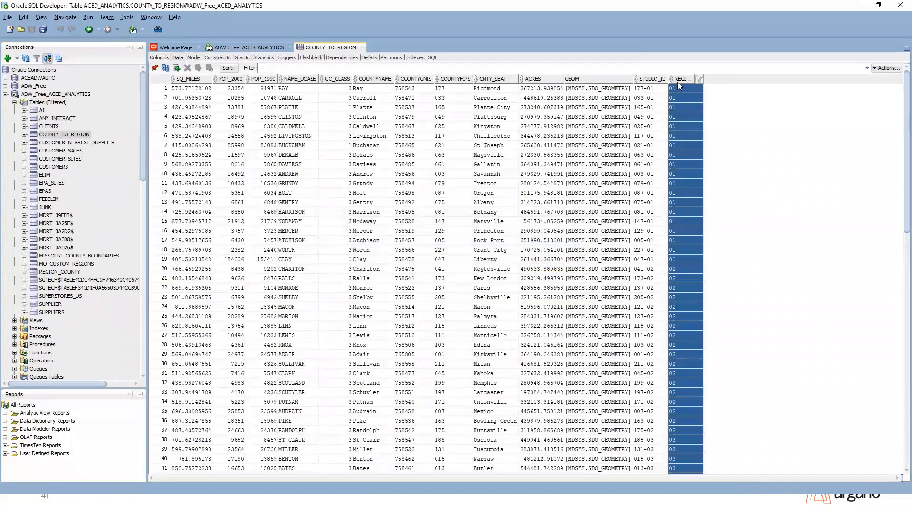
left_click(447, 79)
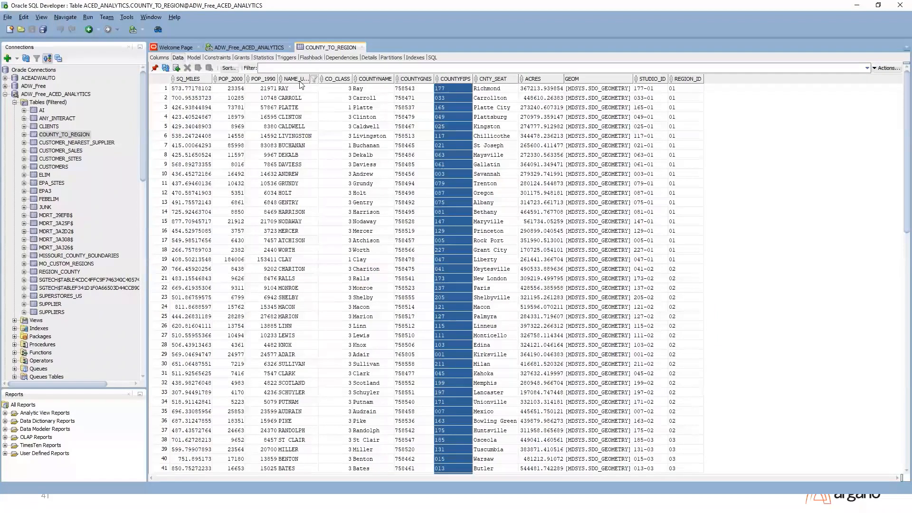
- Count the rows of the COUNTY_TO_REGION table
right_click(258, 133)
left_click(308, 178)
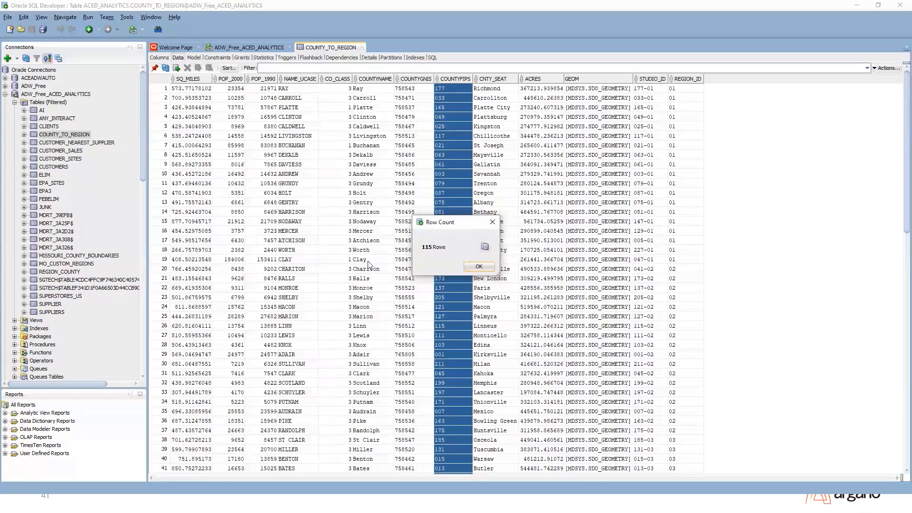
left_click(481, 267)
- Count the rows of the MISSOURI_COUNTY_BOUNDARIES table and open the MO_CUSTOM_REGIONS table
left_click(98, 257)
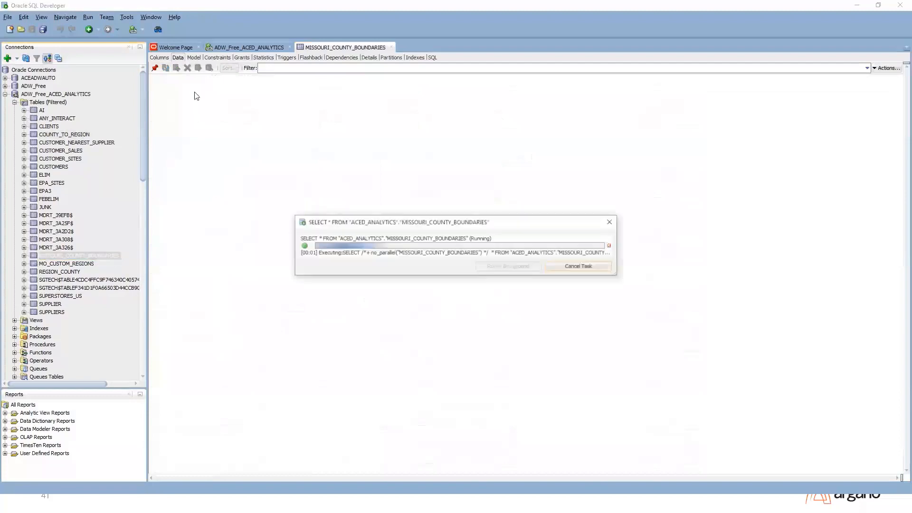
right_click(196, 101)
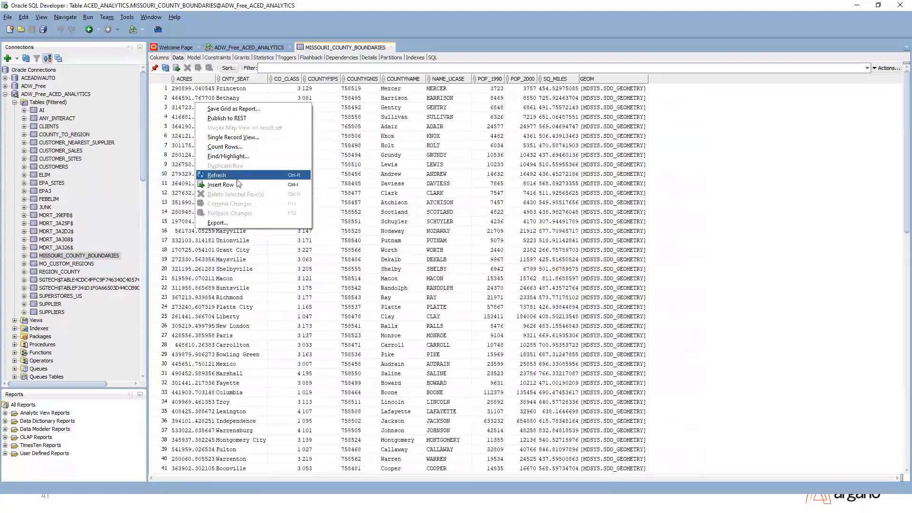
left_click(245, 149)
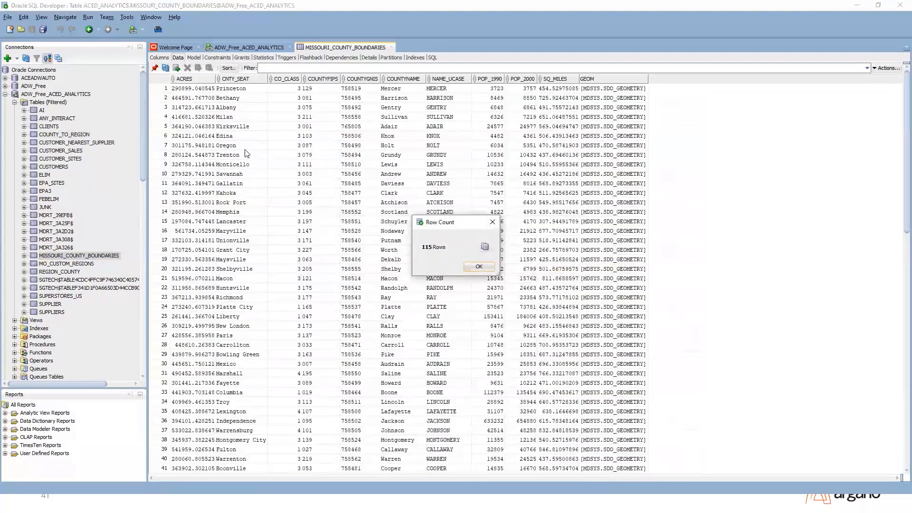
left_click(493, 223)
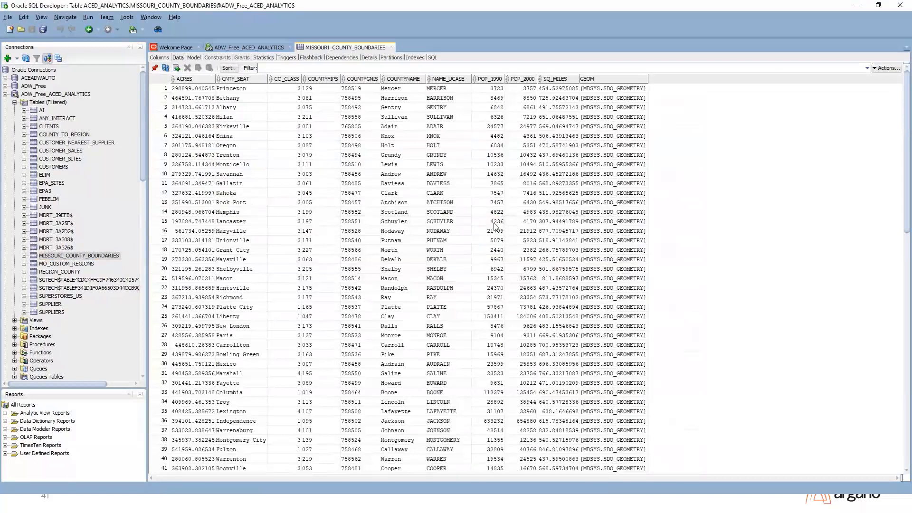
left_click(90, 264)
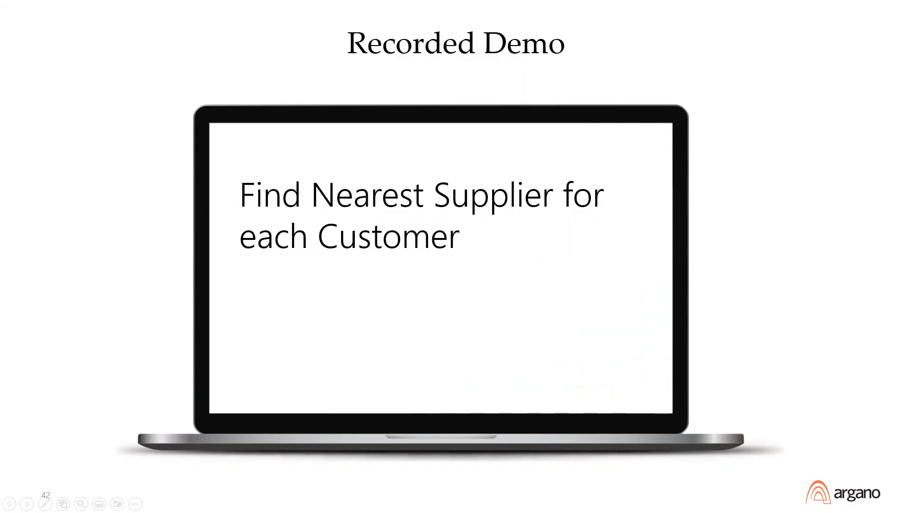
key("Right")
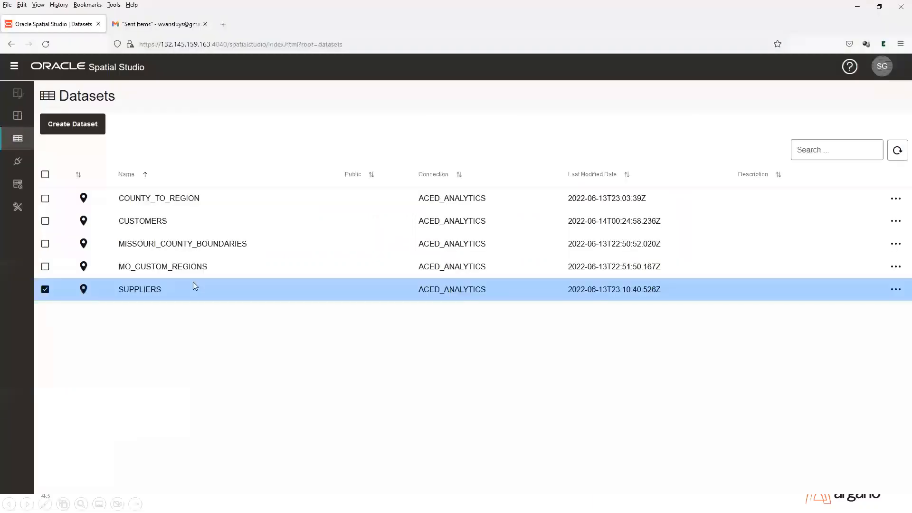
mouse_move(24, 485)
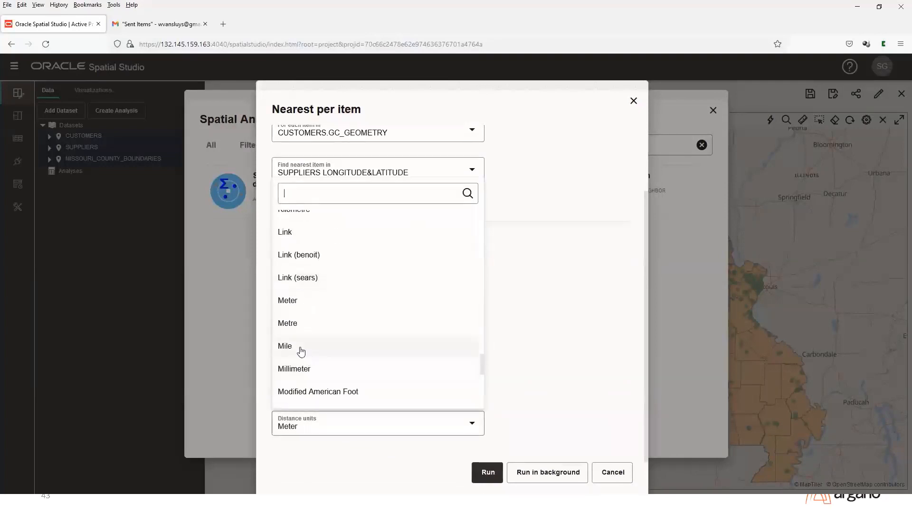
- Run the Nearest per item analysis with Mile as the distance unit and CUSTOMER NEAREST SUPPLIER as the results dataset name
left_click(301, 352)
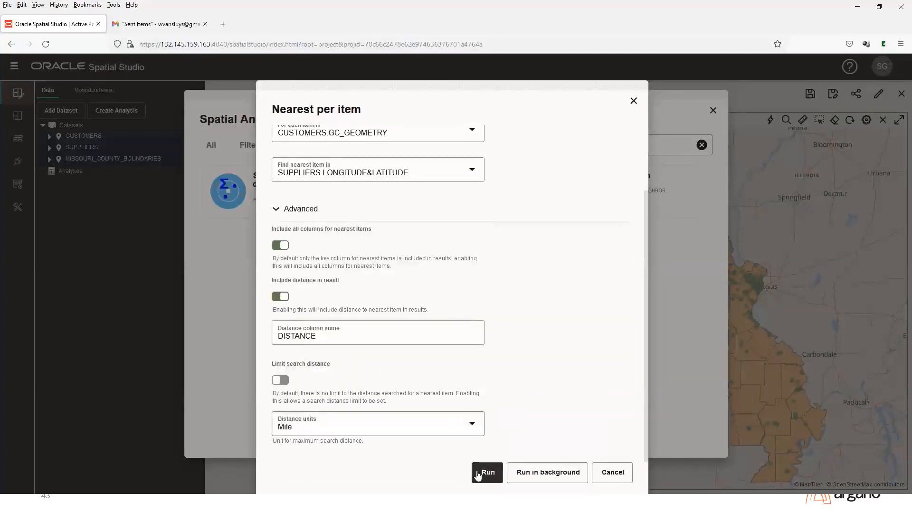
scroll(415, 444, "up", 3)
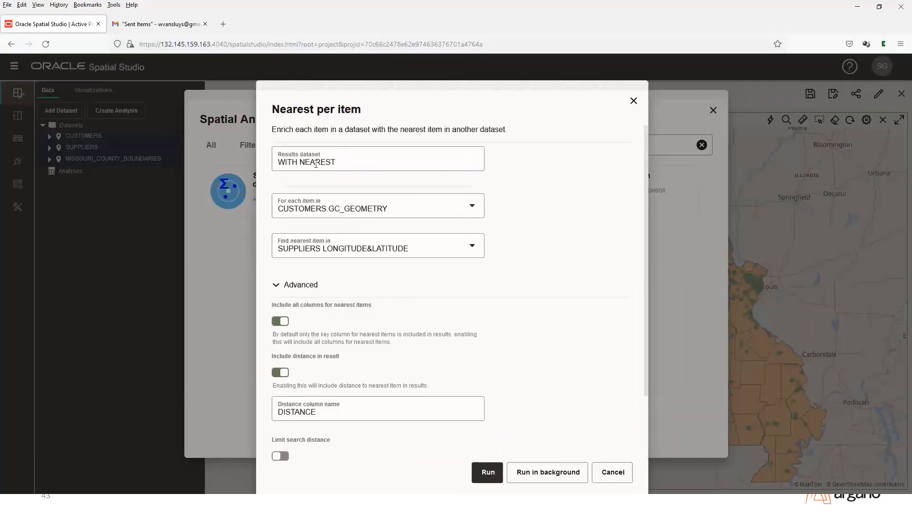
double_click(300, 164)
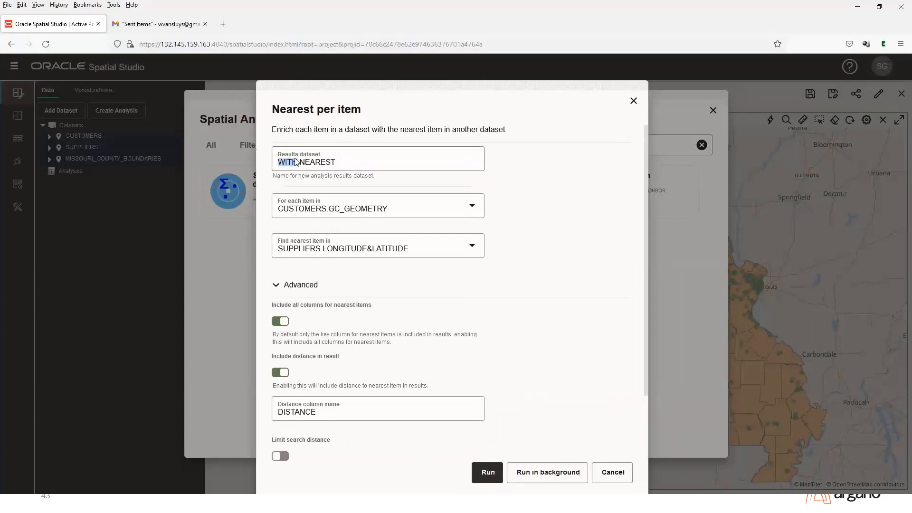
key("BackSpace")
key("Delete")
type("CUSTOMER")
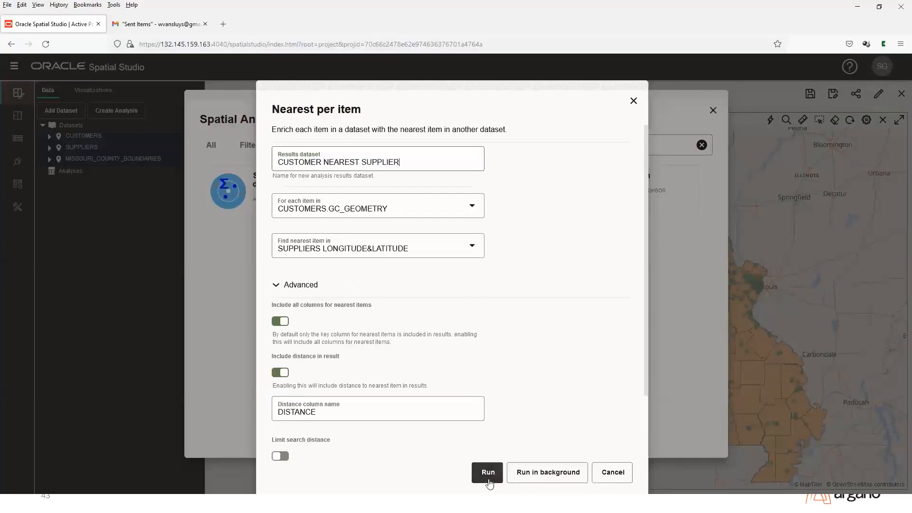
left_click(492, 473)
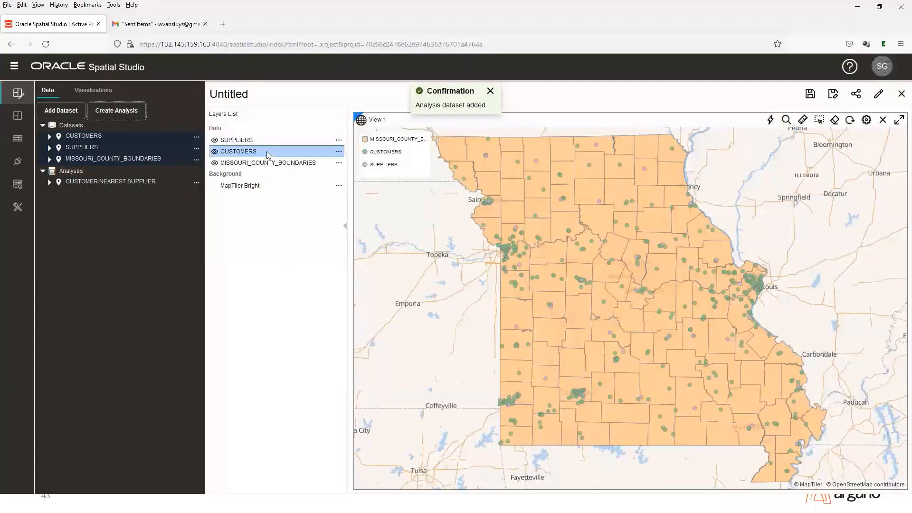
- Add a table view beside the map and fill it with the CUSTOMER NEAREST SUPPLIER analysis result
left_click(85, 93)
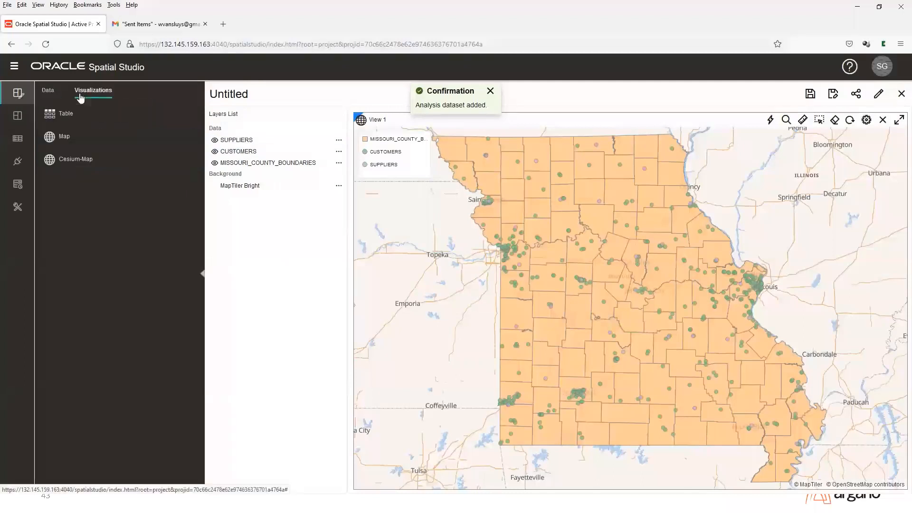
left_click_drag(74, 116, 356, 193)
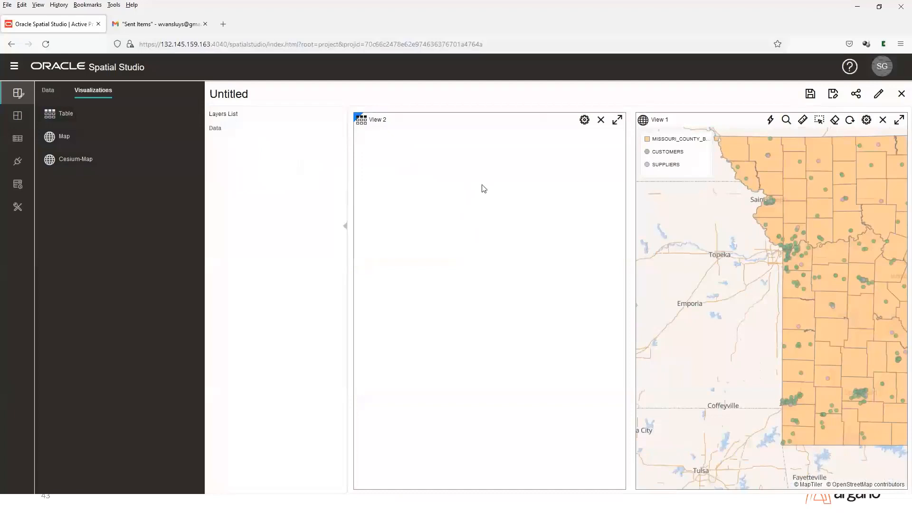
left_click(48, 95)
left_click_drag(110, 181, 402, 186)
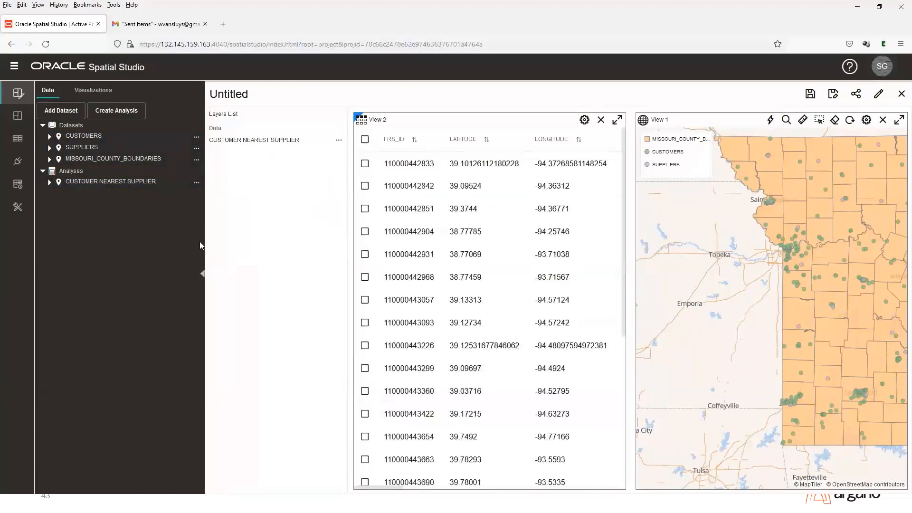
- Collapse the data and layers panels and examine the first customer's supplier and distance columns alongside the map
left_click(205, 274)
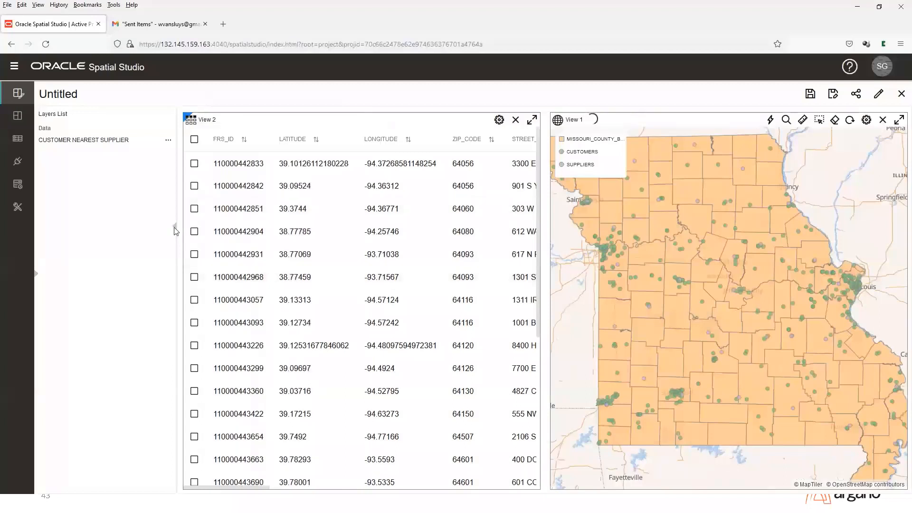
left_click(175, 231)
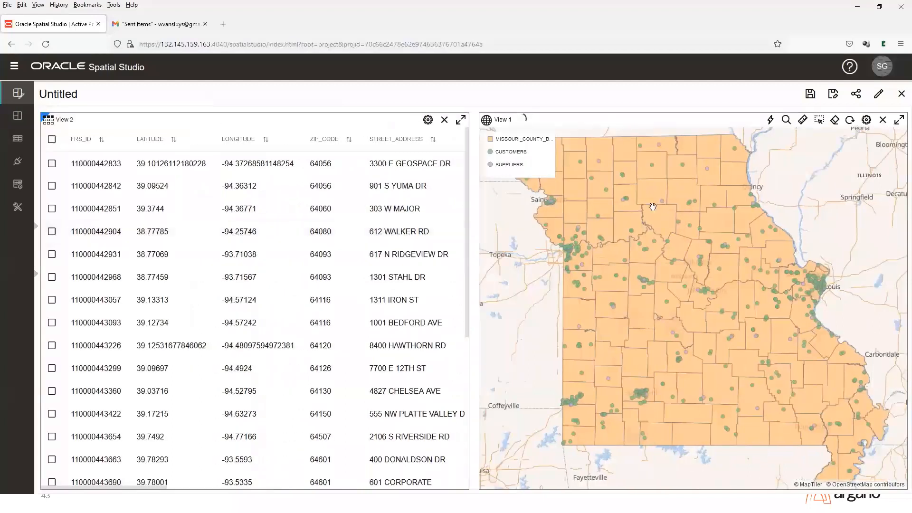
left_click(606, 191)
scroll(604, 186, "up", 2)
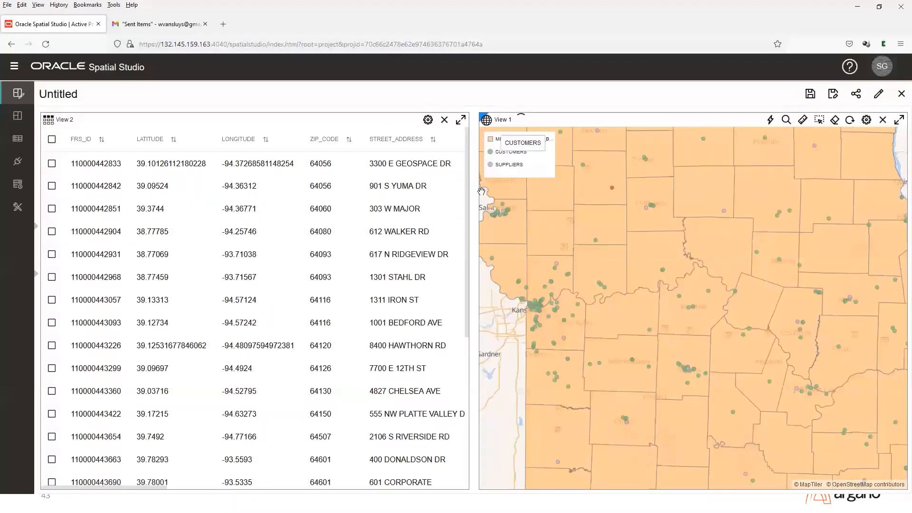
left_click(86, 160)
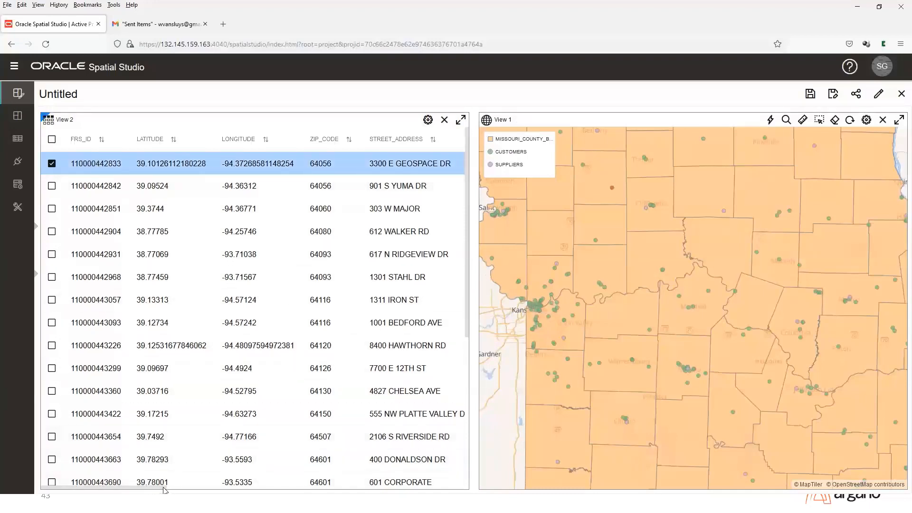
left_click_drag(164, 490, 463, 490)
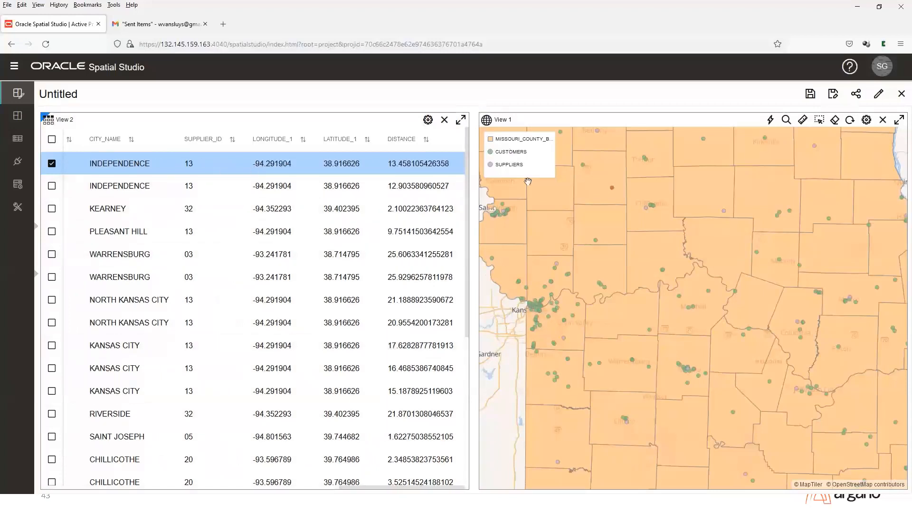
left_click_drag(657, 242, 632, 284)
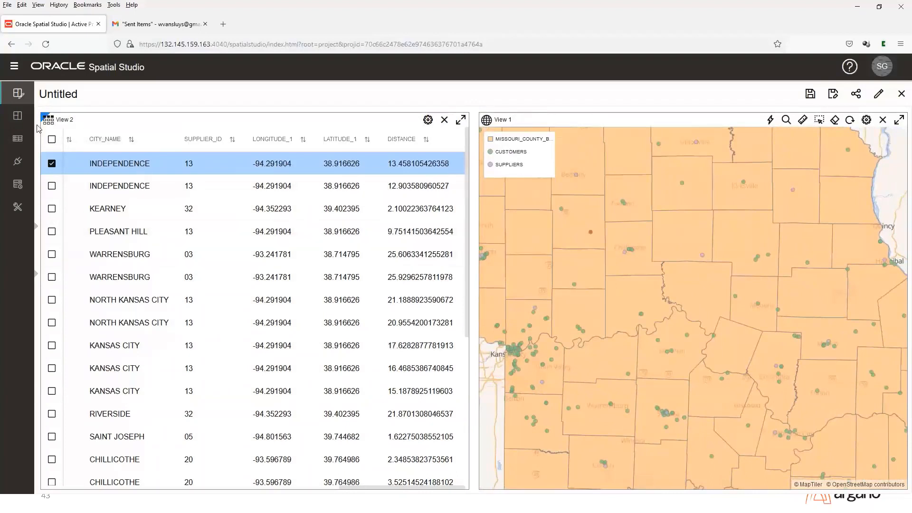
- Save the project under the name Nearest
left_click(810, 94)
double_click(443, 224)
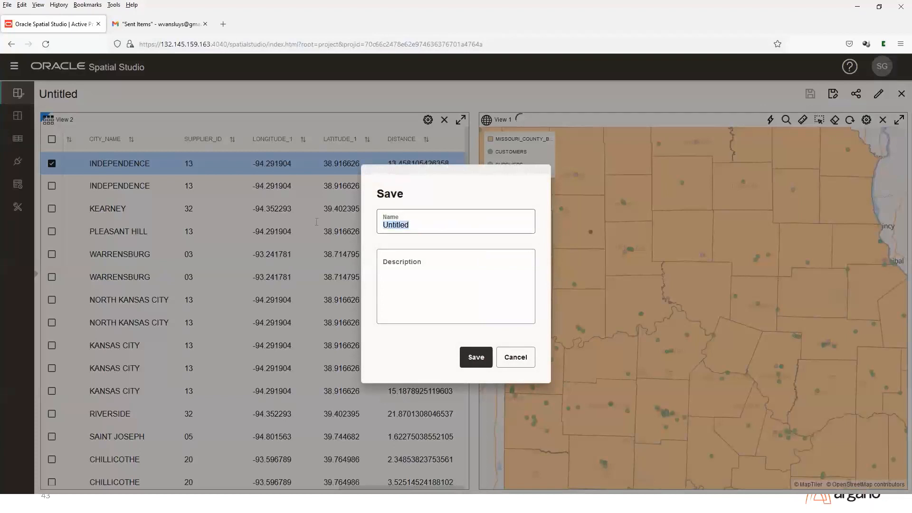
type("Nearest")
left_click(476, 357)
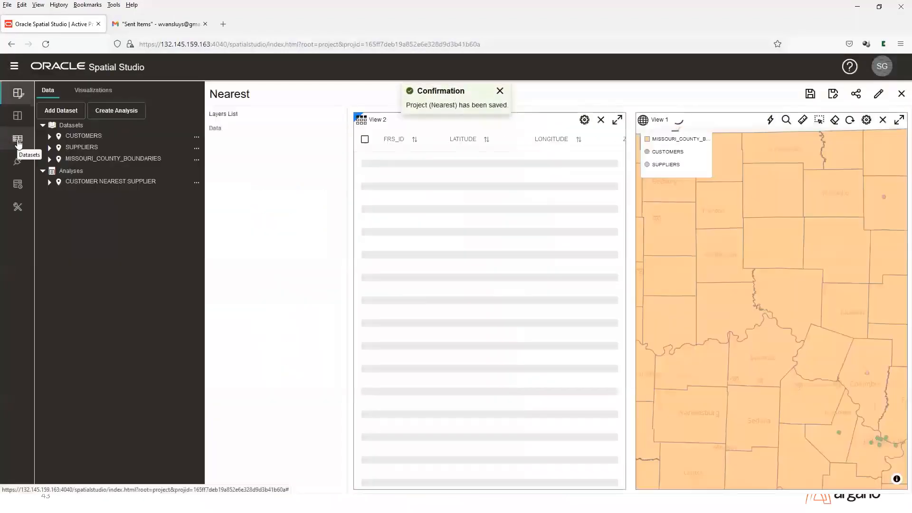
- Save the CUSTOMER NEAREST SUPPLIER dataset as a table named CUSTOMER_NEAREST_SUPPLIER, with dataset creation turned off
left_click(18, 139)
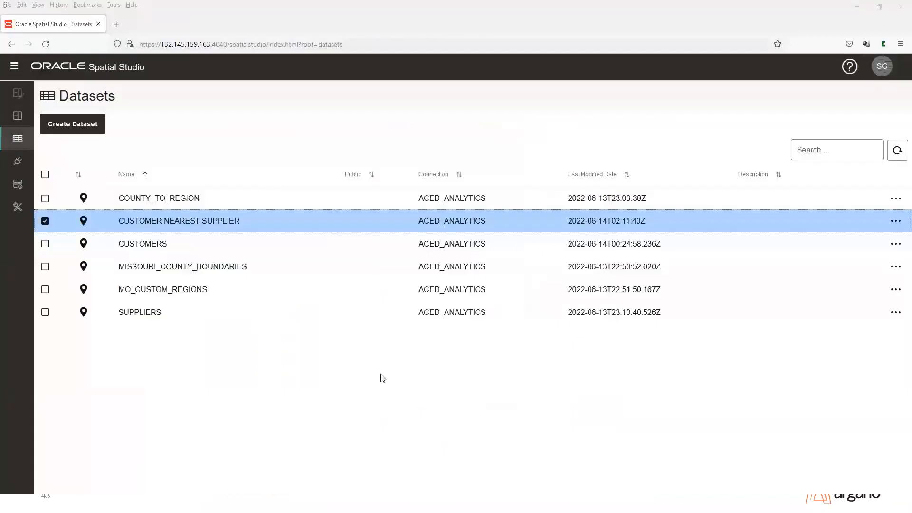
right_click(260, 219)
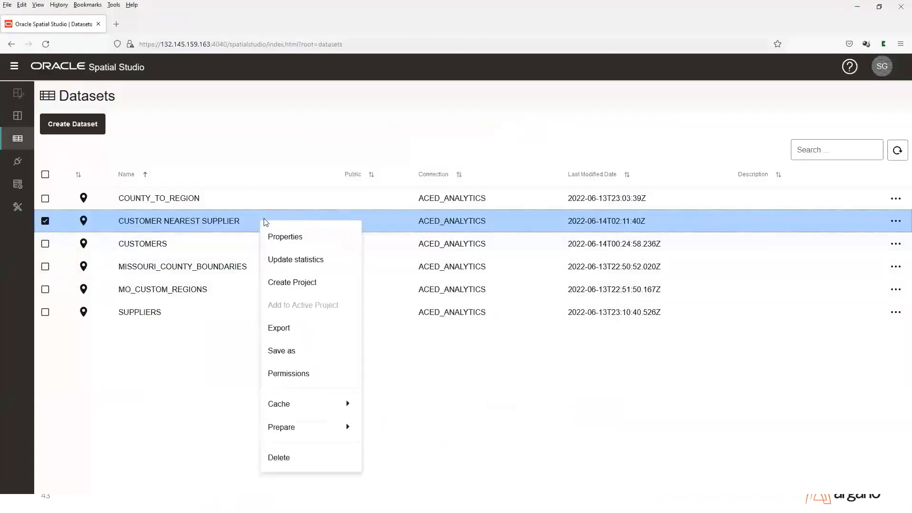
left_click(329, 354)
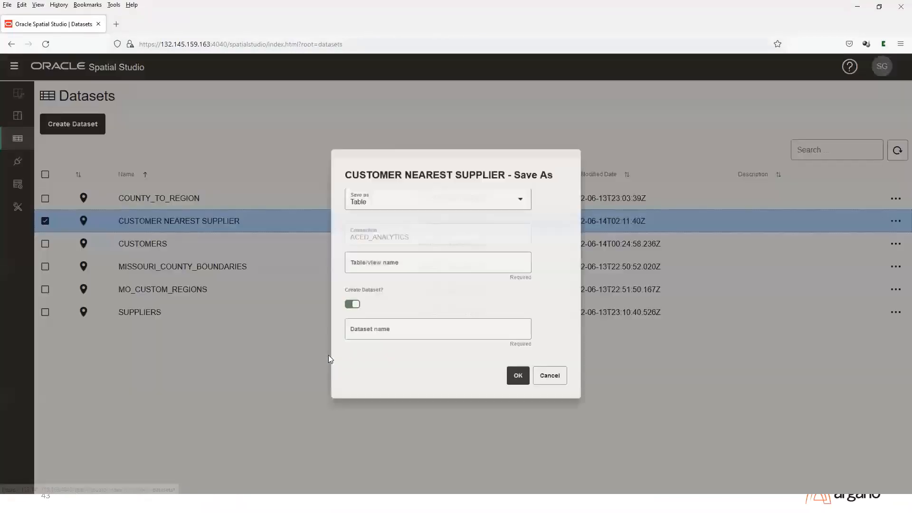
left_click(379, 264)
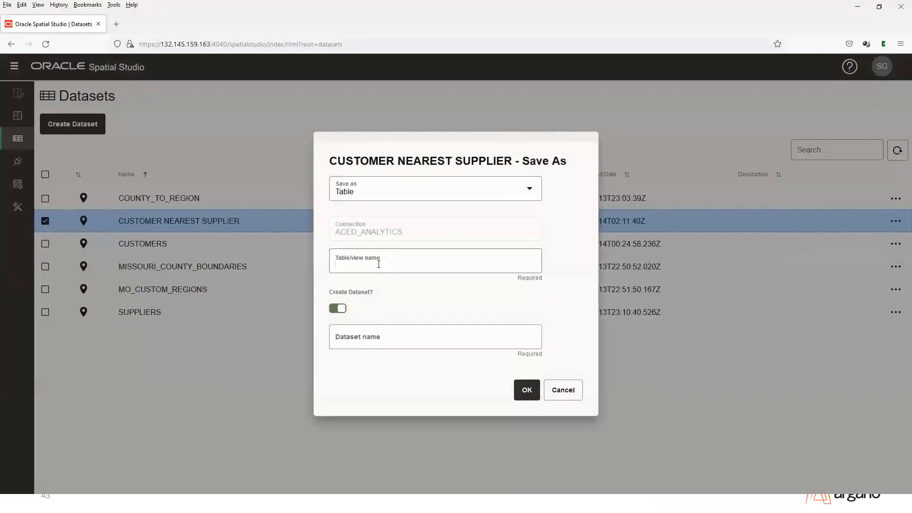
type("CUSTOMER_NEAREST_S")
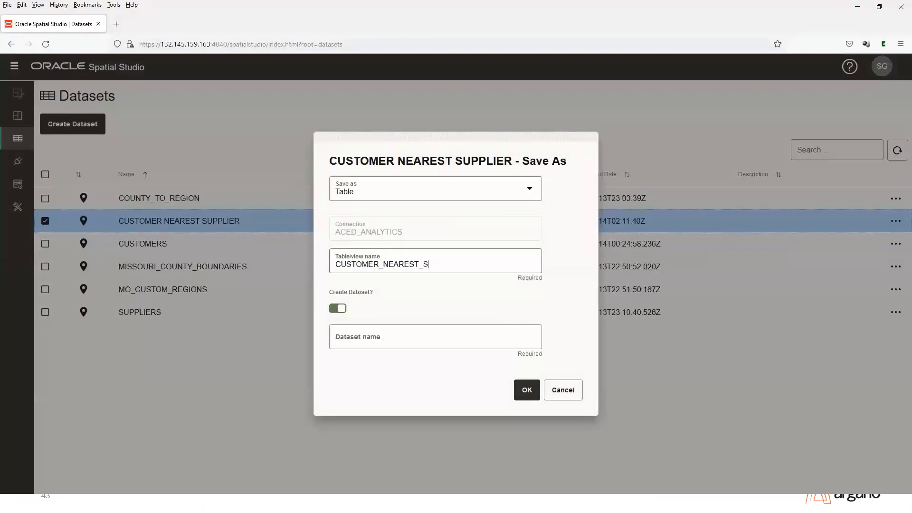
type("UPPLIER")
left_click(338, 309)
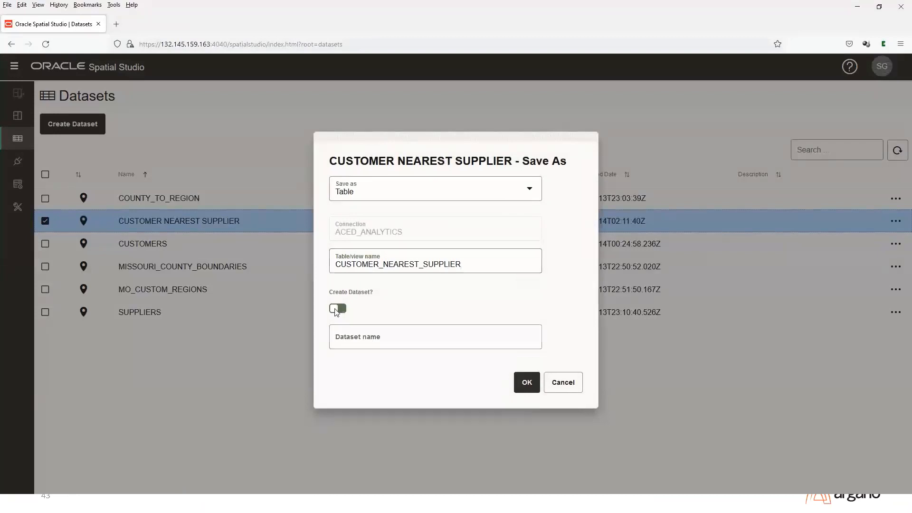
left_click(527, 383)
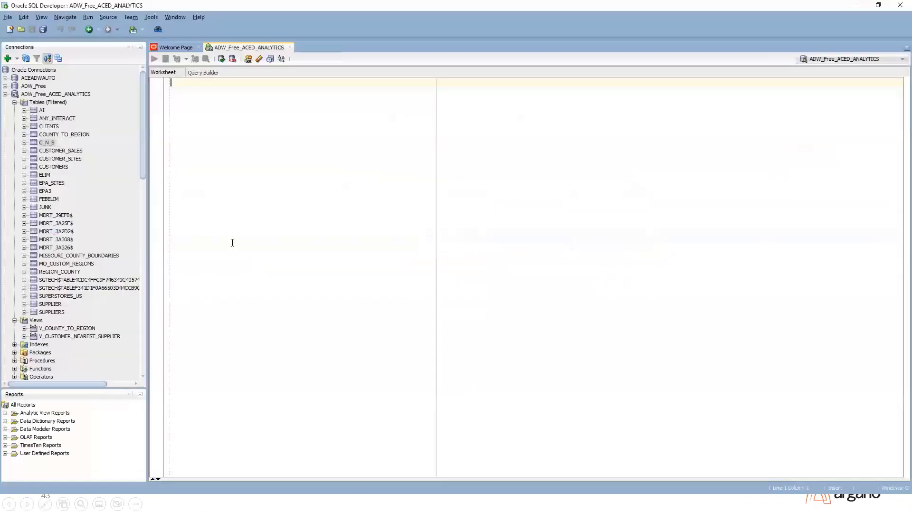
- In SQL Developer, refresh the ADW_Free_ACED_ANALYTICS table list and open the data of the CUSTOMER_NEAREST_SUPPLIER table
right_click(61, 104)
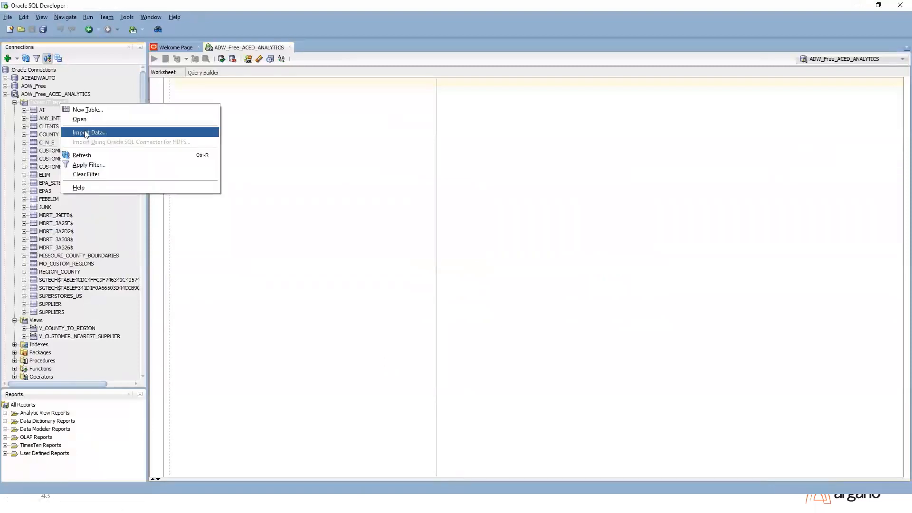
left_click(86, 153)
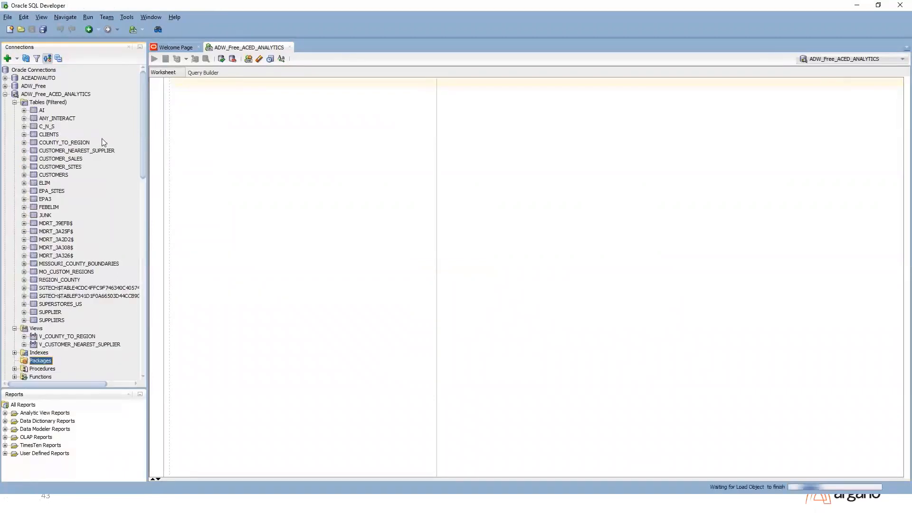
left_click(99, 151)
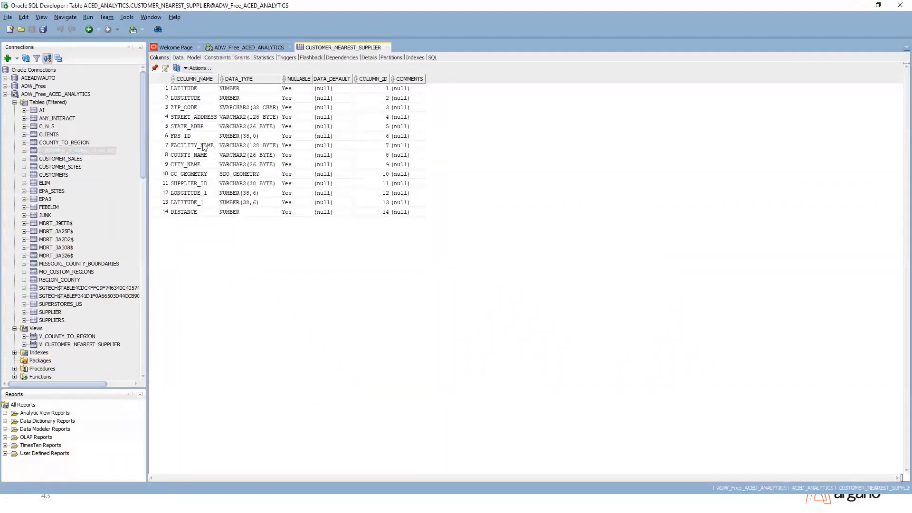
left_click(178, 57)
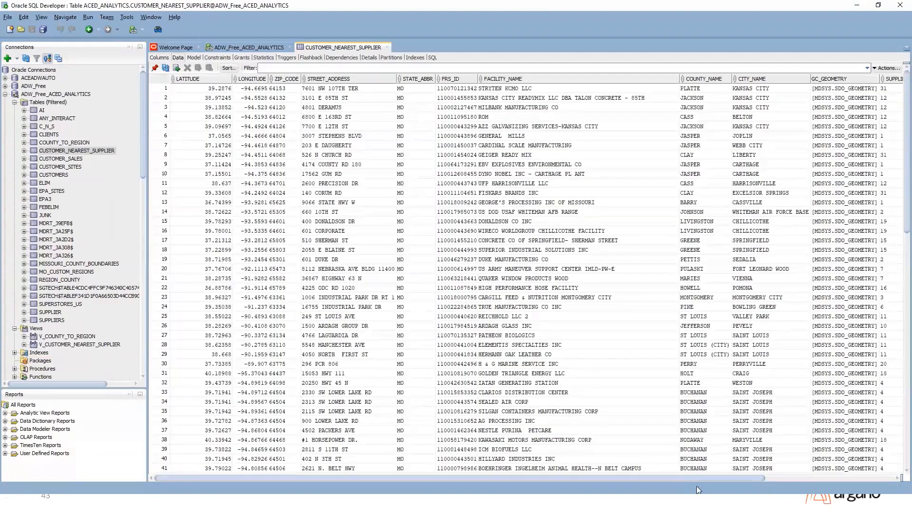
- Examine the SUPPLIER_ID, LONGITUDE_1, LATITUDE_1 and DISTANCE columns of the table data
left_click_drag(702, 478, 810, 481)
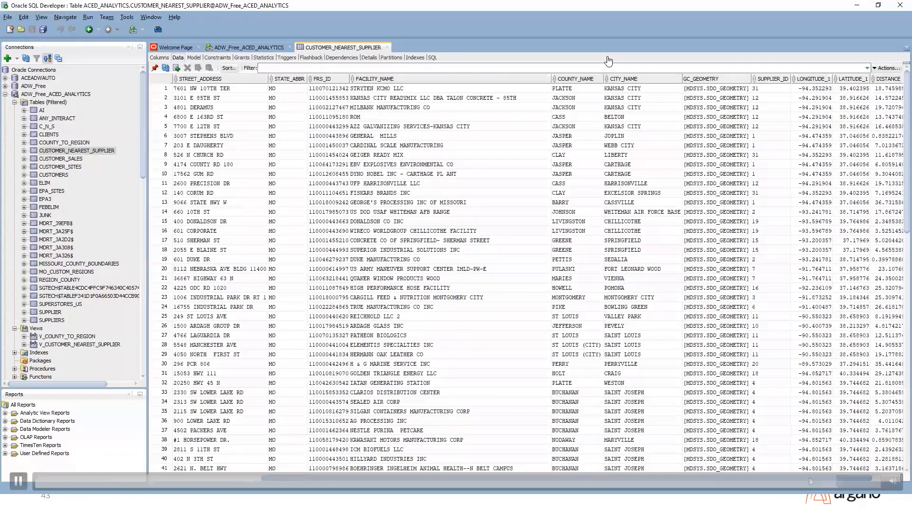
left_click(768, 78)
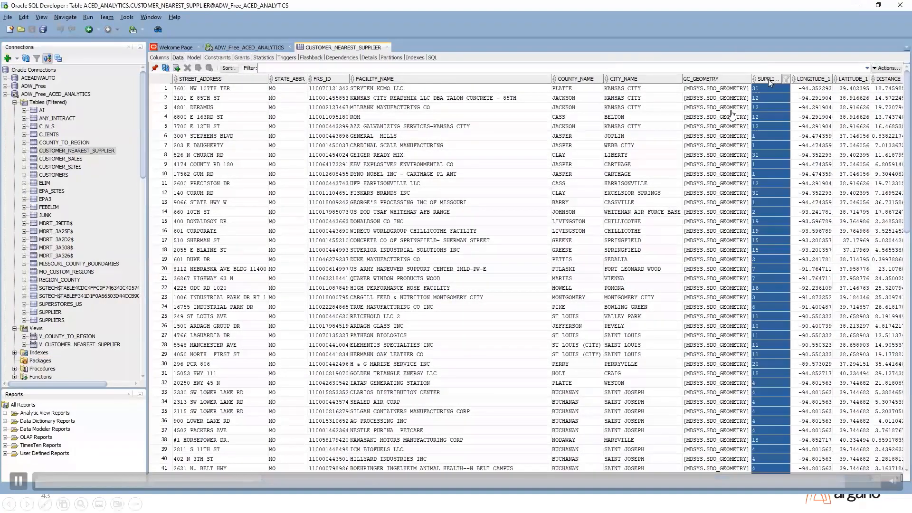
left_click(810, 79)
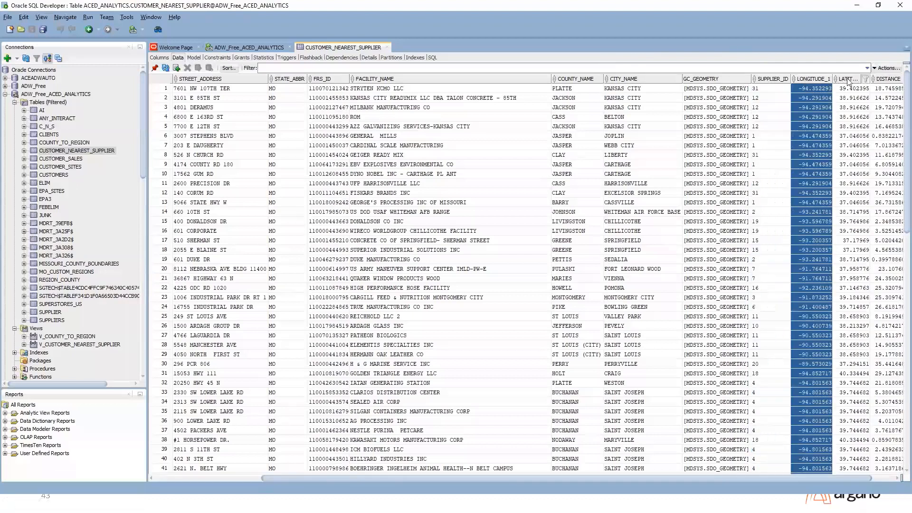
left_click(849, 79)
left_click(887, 80)
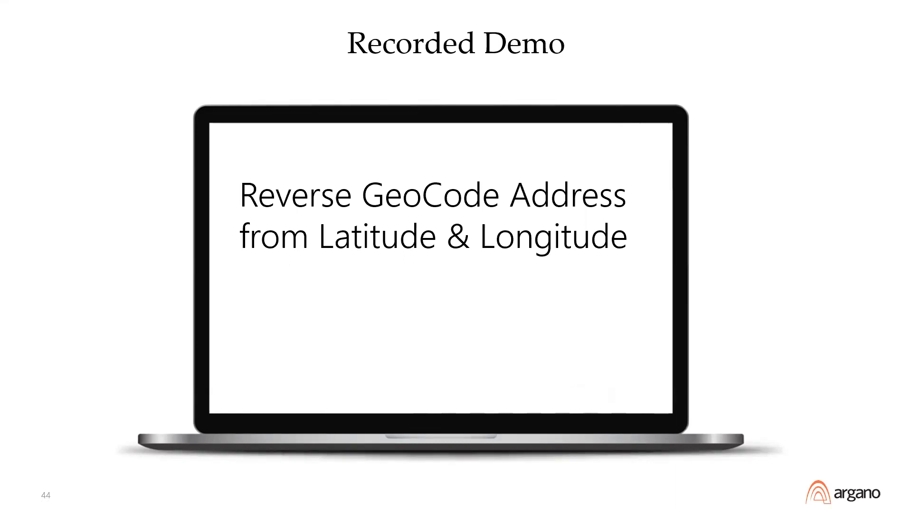
left_click(110, 448)
left_click(17, 483)
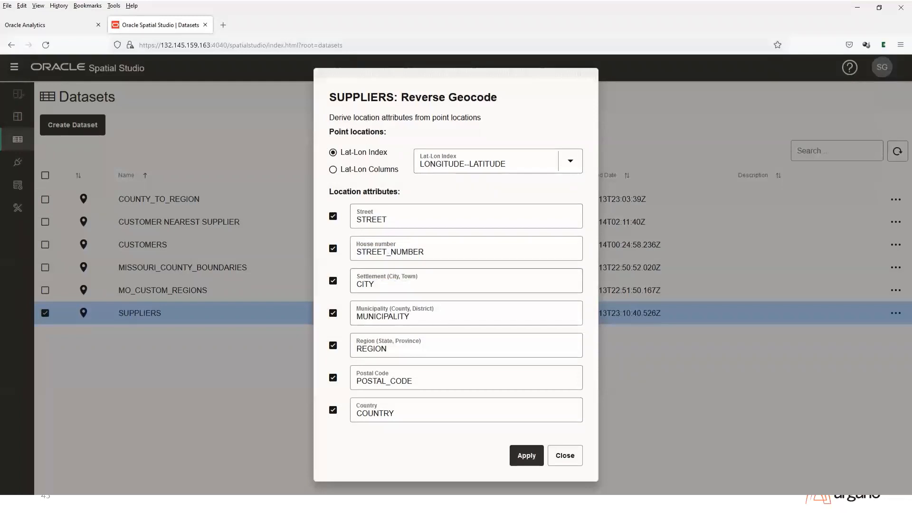
- Reverse geocode SUPPLIERS with the municipality column named COUNTY and the region column named STATE, leaving out the country attribute
left_click_drag(337, 314, 326, 316)
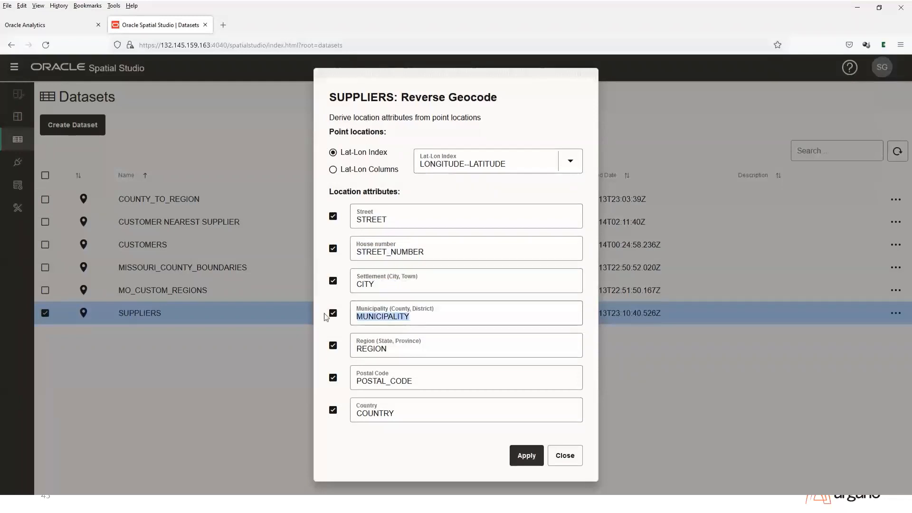
type("COUNTY")
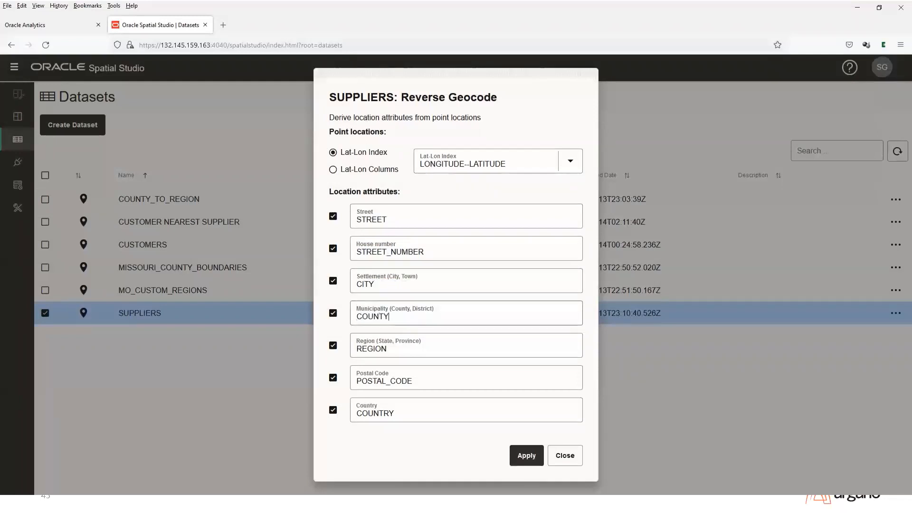
left_click_drag(420, 350, 280, 332)
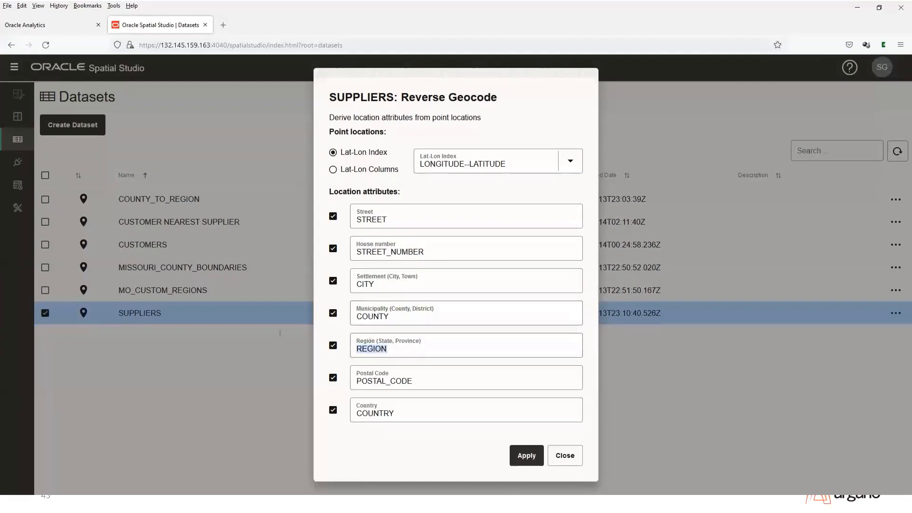
type("STATE")
left_click(333, 415)
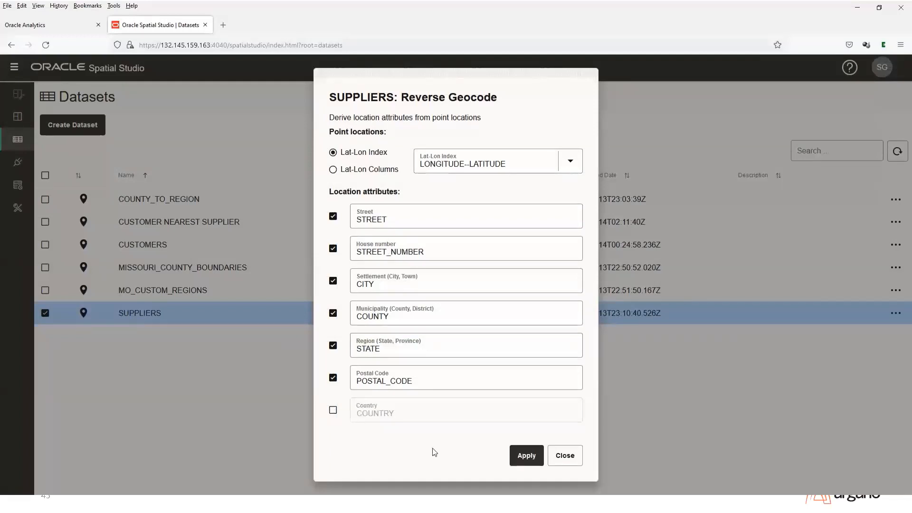
left_click(533, 459)
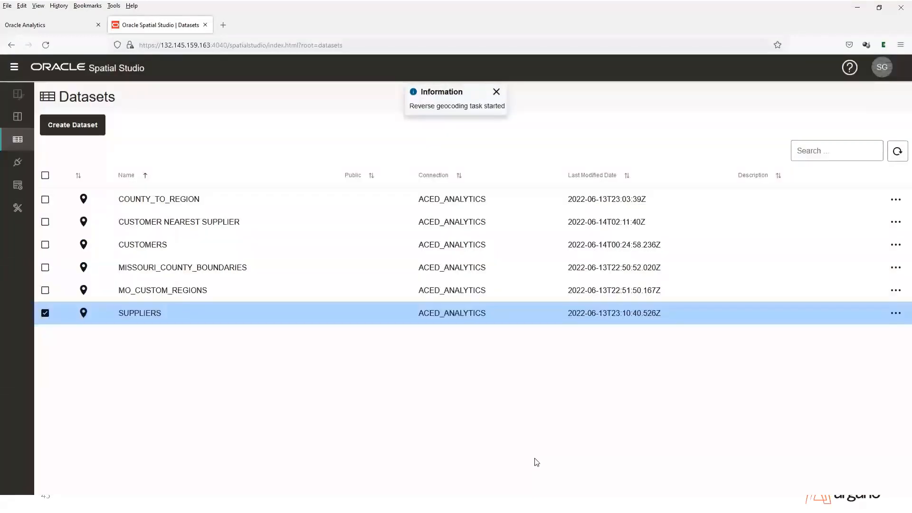
- Display the past jobs to check the status of the SUPPLIERS reverse geocoding
left_click(23, 188)
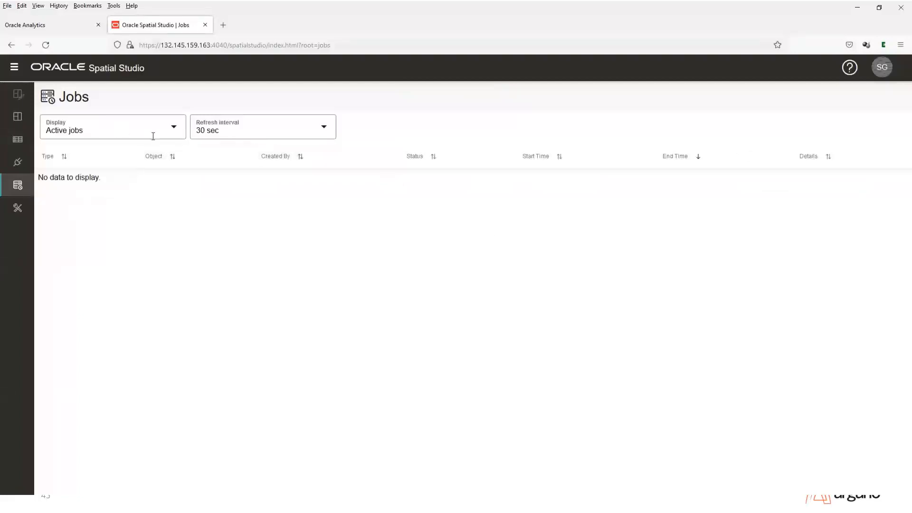
left_click(120, 128)
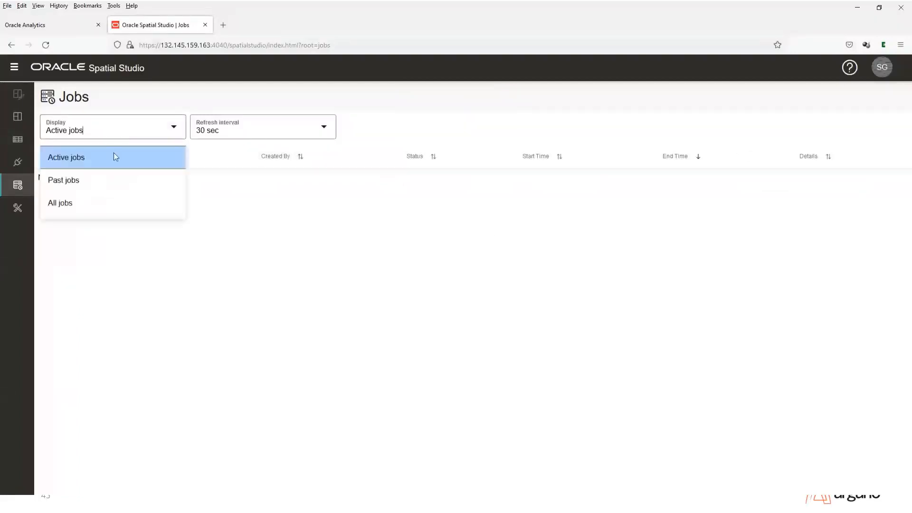
left_click(114, 183)
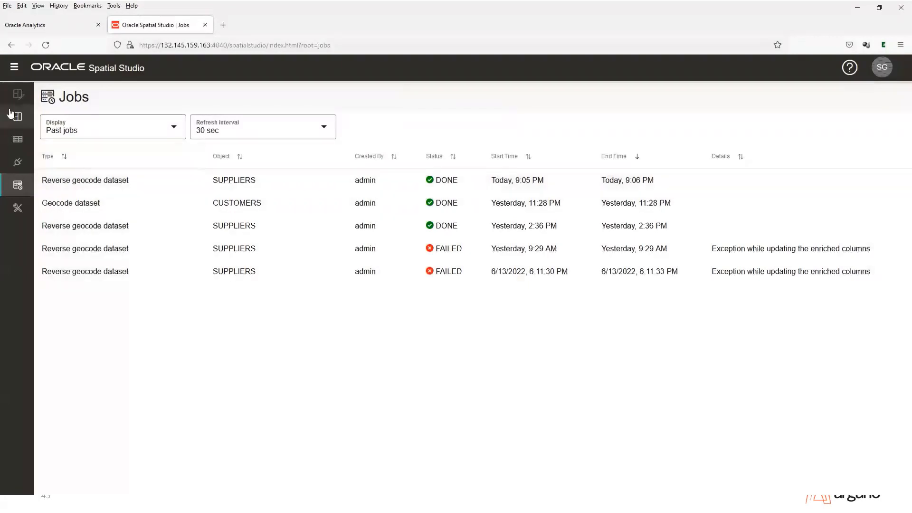
- Return to the datasets and open the properties of the SUPPLIERS dataset
left_click(18, 141)
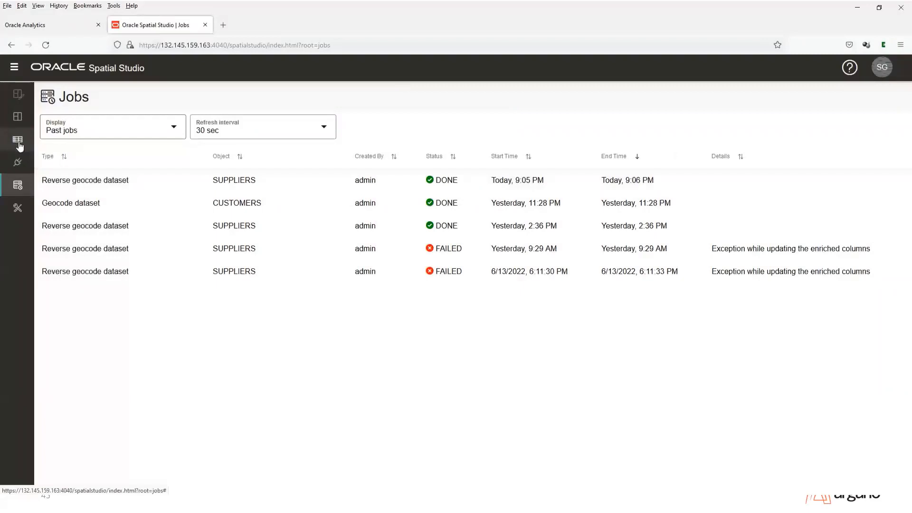
right_click(181, 316)
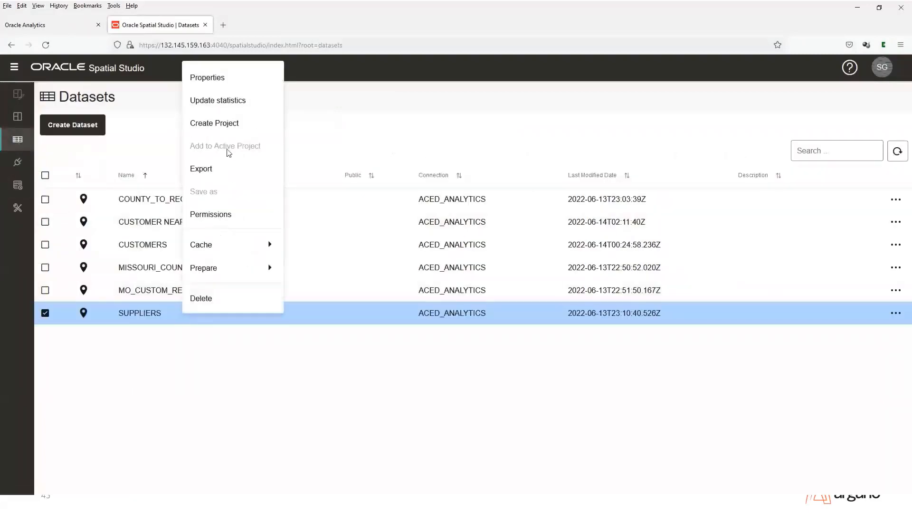
left_click(229, 80)
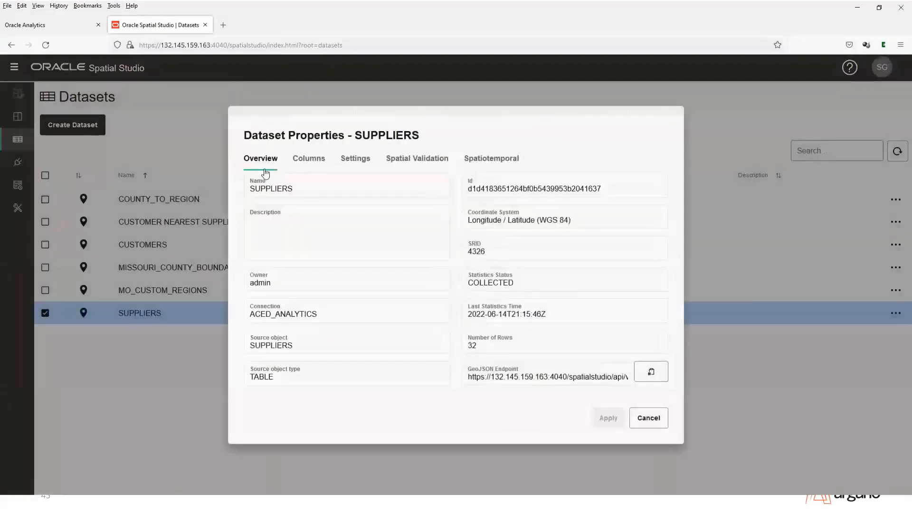
- Examine the columns of the SUPPLIERS dataset, including CITY, COUNTY, STATE and STREET, and close its properties without changes
left_click(307, 161)
scroll(385, 258, "down", 3)
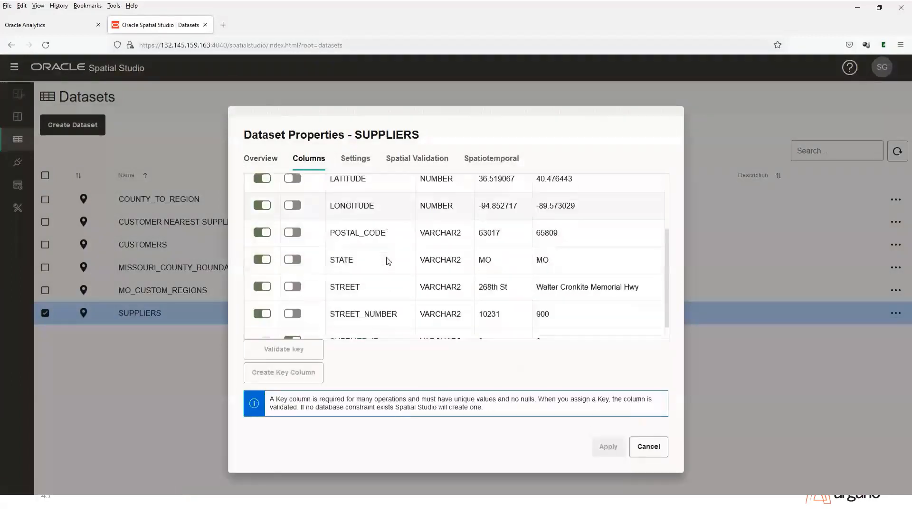
scroll(396, 288, "up", 2)
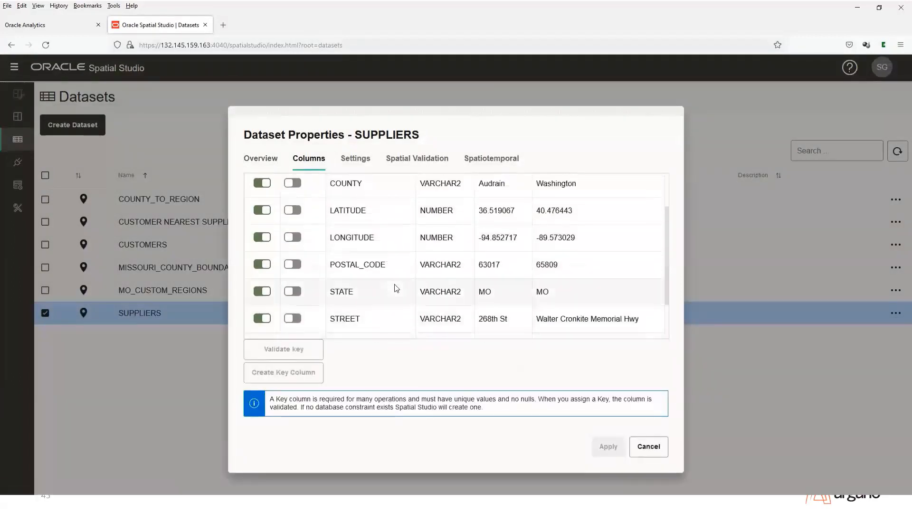
scroll(396, 288, "up", 2)
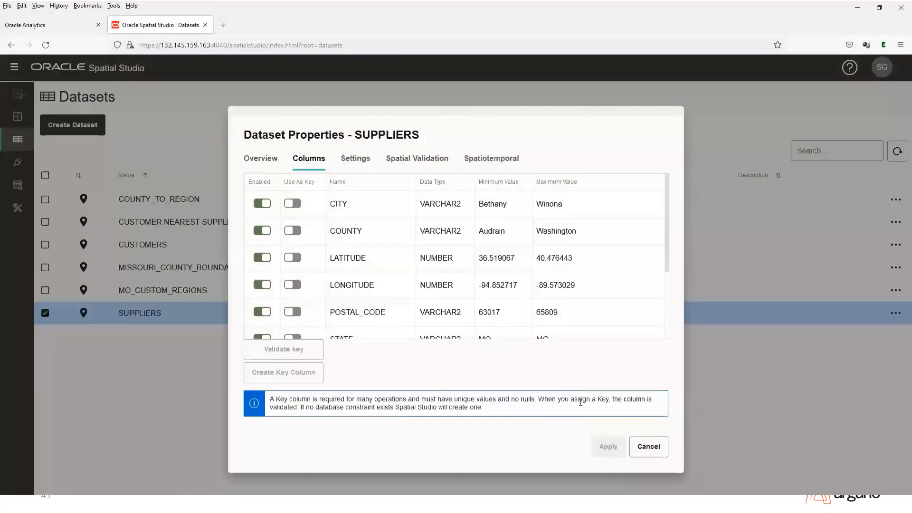
left_click(651, 449)
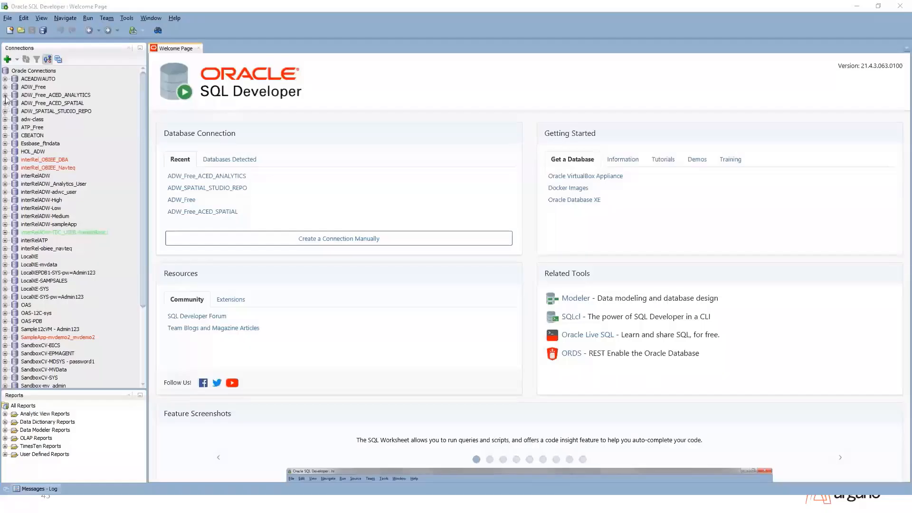
- In SQL Developer, expand the tables of the ADW_Free_ACED_ANALYTICS connection and display the data of the SUPPLIERS table
left_click(5, 95)
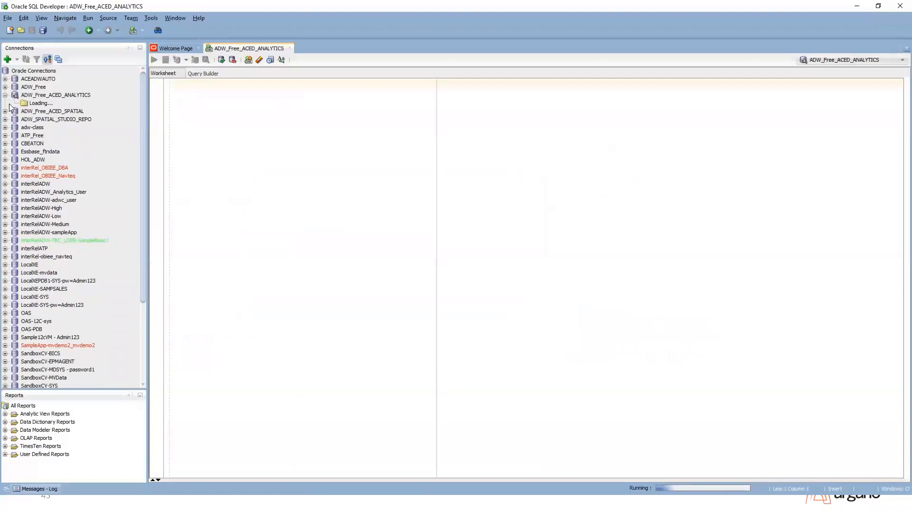
left_click(14, 103)
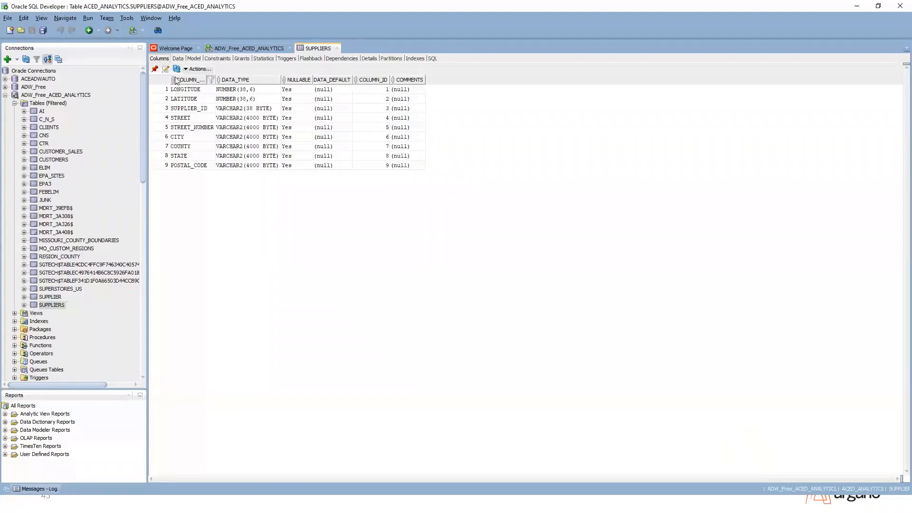
left_click(178, 58)
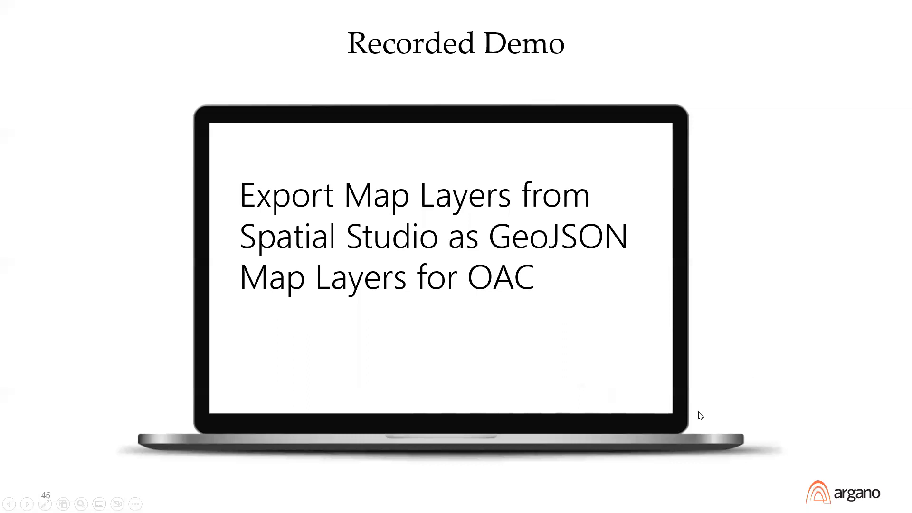
left_click(595, 488)
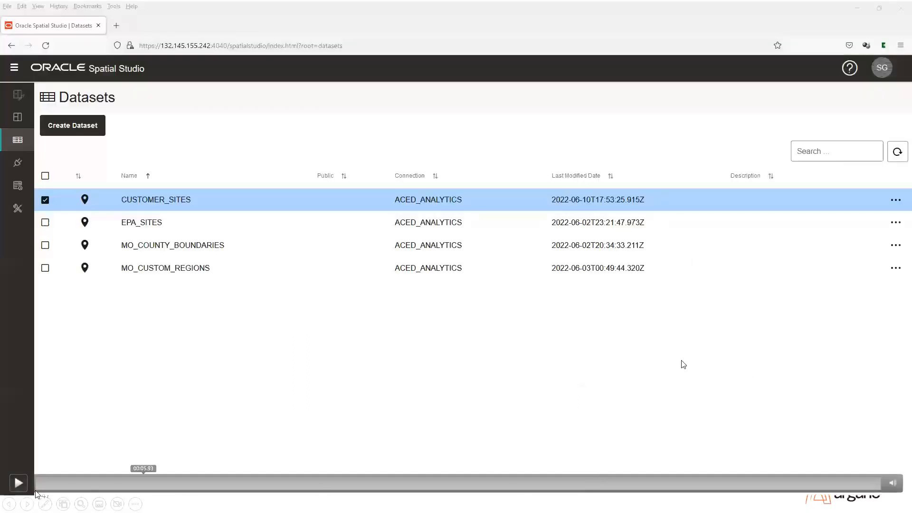
left_click(19, 486)
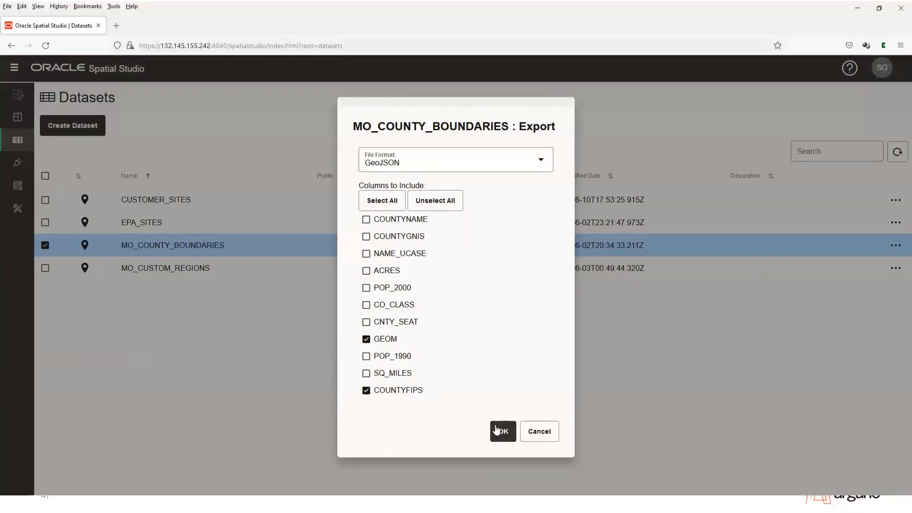
- Export MO_COUNTY_BOUNDARIES as GeoJSON with the COUNTYNAME, GEOM and COUNTYFIPS columns
left_click(367, 221)
left_click(504, 433)
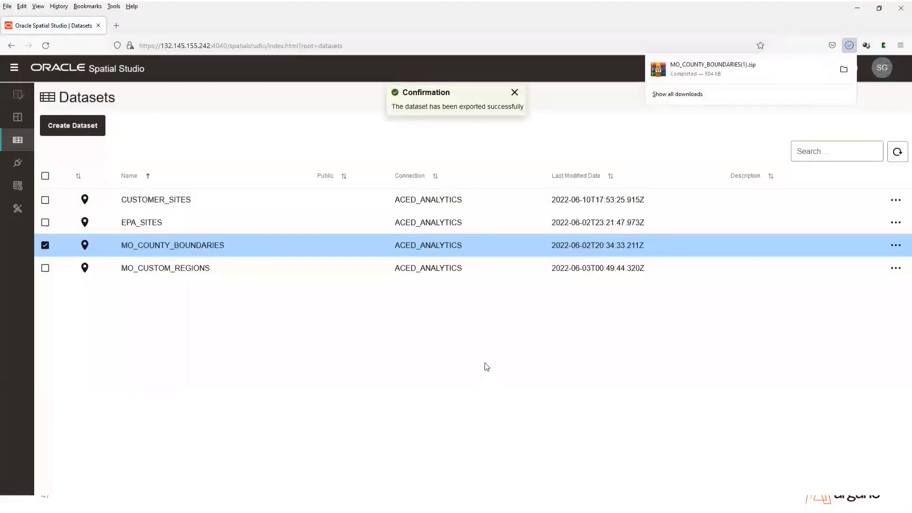
- Export the MO_CUSTOM_REGIONS dataset as GeoJSON with the GEOM, REGION_ID and REGION_NAME columns
left_click(232, 269)
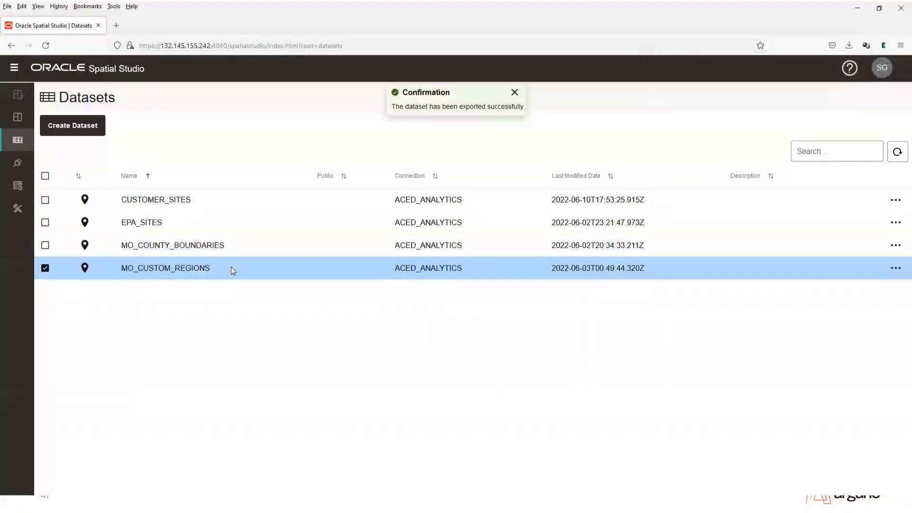
right_click(232, 269)
left_click(288, 353)
left_click(367, 285)
left_click(367, 302)
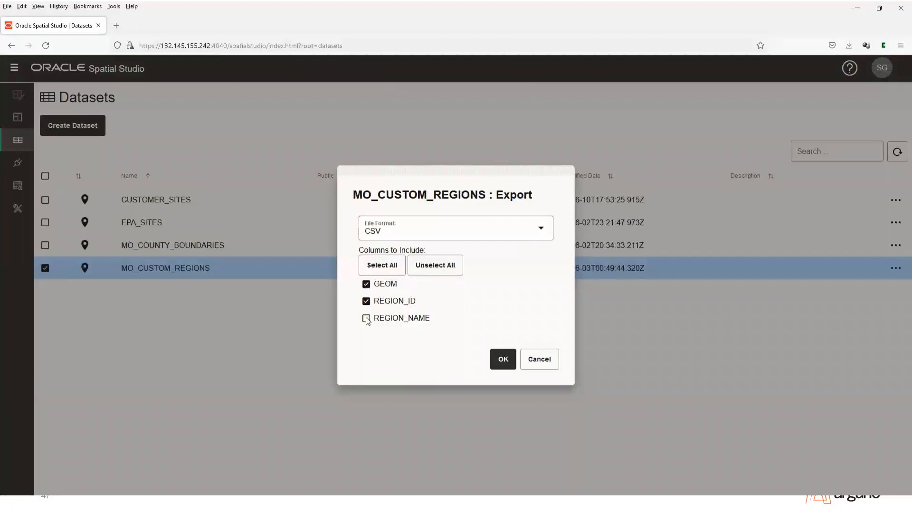
left_click(366, 319)
left_click(448, 236)
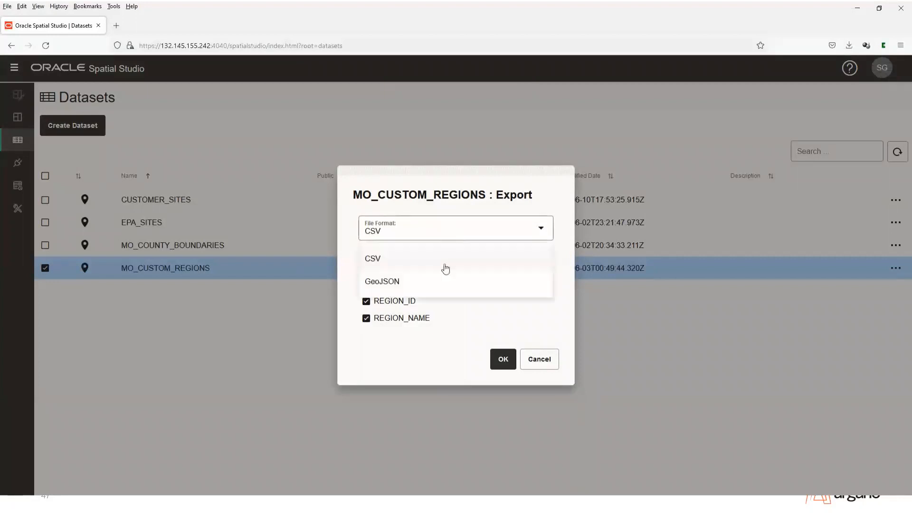
left_click(442, 279)
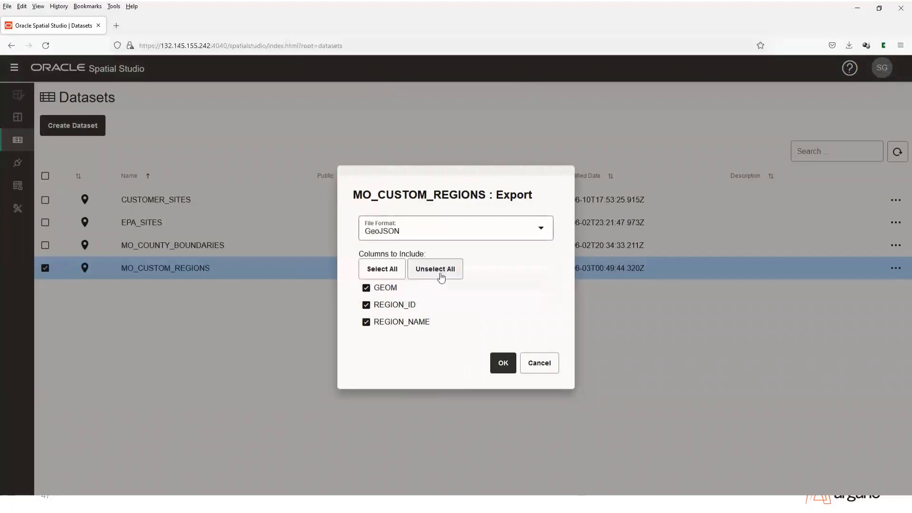
left_click(504, 363)
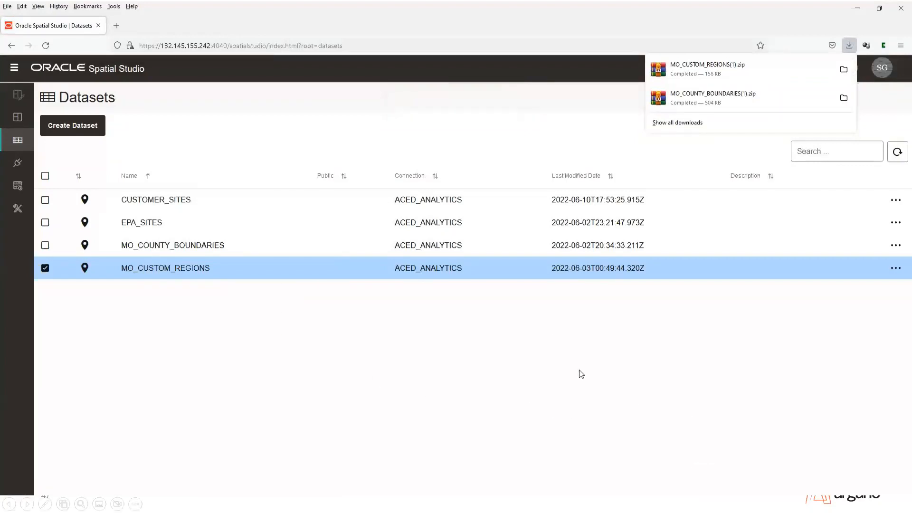
key("Right")
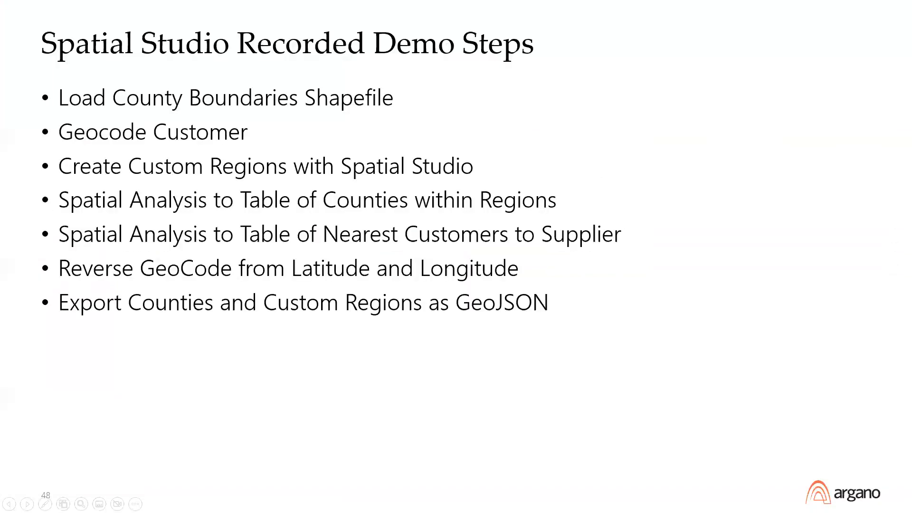
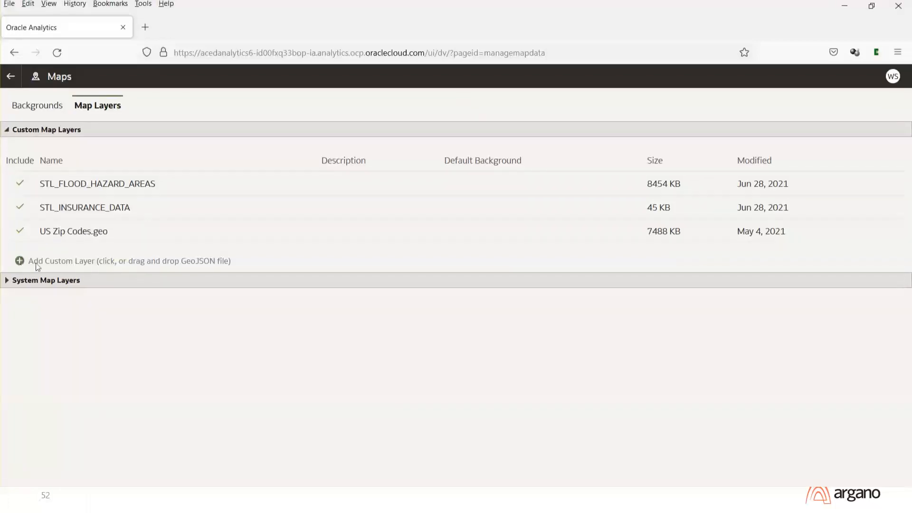
- In Oracle Analytics, add MO_CUSTOM_REGIONS.json as a custom map layer with REGION_ID and REGION_NAME as layer keys
left_click(23, 263)
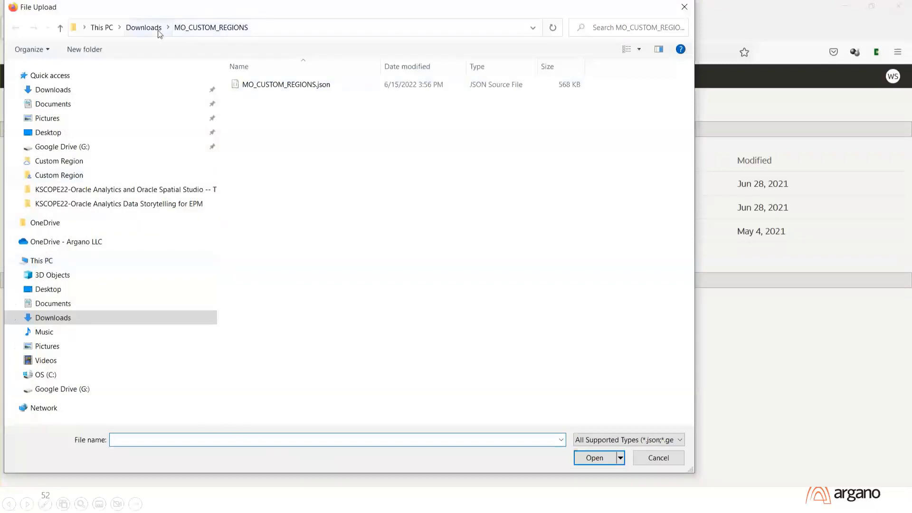
left_click(343, 91)
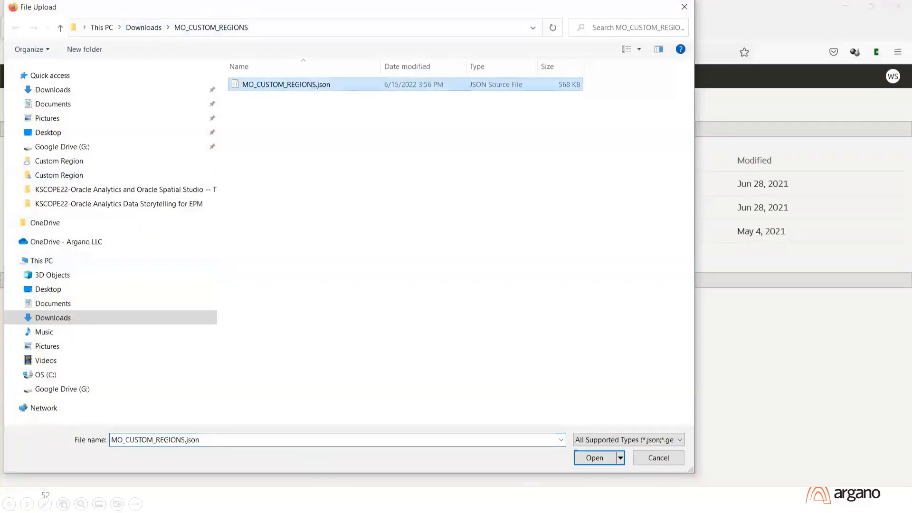
left_click(600, 456)
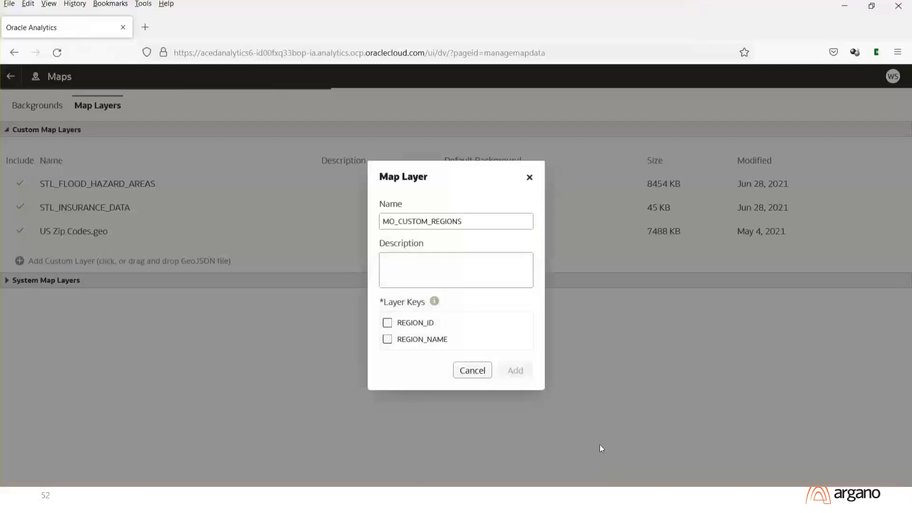
left_click(387, 323)
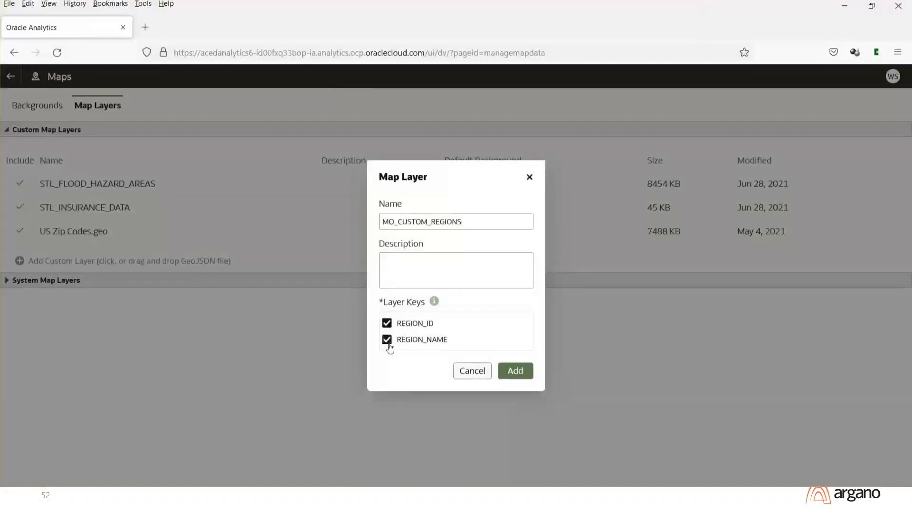
left_click(517, 372)
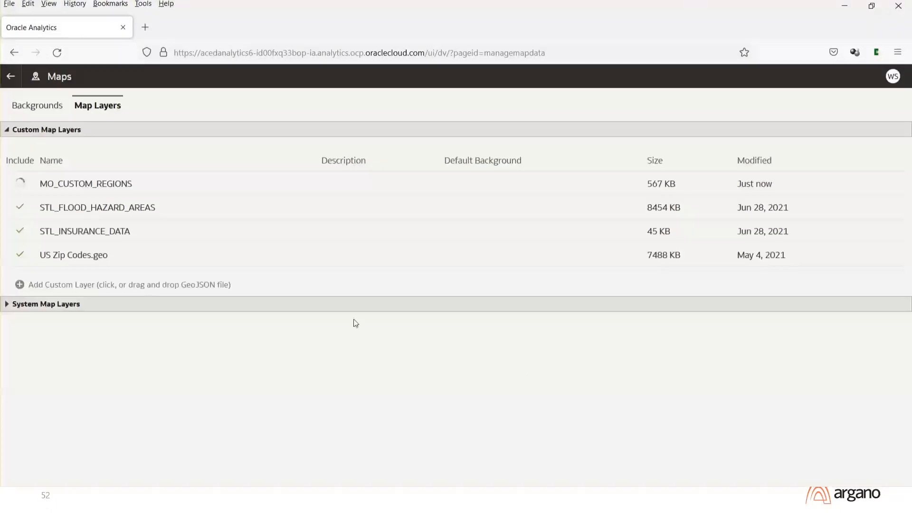
- Add MISSOURI_COUNTY_BOUNDARIES.json from its Downloads subfolder as a custom map layer with COUNTYFIPS, COUNTYNAME and NAME_UCASE as layer keys
left_click(78, 285)
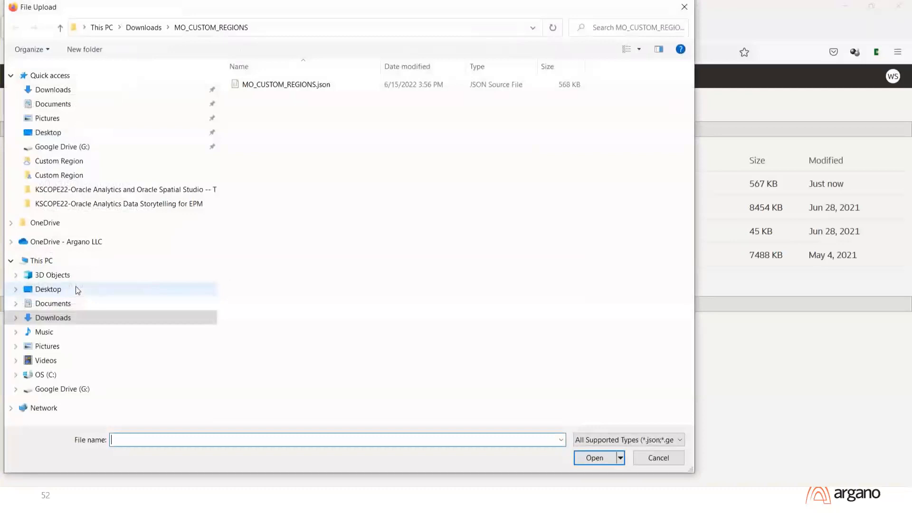
left_click(144, 28)
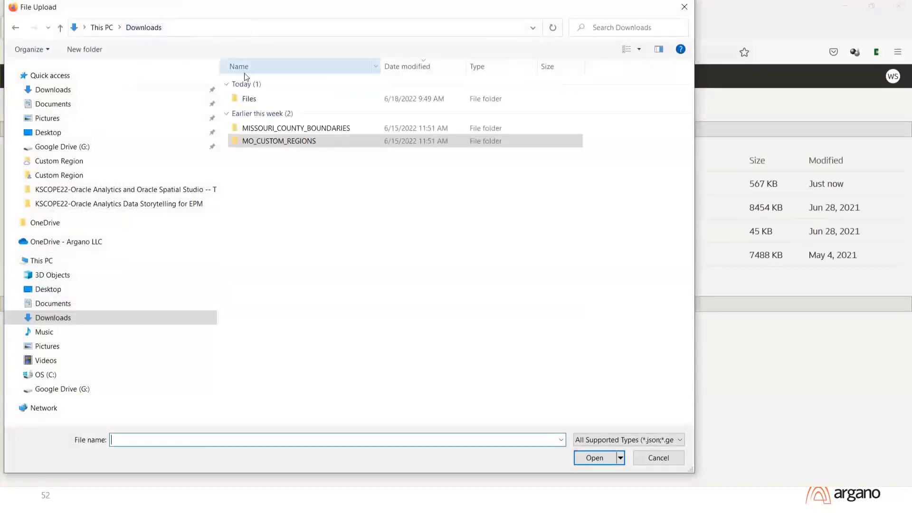
left_click(319, 132)
double_click(319, 132)
left_click(314, 86)
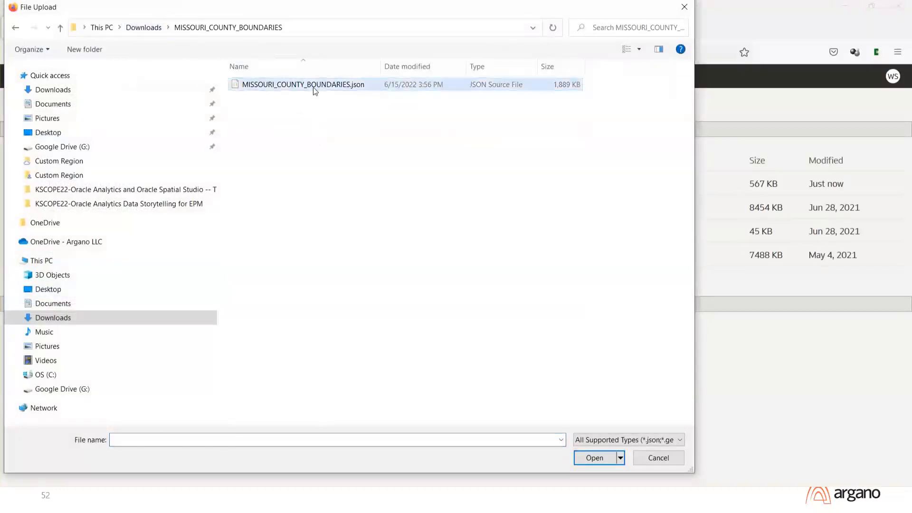
left_click(595, 457)
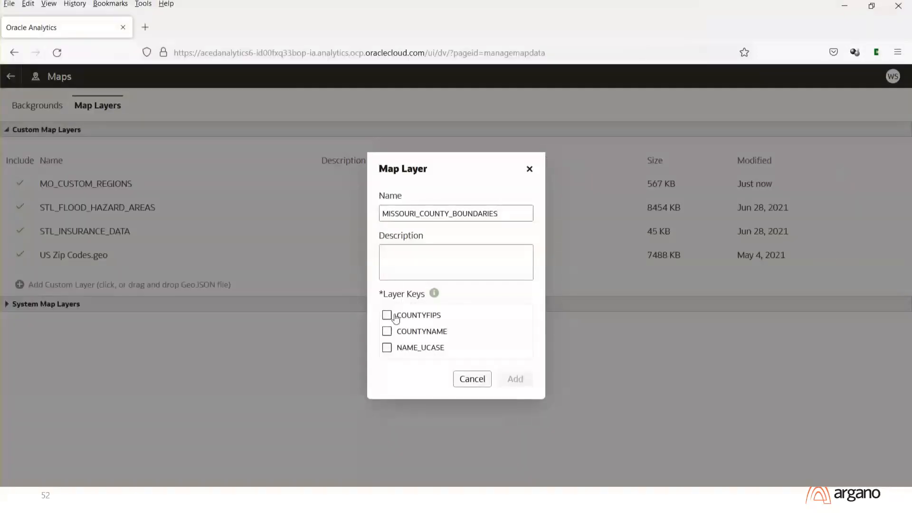
left_click(387, 316)
left_click(387, 331)
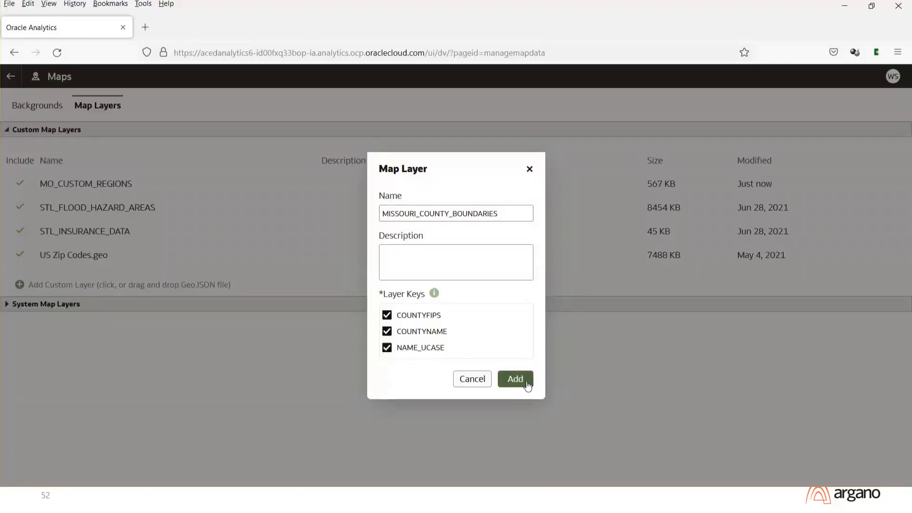
left_click(527, 386)
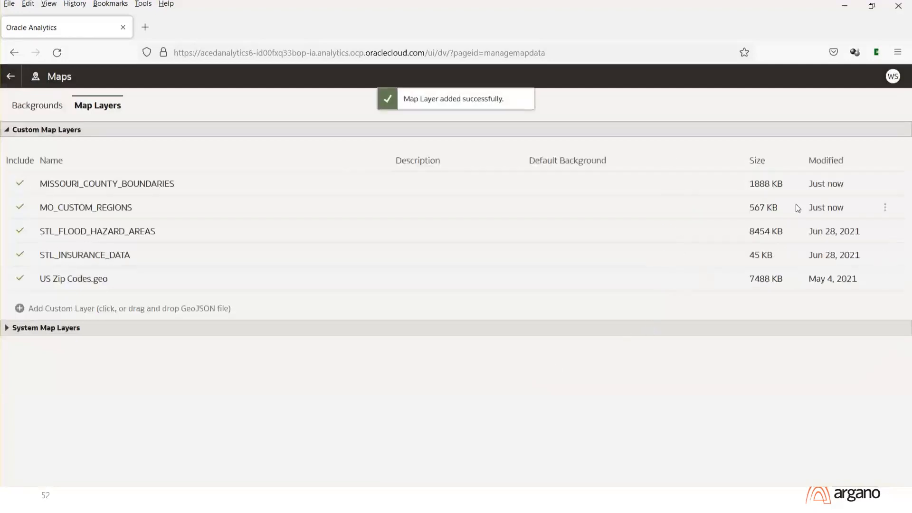
- Inspect the layer keys of the MISSOURI_COUNTY_BOUNDARIES map layer and close its settings without updating
left_click(884, 185)
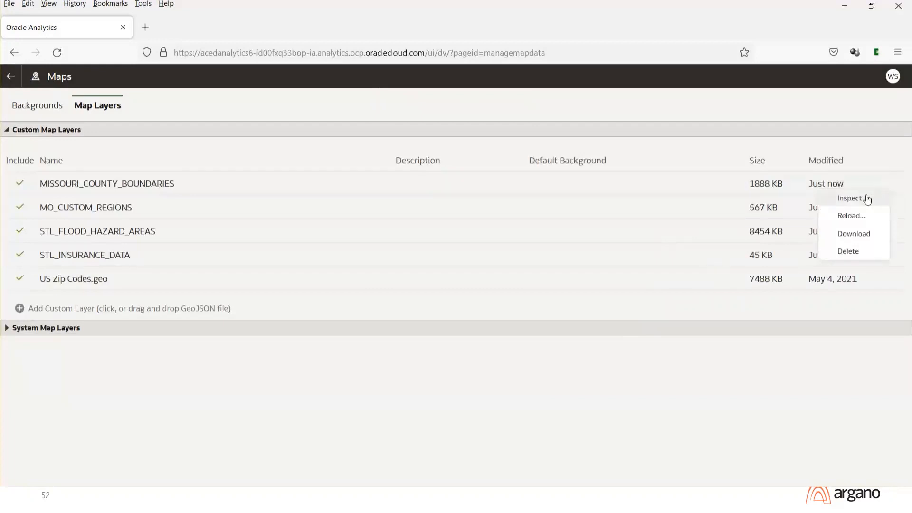
left_click(850, 198)
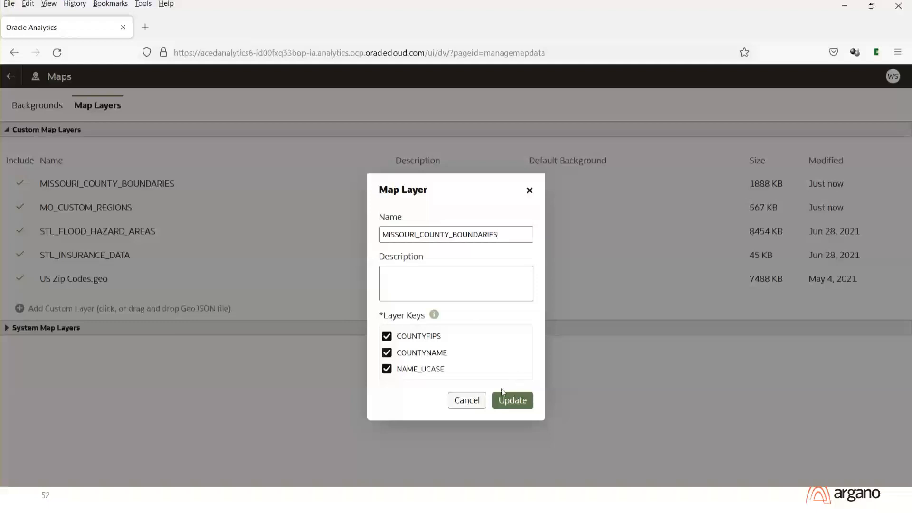
left_click(468, 402)
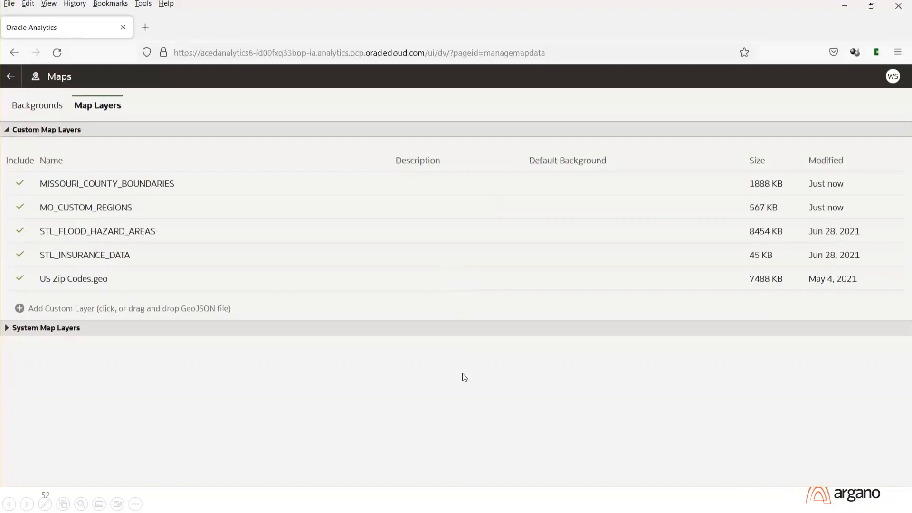
key("Right")
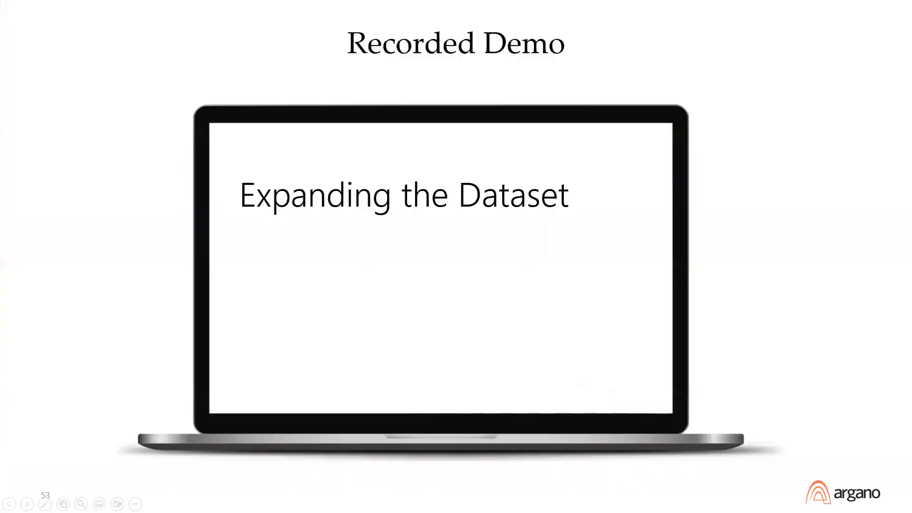
key("Right")
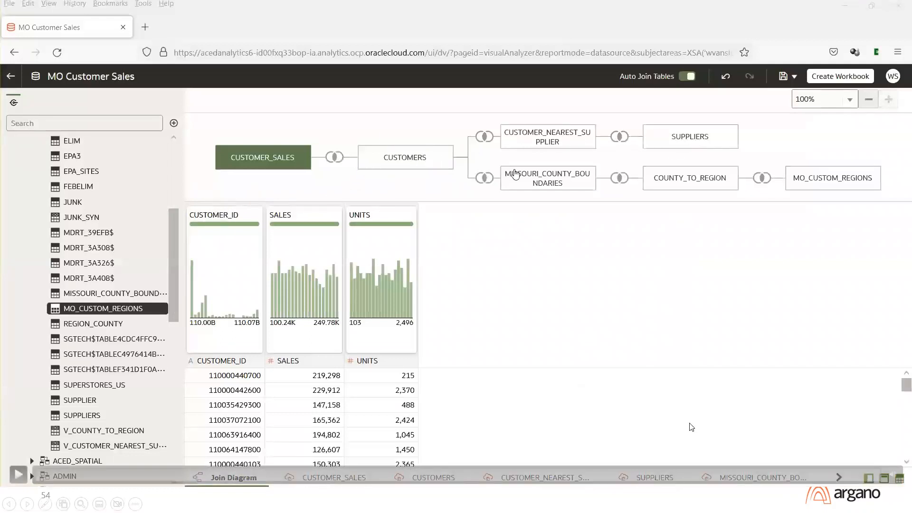
left_click(19, 473)
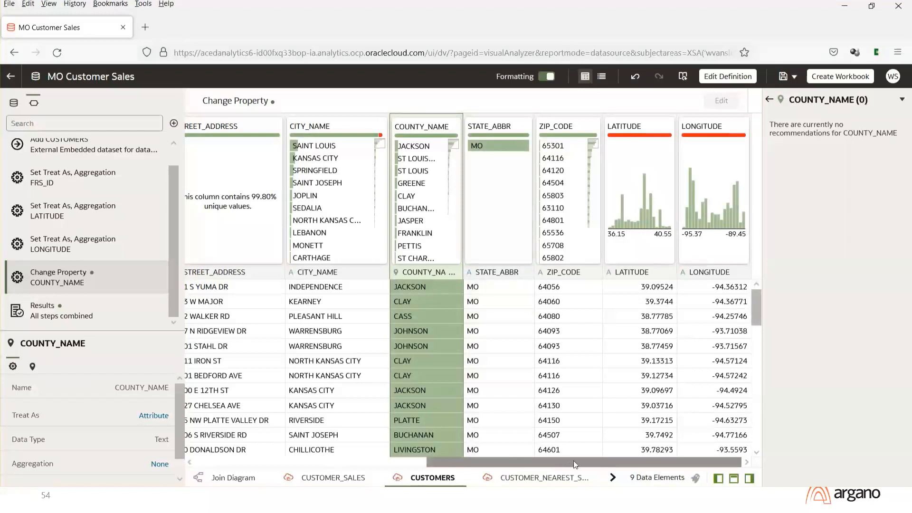
- Display the CUSTOMER_NEAREST_SUPPLIER table of the MO Customer Sales dataset
left_click(539, 480)
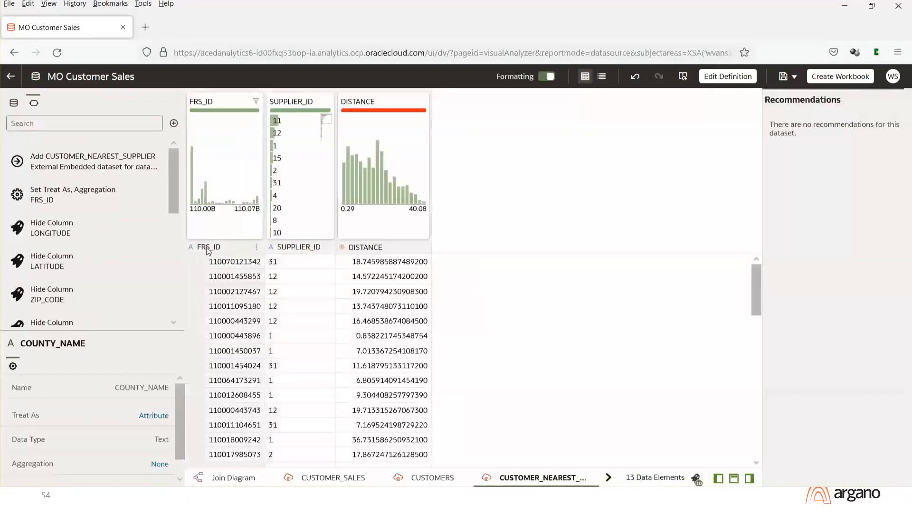
- Set the aggregation of the DISTANCE column in CUSTOMER_NEAREST_SUPPLIER to Average
left_click_drag(177, 201, 175, 311)
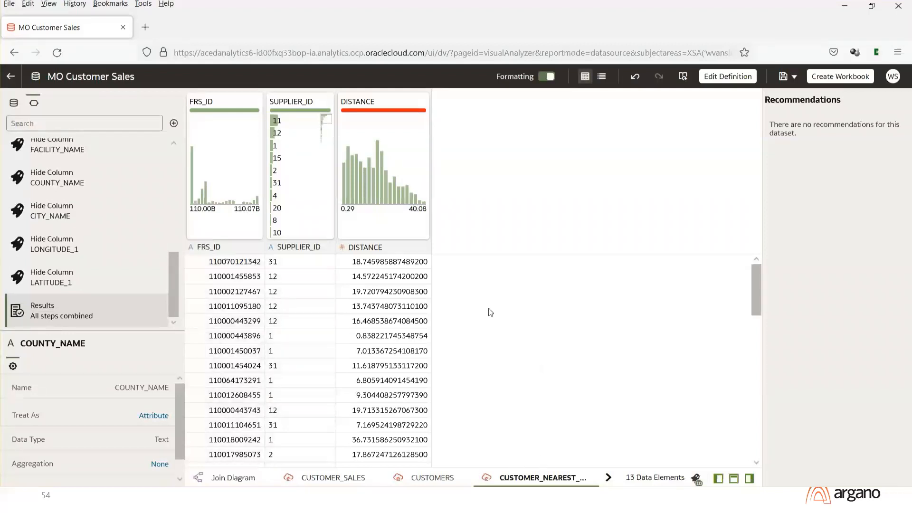
left_click(411, 245)
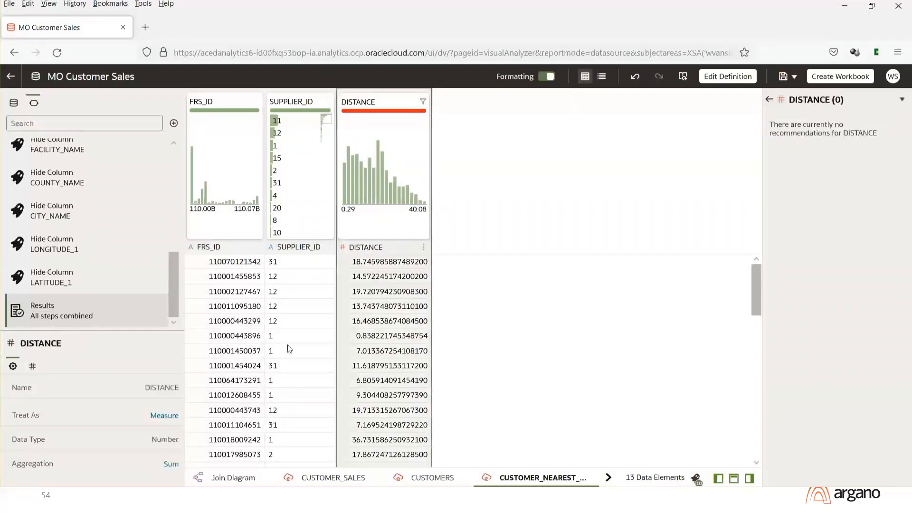
left_click(171, 464)
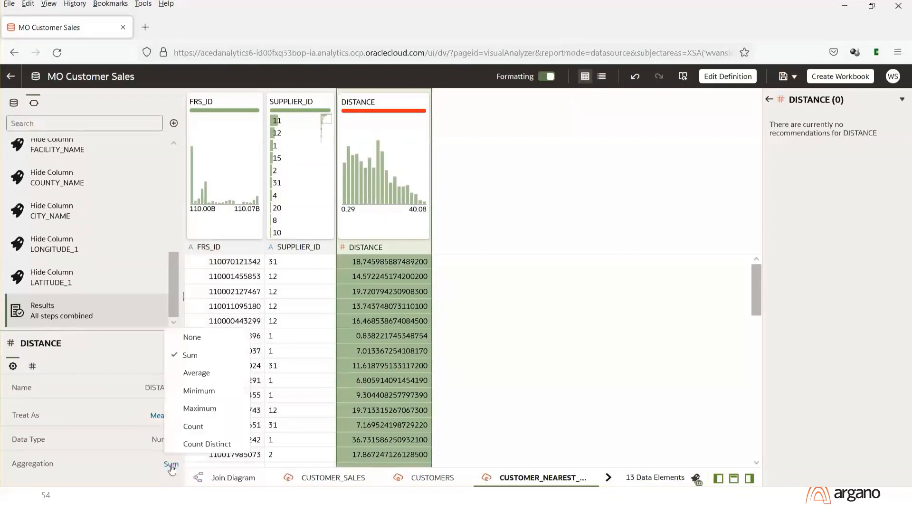
left_click(206, 379)
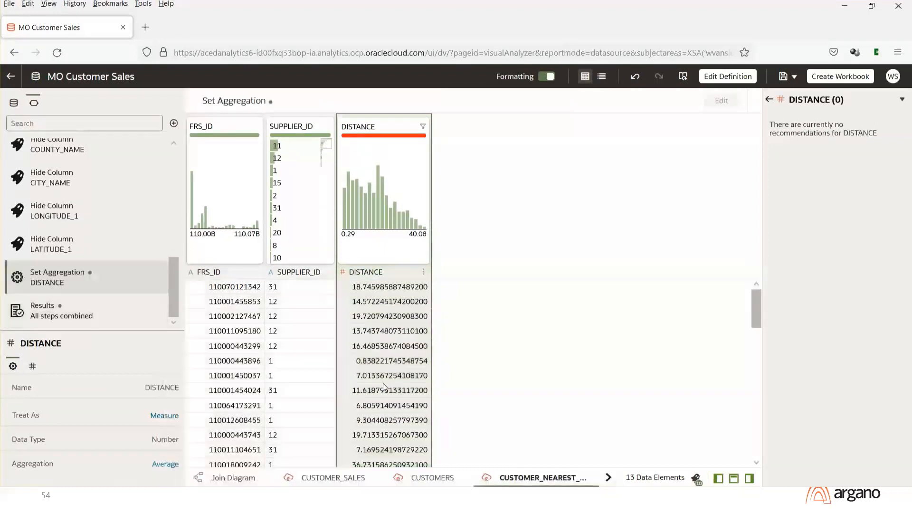
- Assign the MISSOURI COUNTY BOUNDARIES map layer to the COUNTY column of the SUPPLIERS table in its location details
left_click(609, 478)
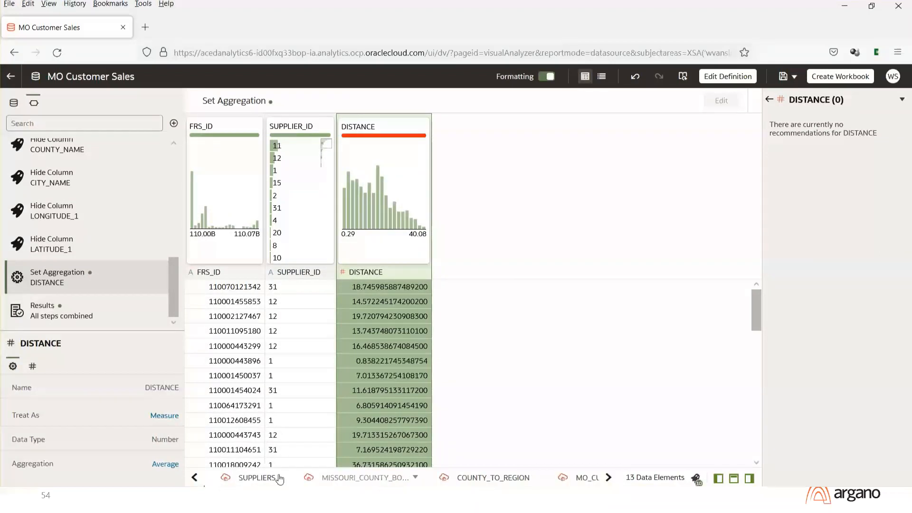
left_click(255, 478)
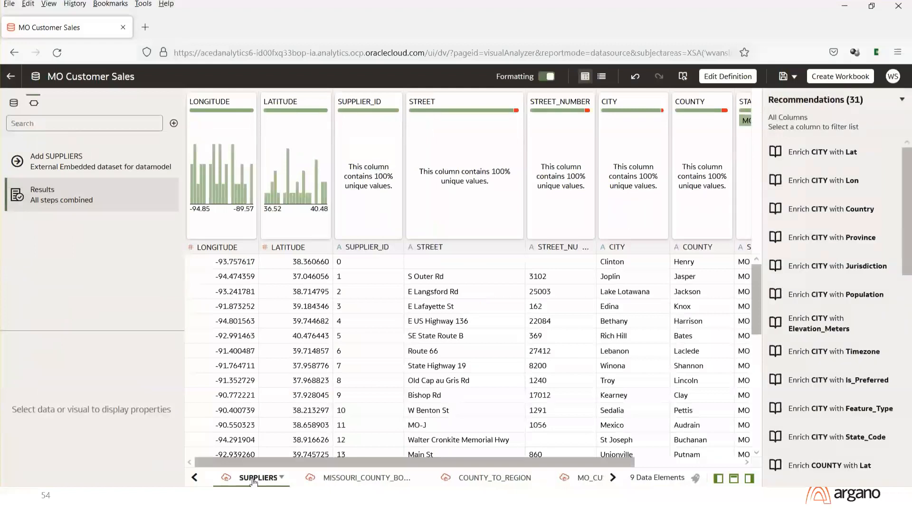
left_click_drag(529, 461, 671, 457)
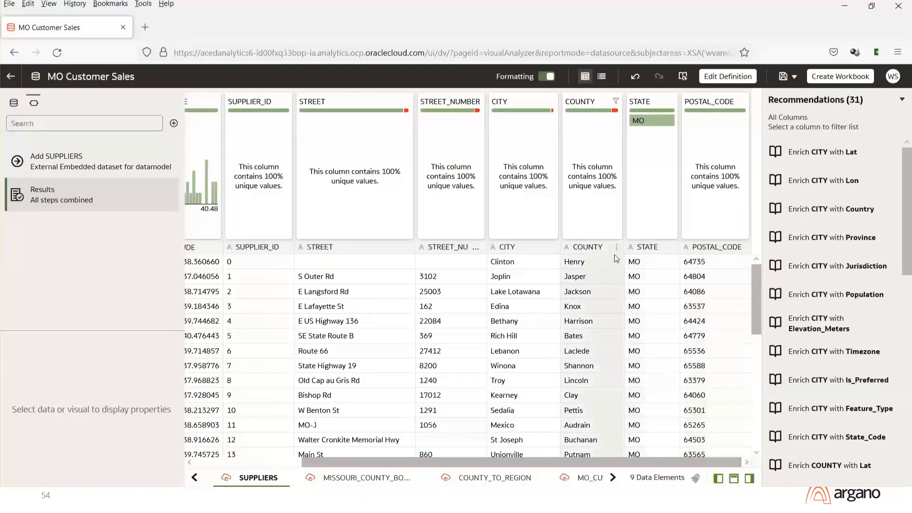
left_click(617, 248)
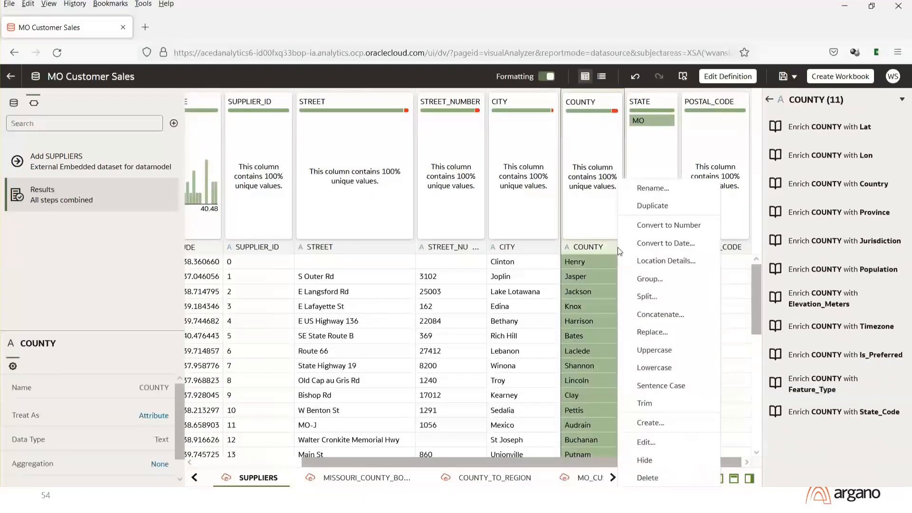
left_click(644, 262)
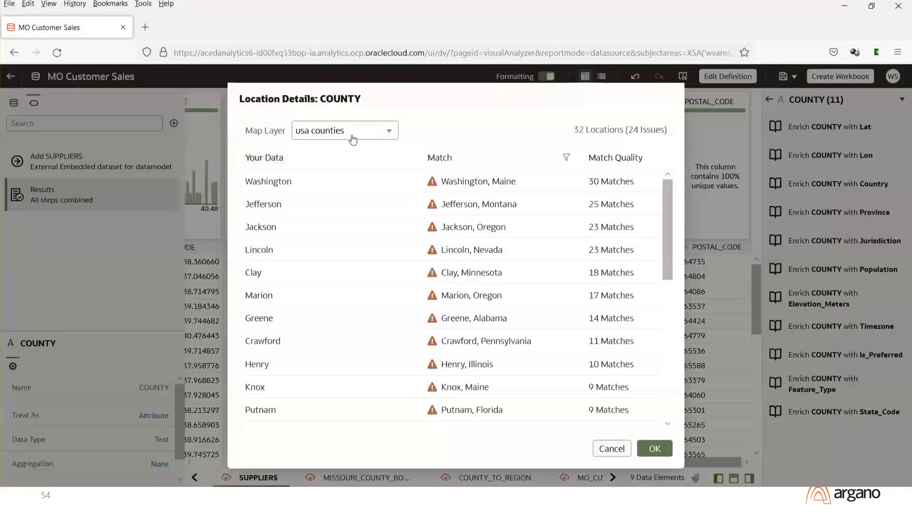
left_click(354, 137)
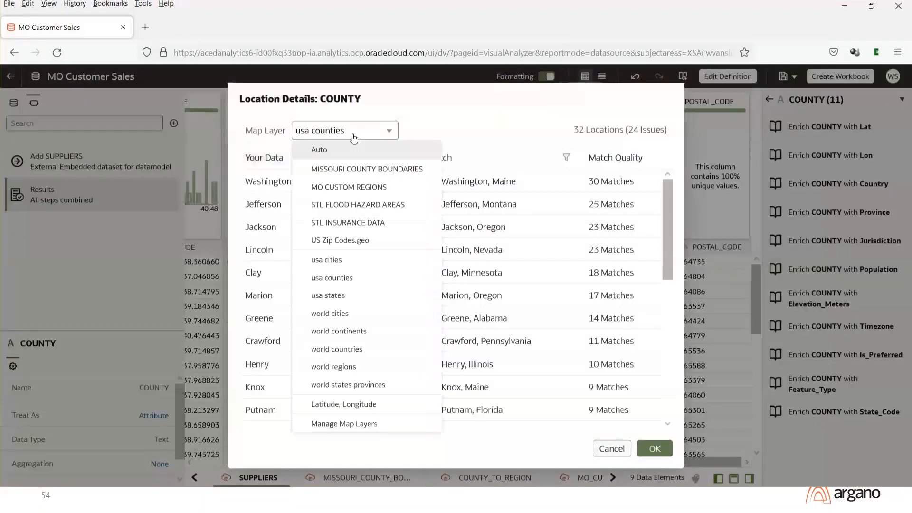
left_click(405, 177)
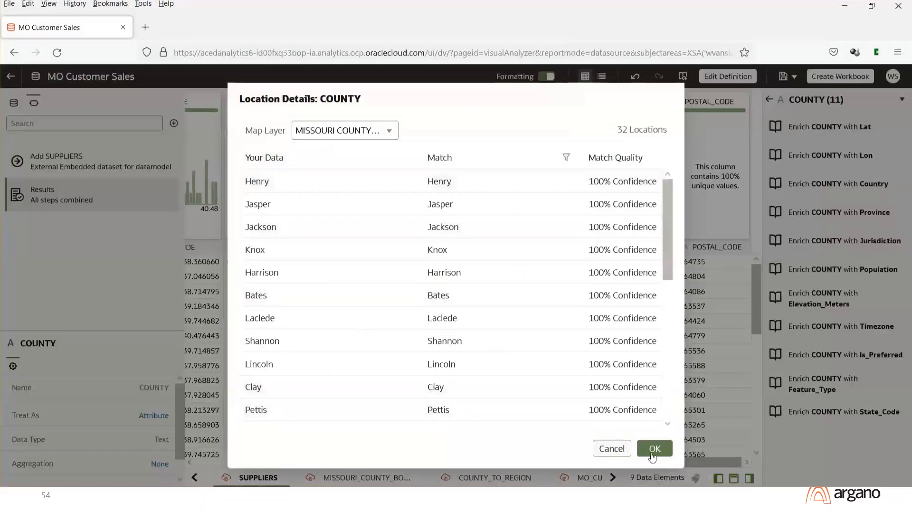
left_click(655, 449)
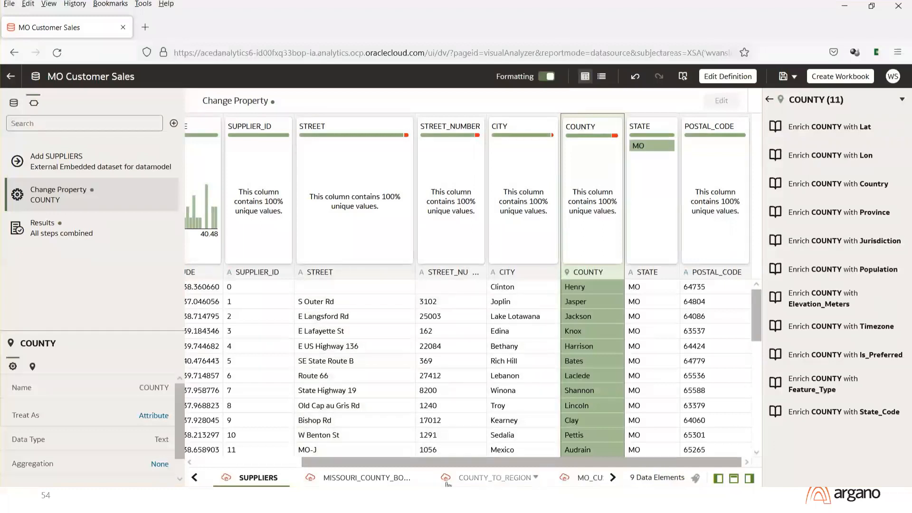
- Review the preparation steps of COUNTY_TO_REGION and assign the MO CUSTOM REGIONS map layer to REGION_NAME in the MO_CUSTOM_REGIONS table
left_click(483, 479)
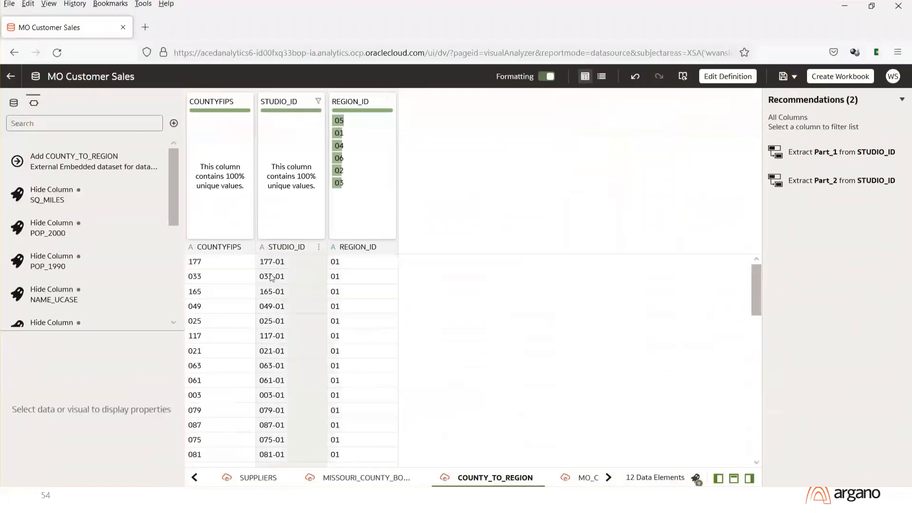
scroll(174, 190, "down", 1)
left_click_drag(173, 193, 180, 287)
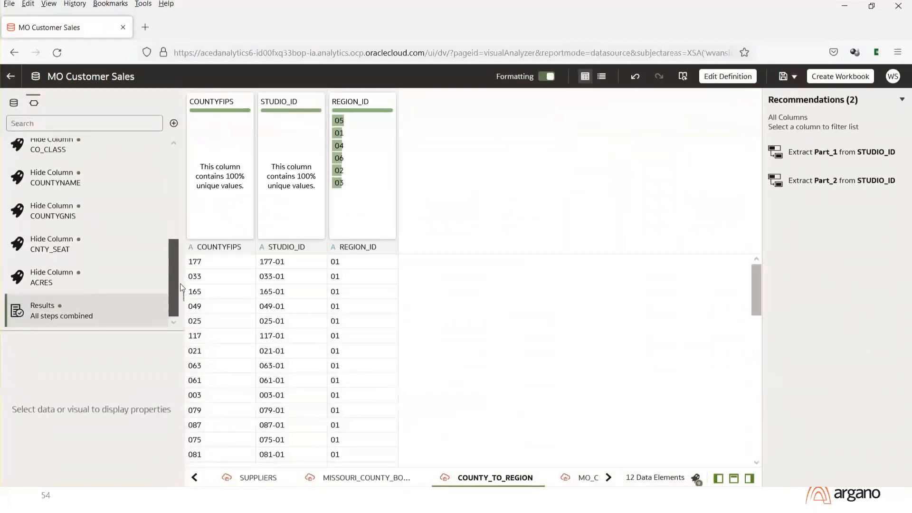
left_click(608, 478)
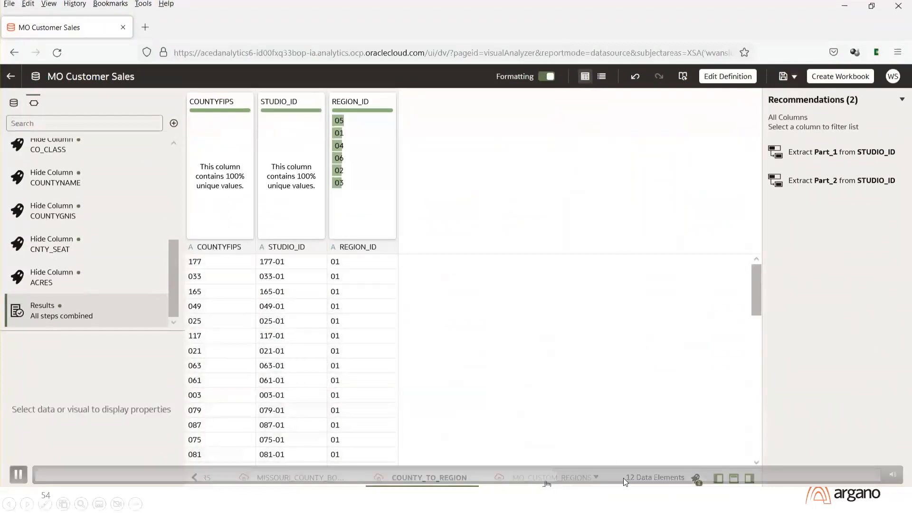
left_click(547, 478)
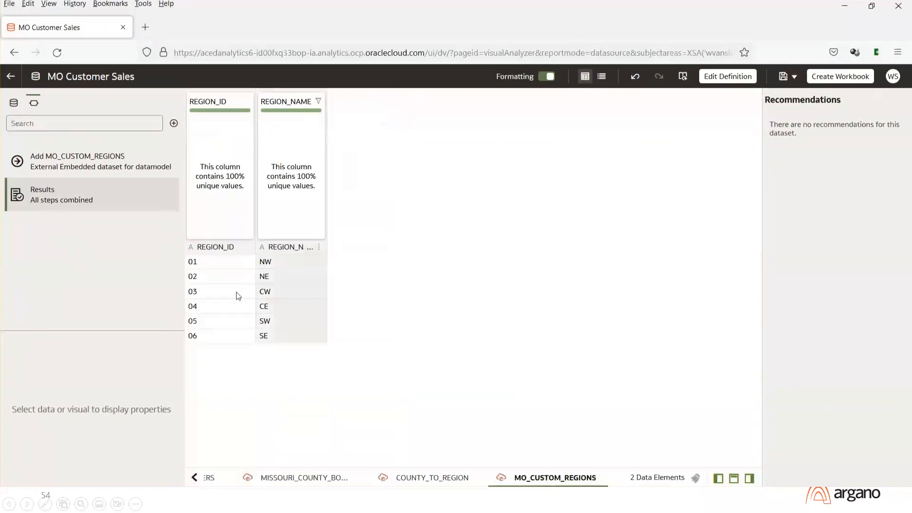
left_click(318, 248)
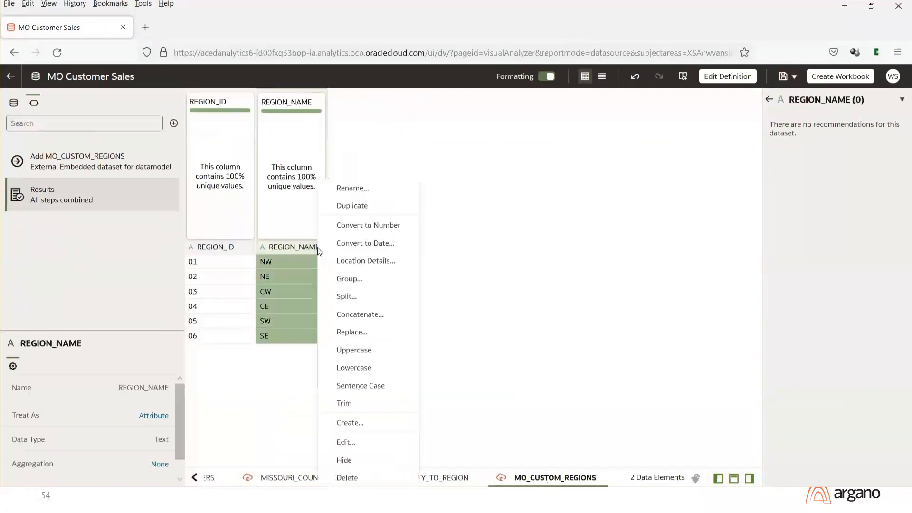
left_click(354, 264)
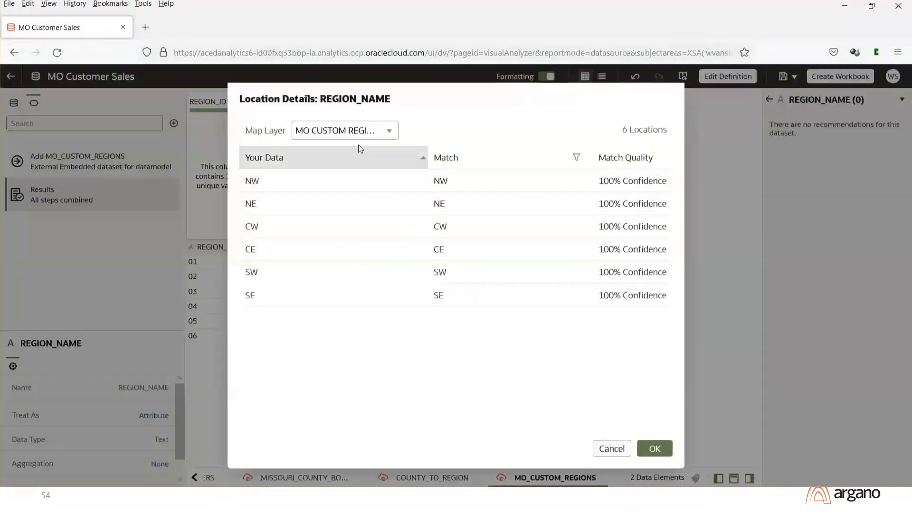
left_click(669, 456)
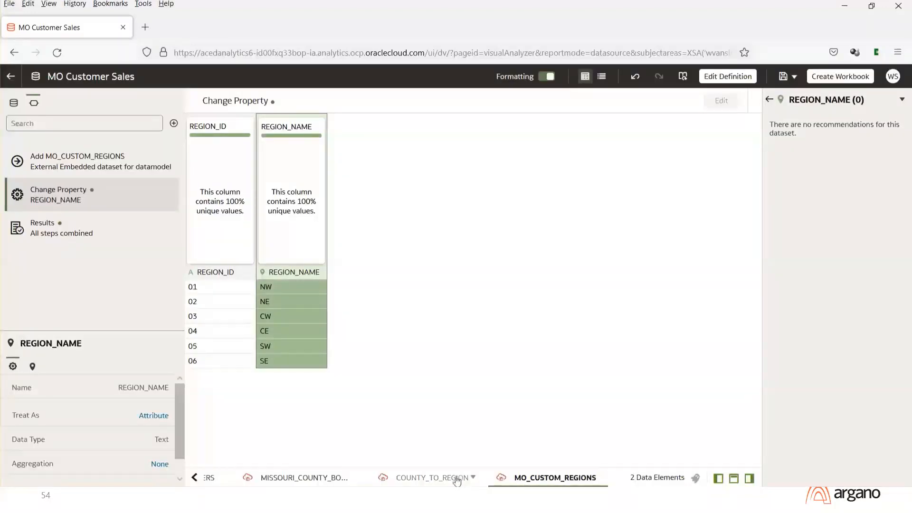
- Look through the columns of the COUNTY_TO_REGION and MISSOURI_COUNTY_BOUNDARIES tables
left_click(438, 479)
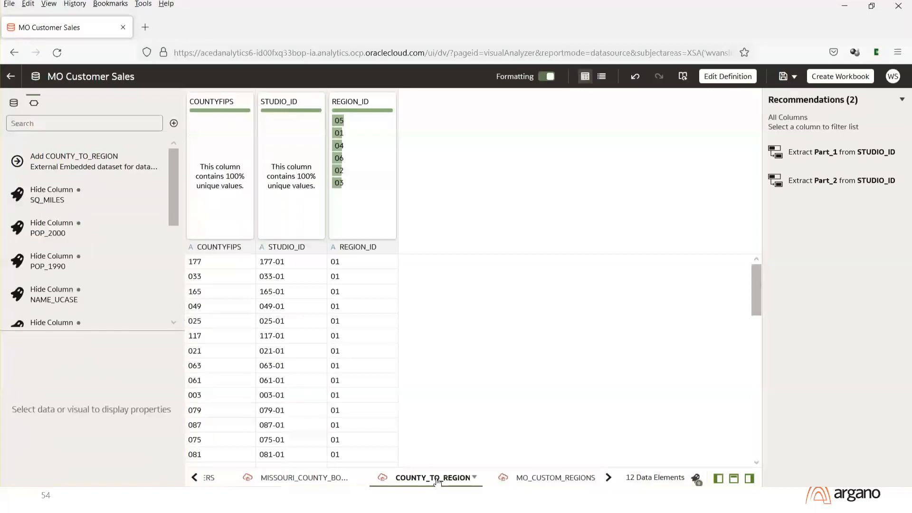
left_click(321, 481)
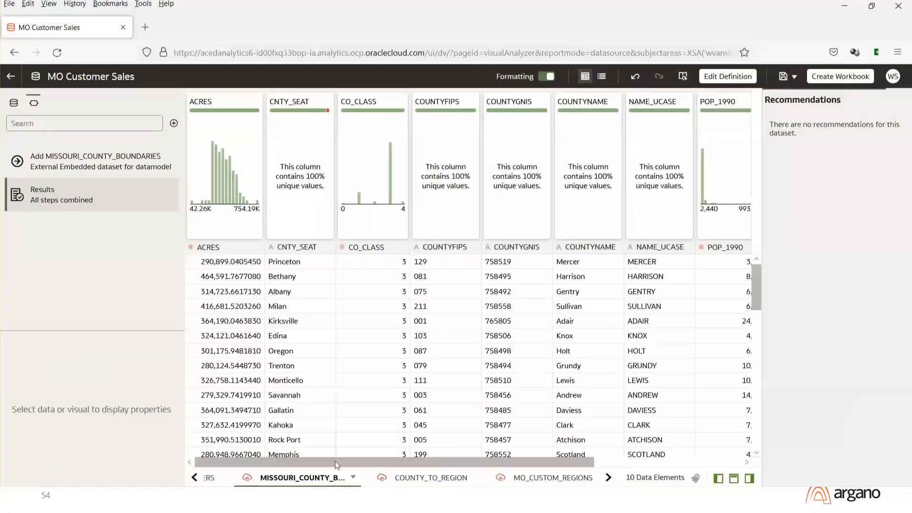
left_click_drag(531, 463, 600, 465)
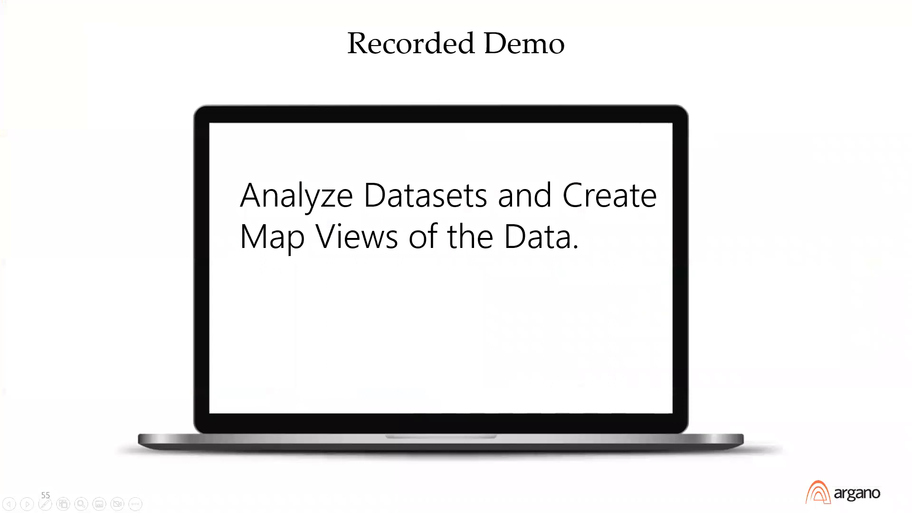
- End the slide show and switch to Firefox to view Canvas 1 of the MO Customer Sales by County workbook
key("Right")
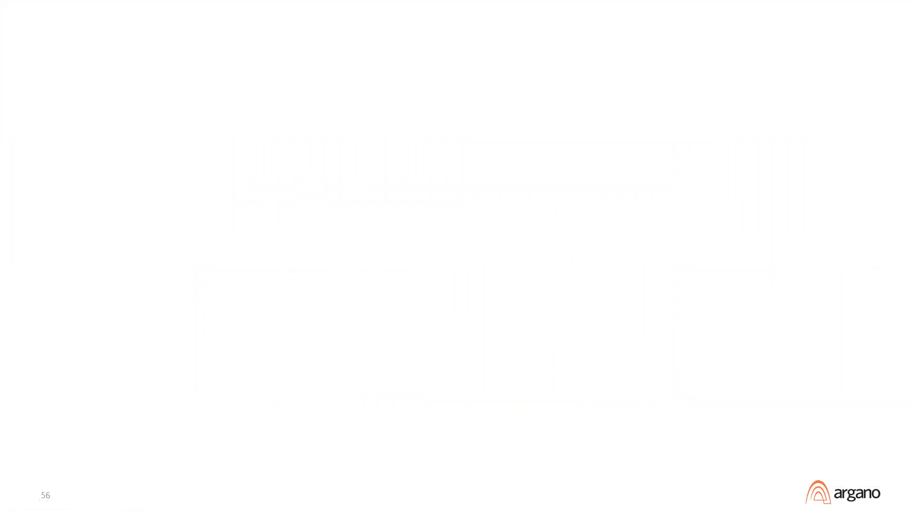
key("Escape")
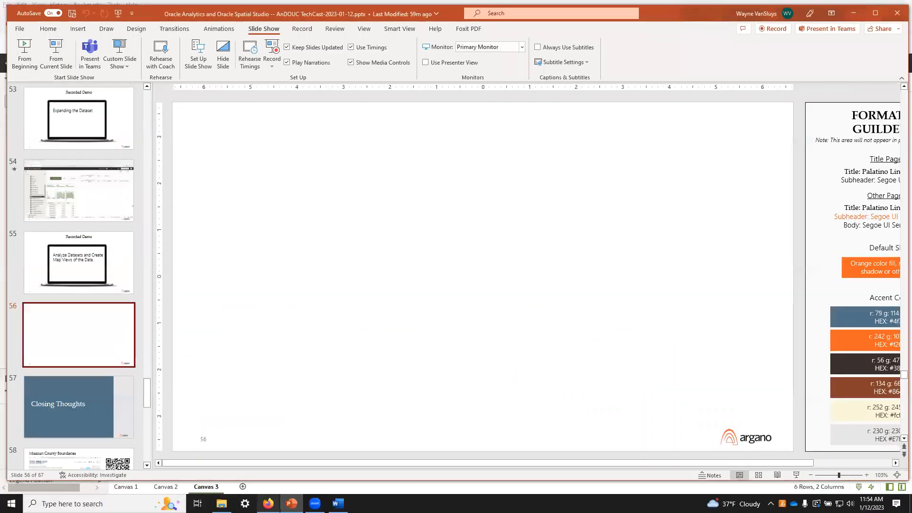
left_click(269, 503)
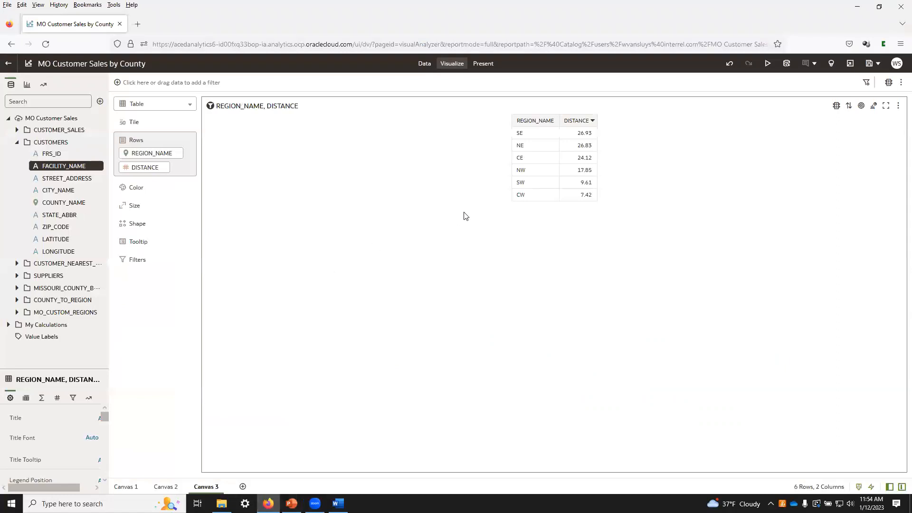
left_click(128, 486)
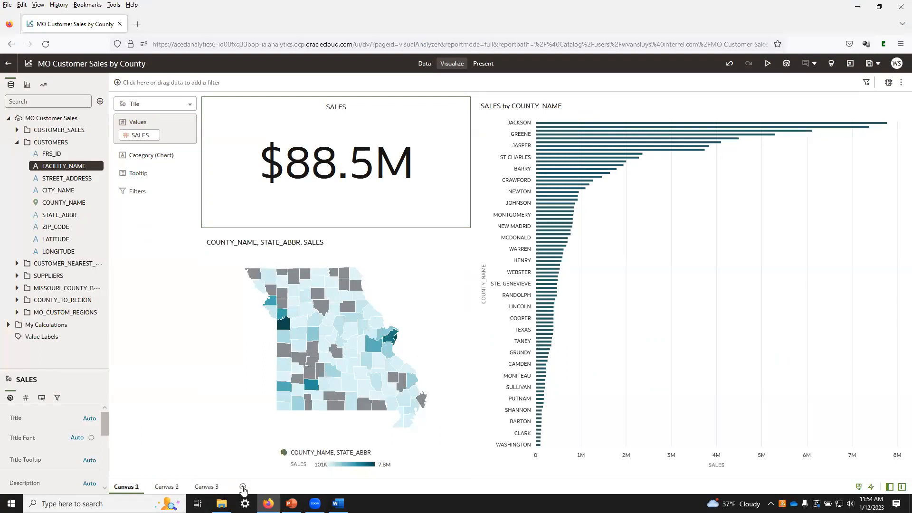
- Add a new canvas and build a table on it from SUPPLIER_ID and COUNTY of the SUPPLIERS table
left_click(243, 487)
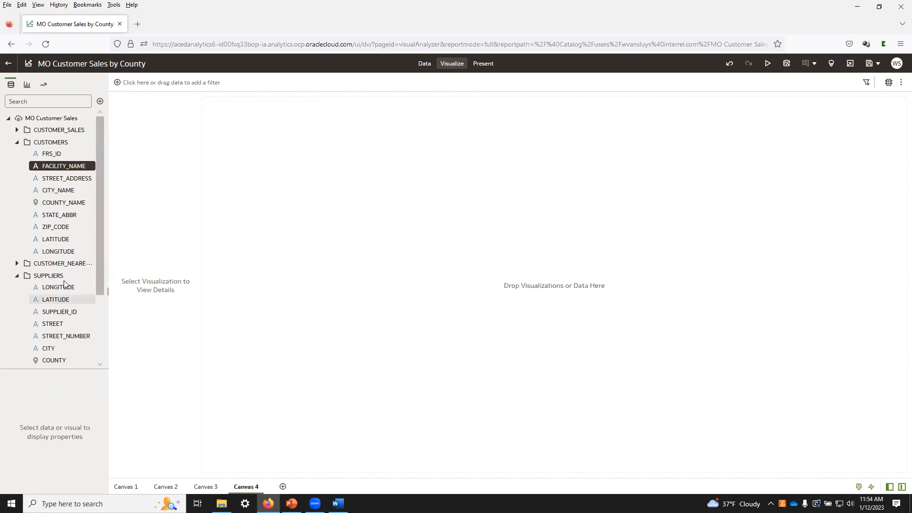
scroll(61, 348, "down", 3)
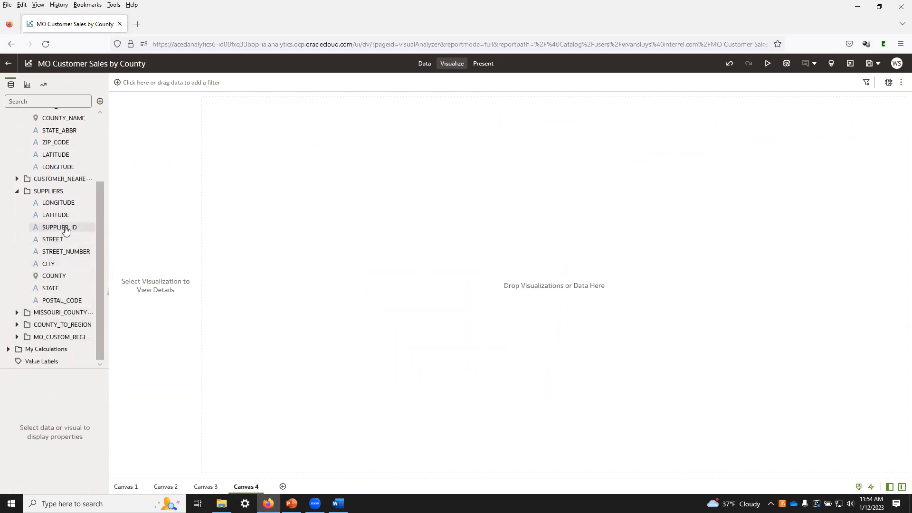
left_click(60, 227)
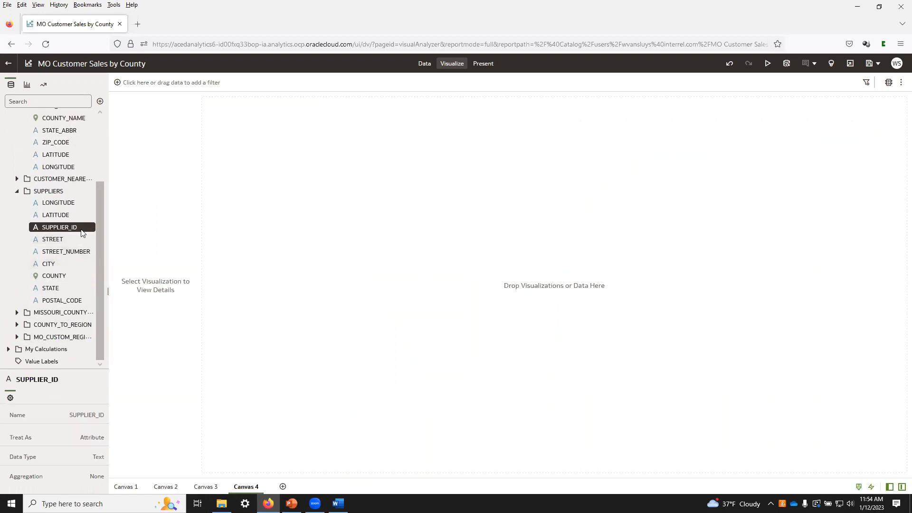
left_click_drag(81, 232, 278, 224)
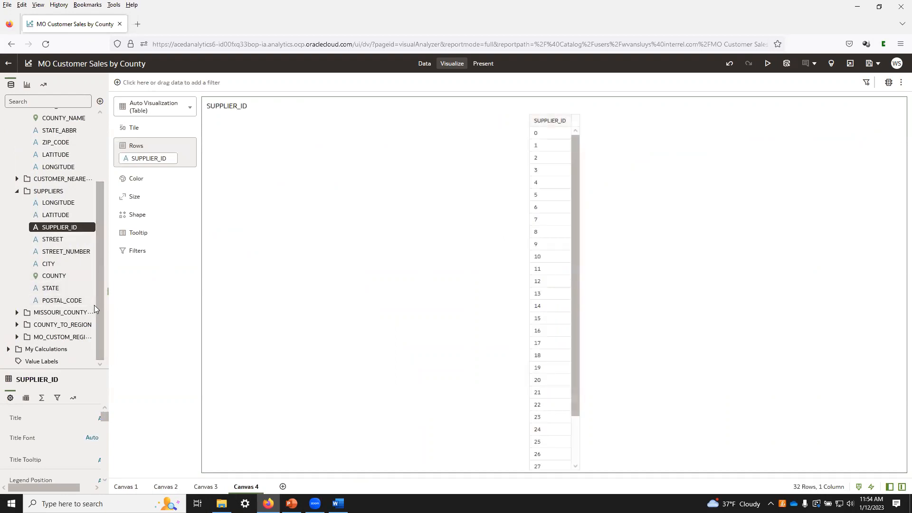
left_click_drag(67, 281, 216, 245)
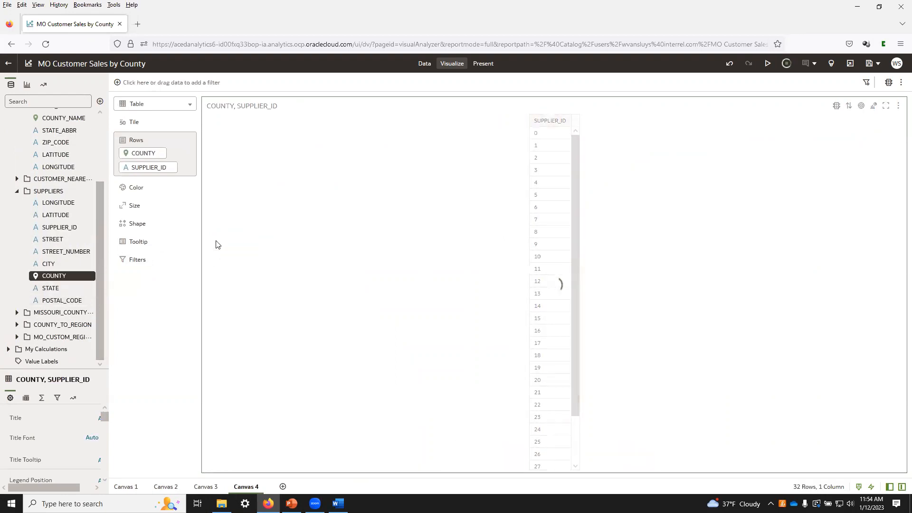
- Change the table to a Map visualization with COUNTY as the location category and SUPPLIER_ID as the color
left_click(180, 106)
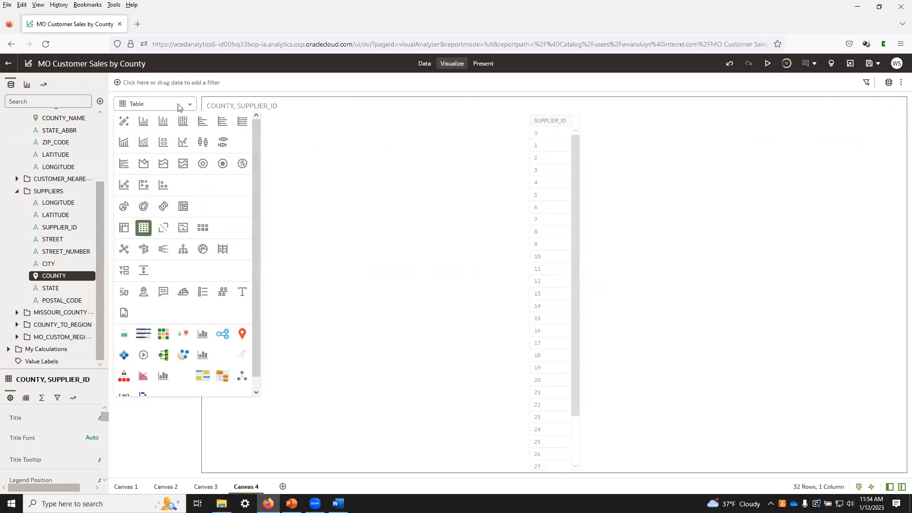
left_click(143, 292)
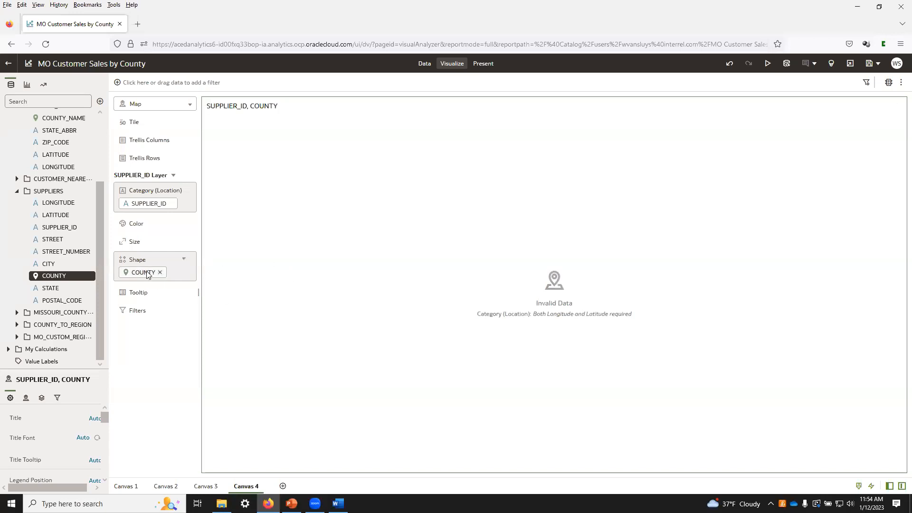
right_click(147, 275)
left_click_drag(141, 276, 158, 209)
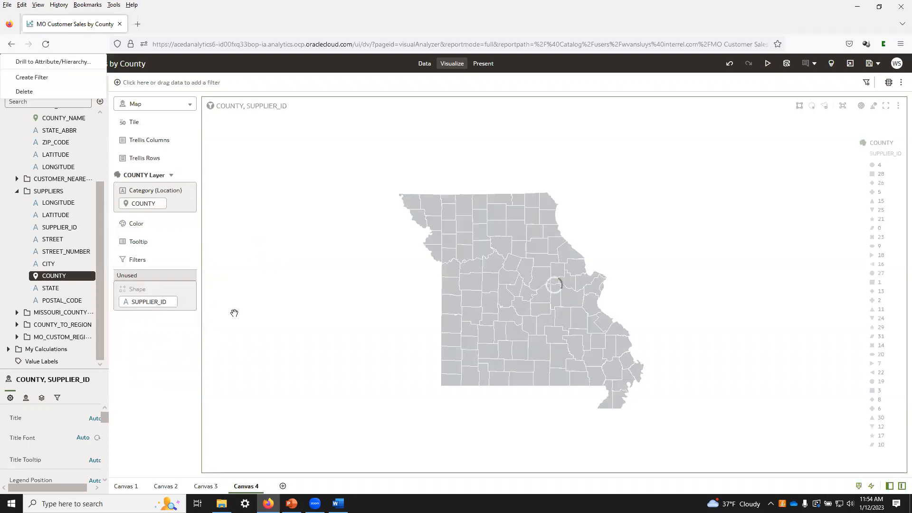
left_click_drag(141, 302, 150, 227)
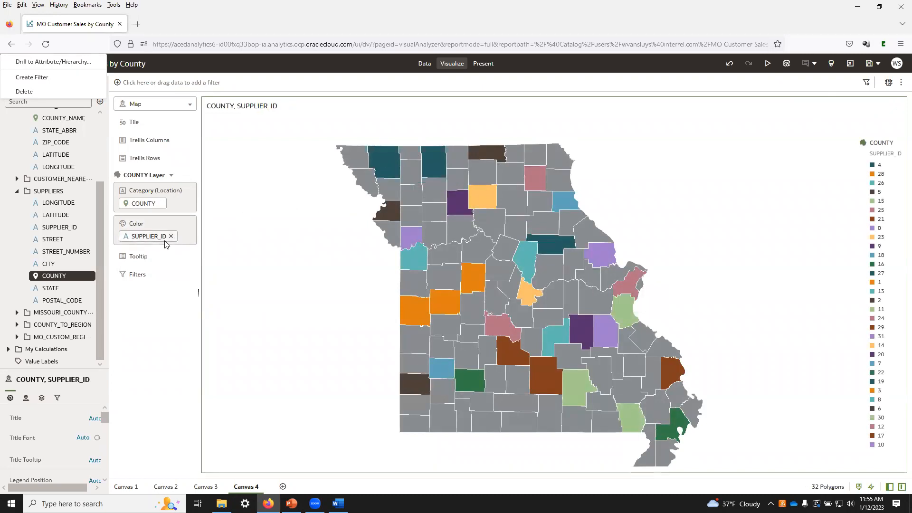
- Replace COUNTY in the map's location category with LONGITUDE and LATITUDE from the SUPPLIERS table
left_click(161, 204)
left_click(74, 203)
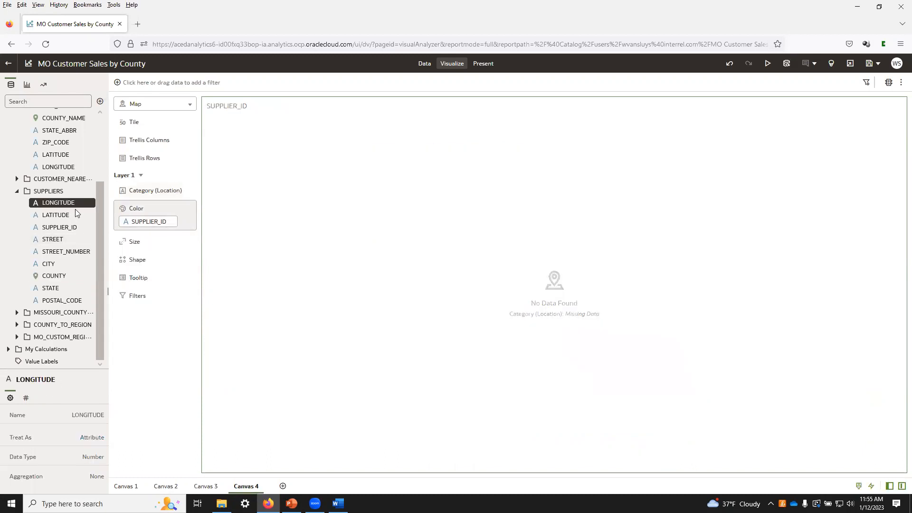
left_click(75, 214)
left_click(79, 203, "ctrl")
left_click_drag(91, 202, 166, 188)
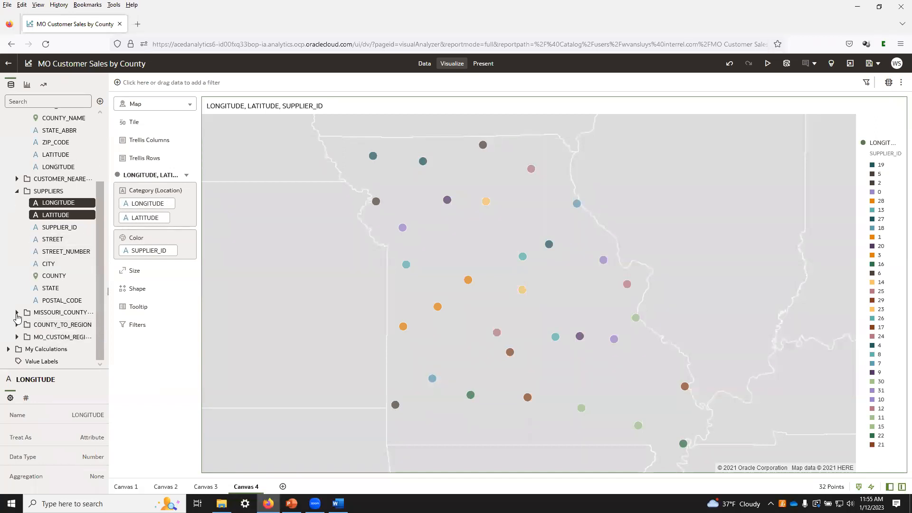
- Add a second map layer with COUNTYFIPS from the MISSOURI_COUNTY_BOUNDARIES table as its location category
left_click(75, 314)
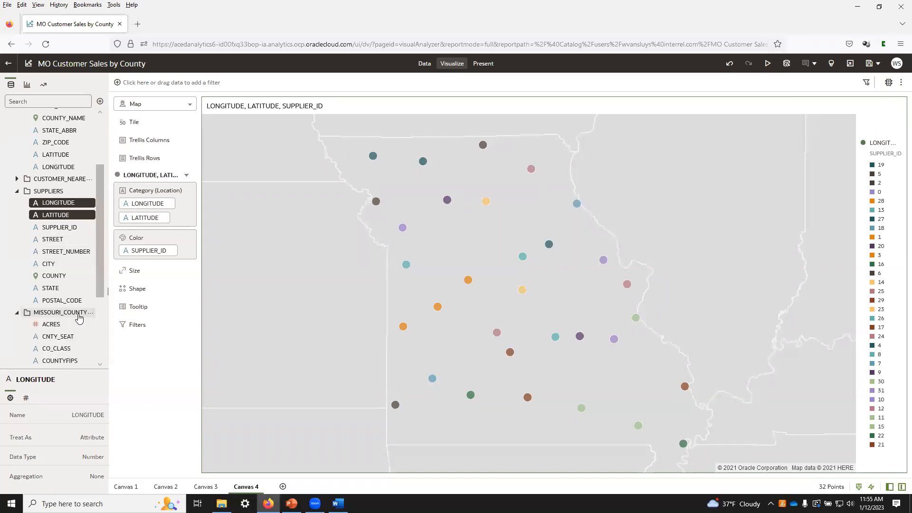
scroll(78, 323, "down", 5)
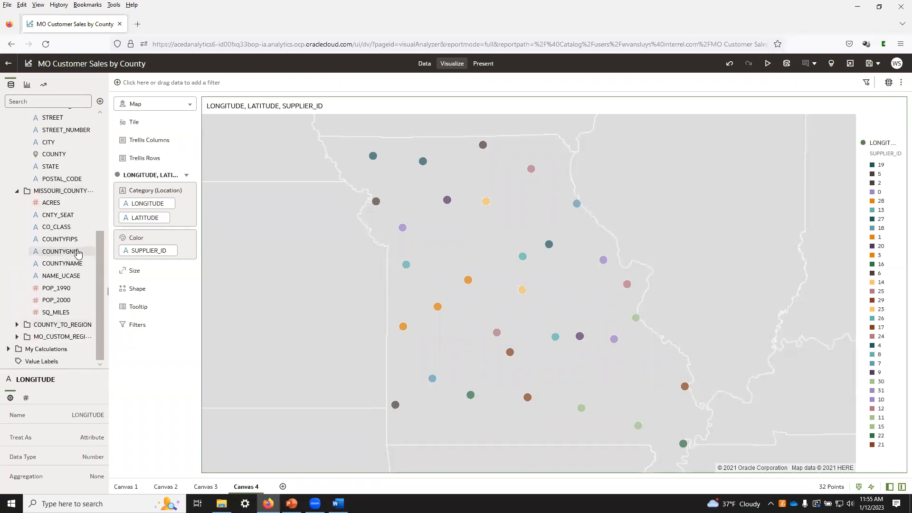
mouse_move(81, 263)
left_mouse_down()
mouse_move(148, 248)
mouse_move(123, 265)
mouse_move(68, 270)
left_mouse_up()
left_click(188, 175)
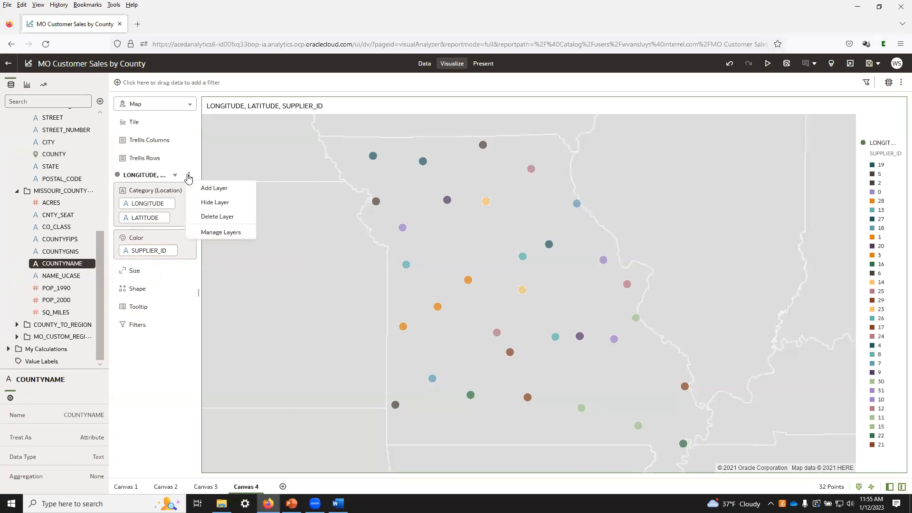
left_click(216, 189)
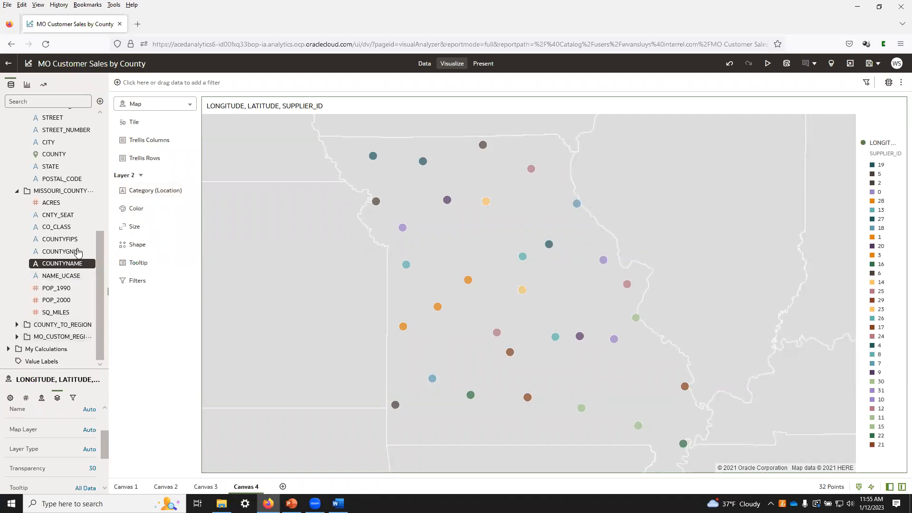
left_click(81, 266)
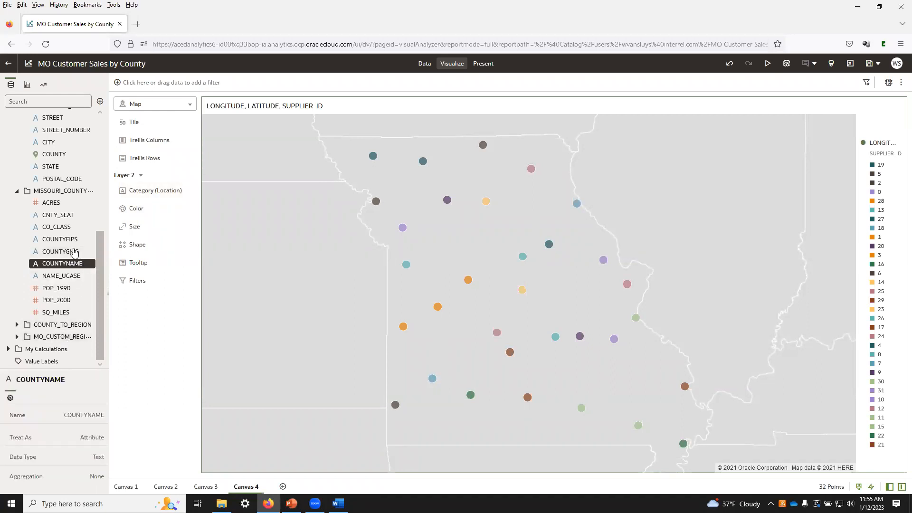
left_click(78, 241)
left_click_drag(78, 241, 156, 193)
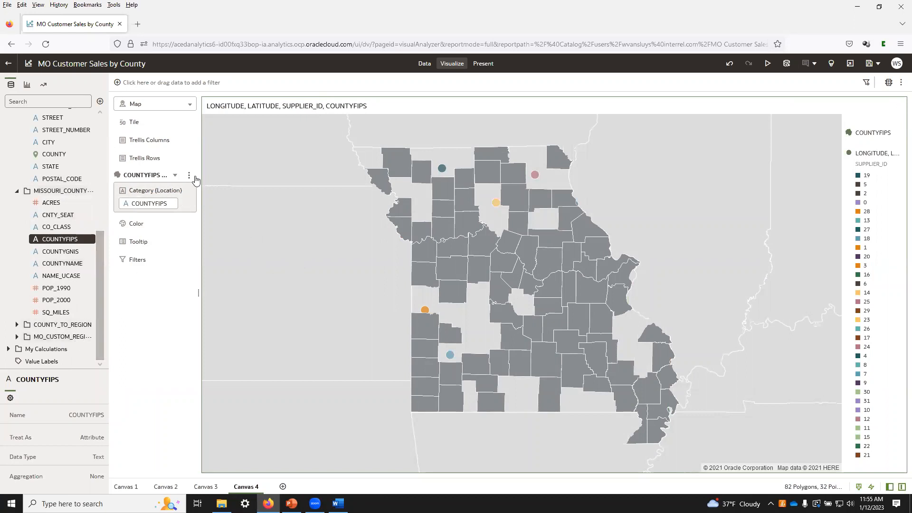
- Send the COUNTYFIPS layer to the back of the map and check the list of layers
left_click(189, 176)
mouse_move(241, 203)
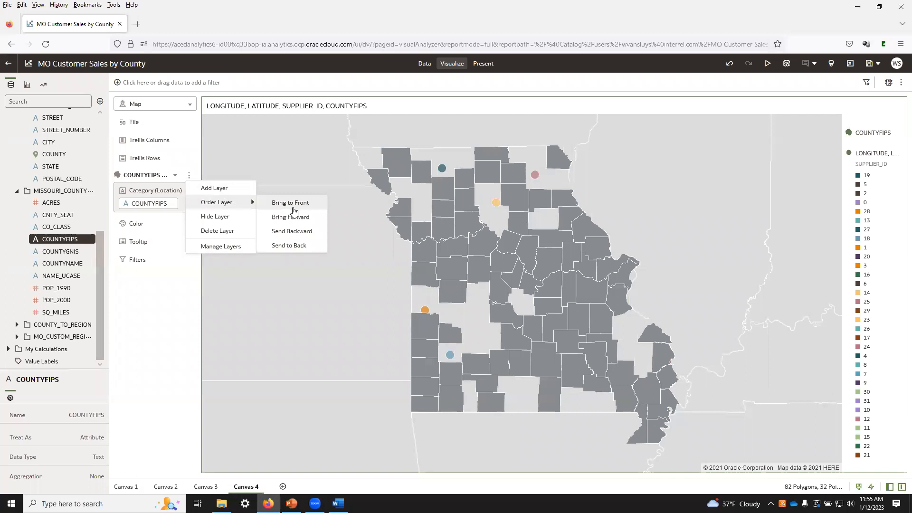
left_click(304, 245)
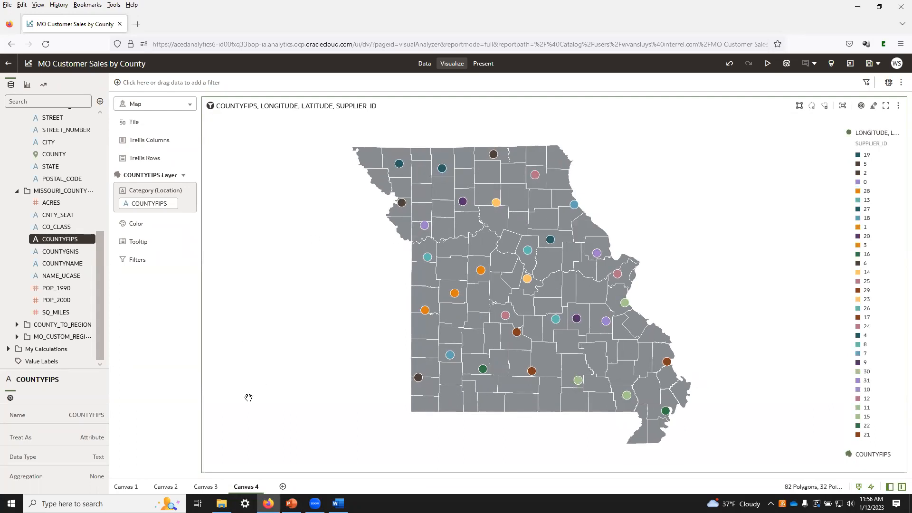
left_click(175, 176)
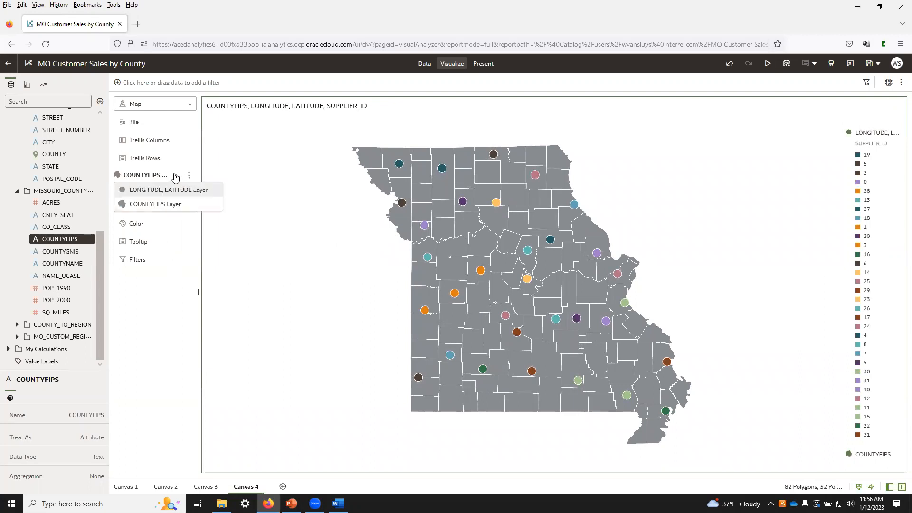
left_click(175, 176)
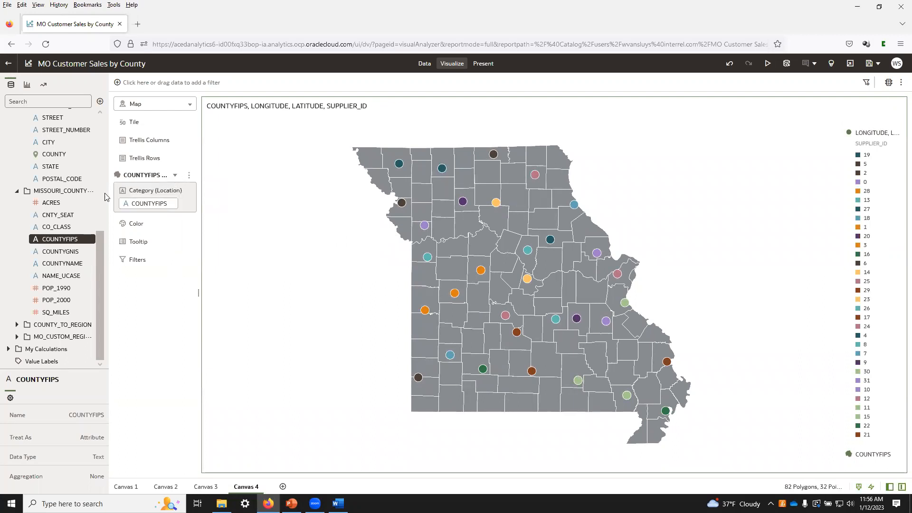
- Add a third map layer with LATITUDE and LONGITUDE from the CUSTOMERS table as its location category
scroll(76, 266, "up", 4)
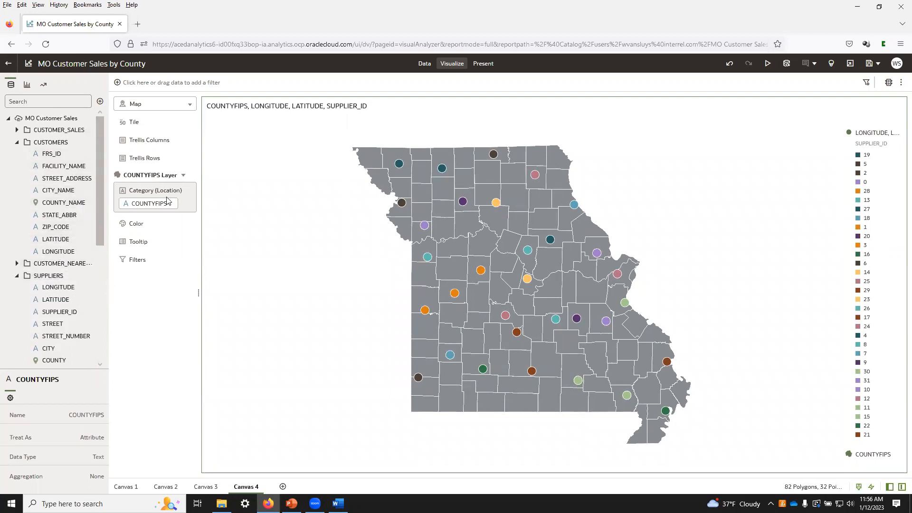
left_click(191, 177)
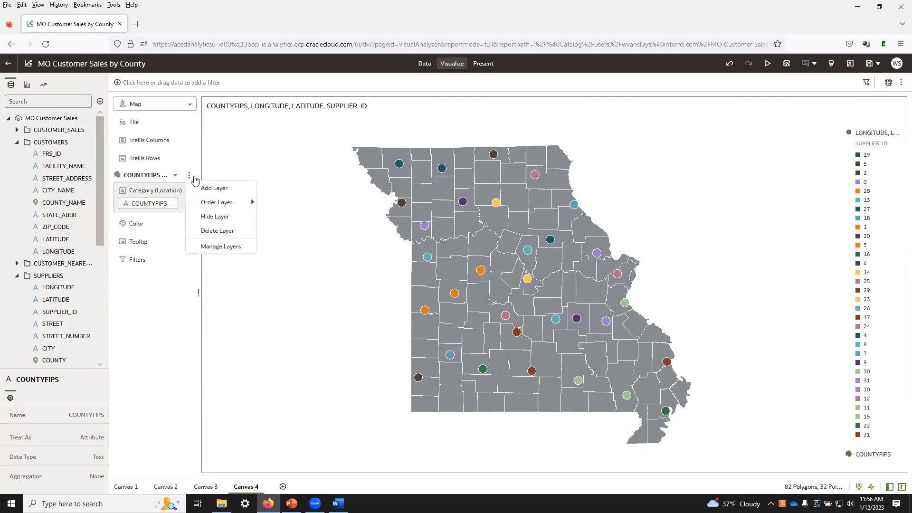
left_click(210, 185)
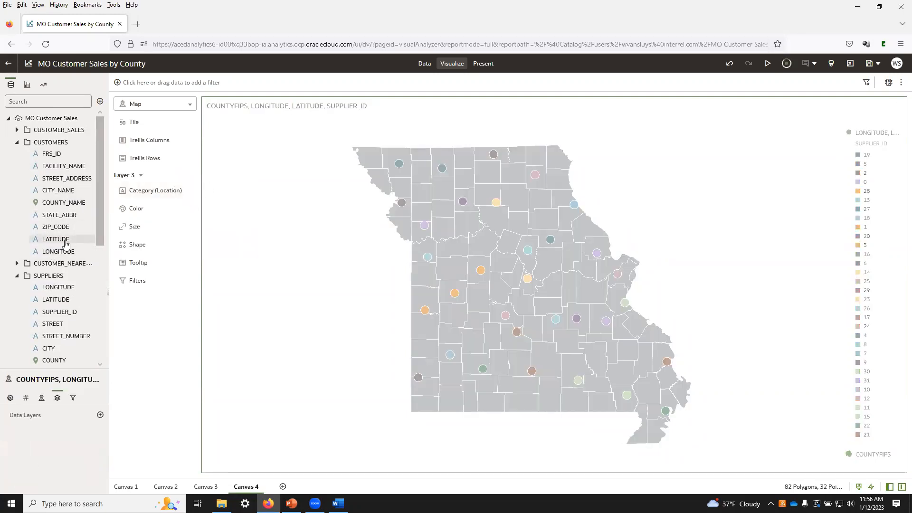
left_click(66, 239)
left_click(78, 250, "ctrl")
left_click_drag(79, 244, 155, 193)
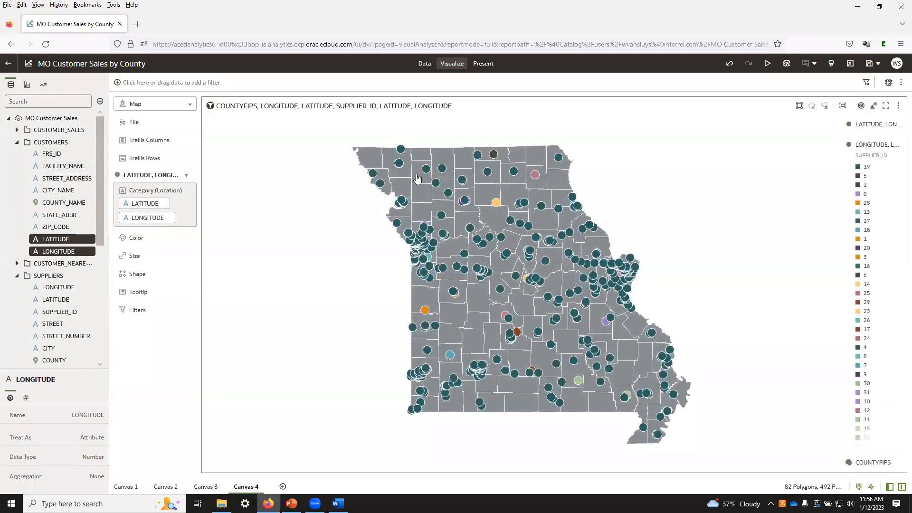
- Bring the supplier LONGITUDE, LATITUDE layer to the front of the map
mouse_move(497, 205)
mouse_move(541, 175)
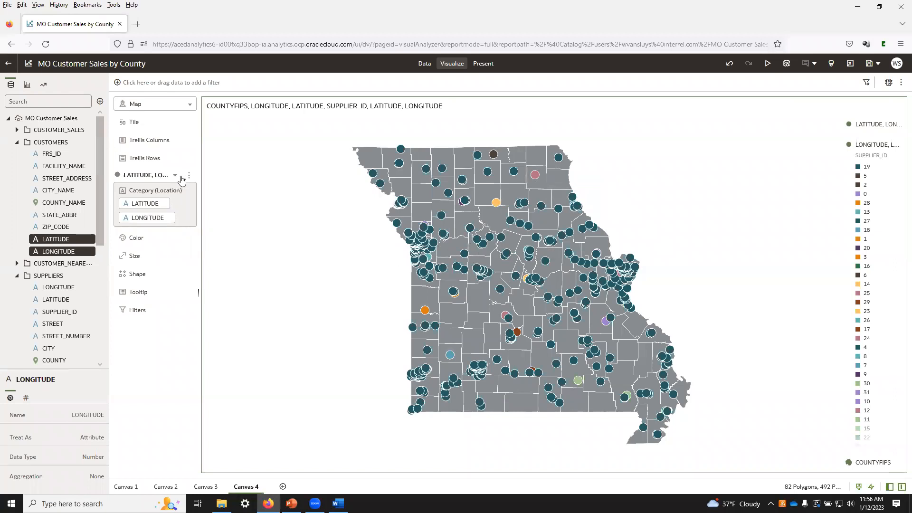
left_click(190, 176)
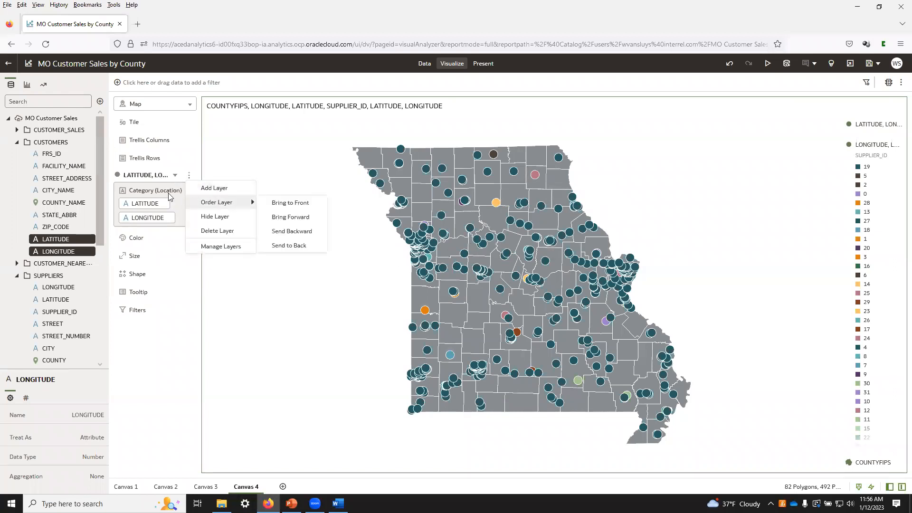
left_click(176, 176)
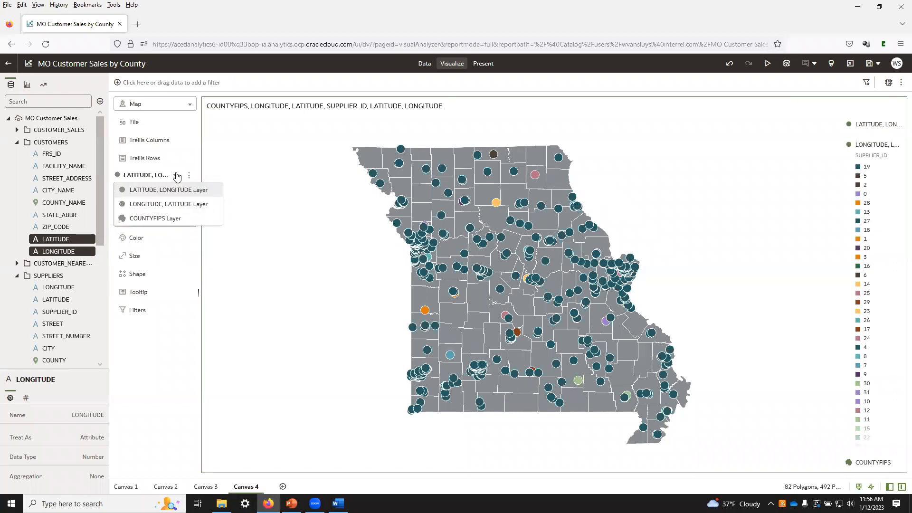
left_click(174, 204)
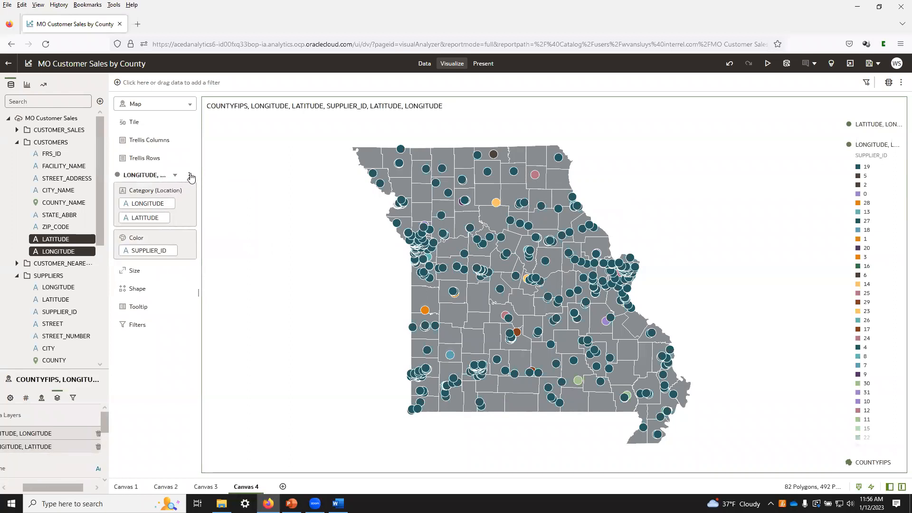
left_click(191, 177)
left_click(287, 202)
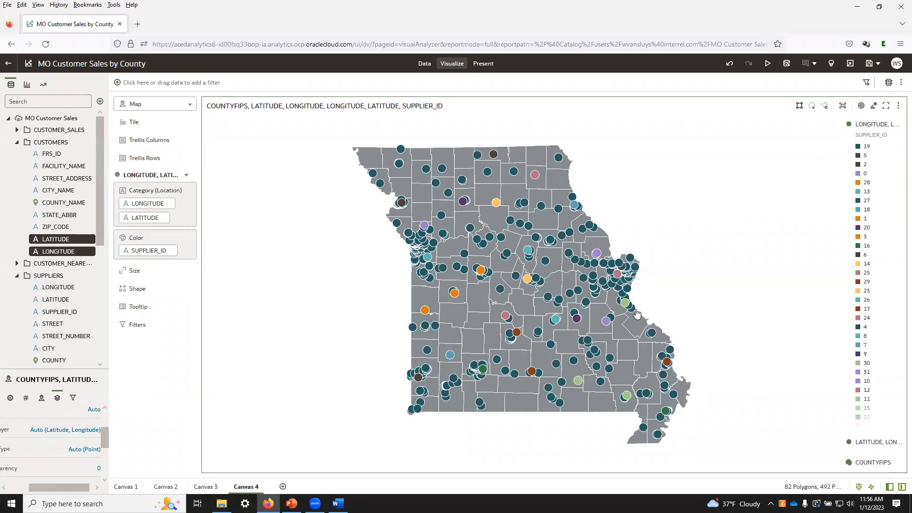
- Replace COUNTYFIPS in the county boundaries layer with REGION_NAME from the MO_CUSTOM_REGIONS table
mouse_move(599, 272)
mouse_move(630, 272)
left_click(101, 345)
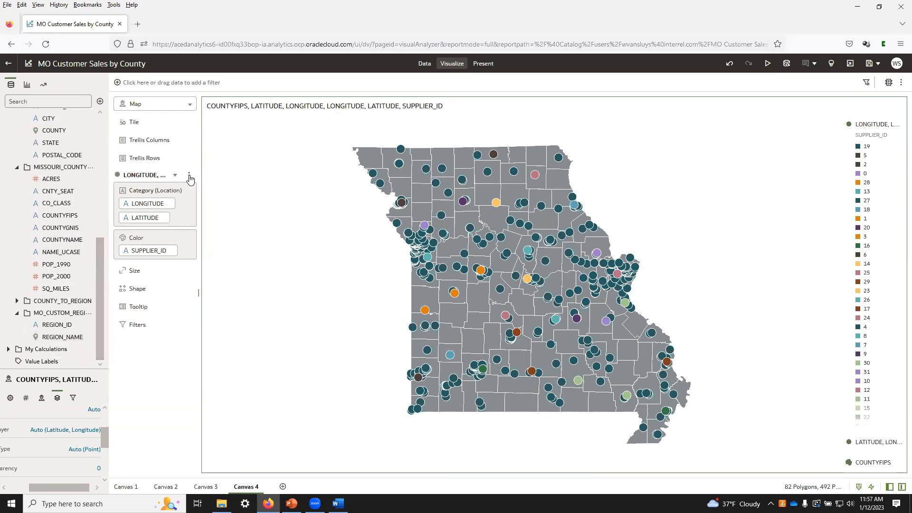
left_click(189, 176)
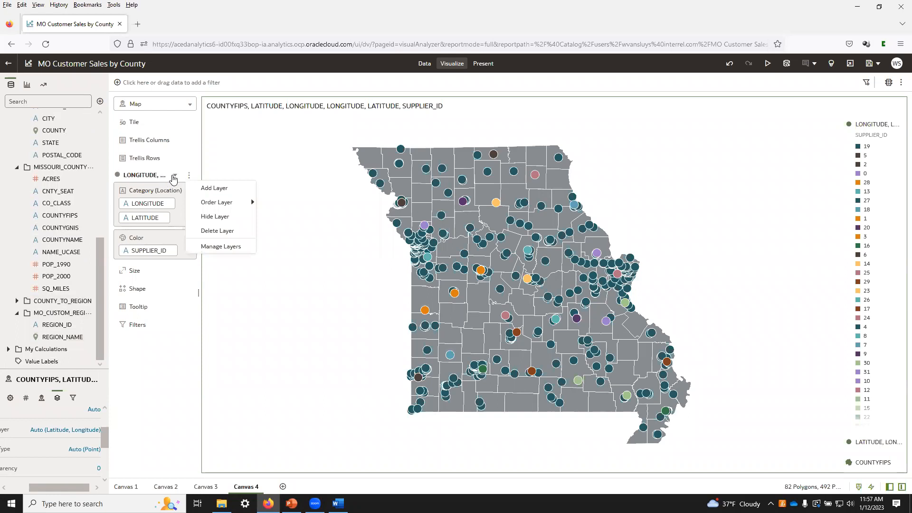
left_click(175, 177)
left_click(167, 219)
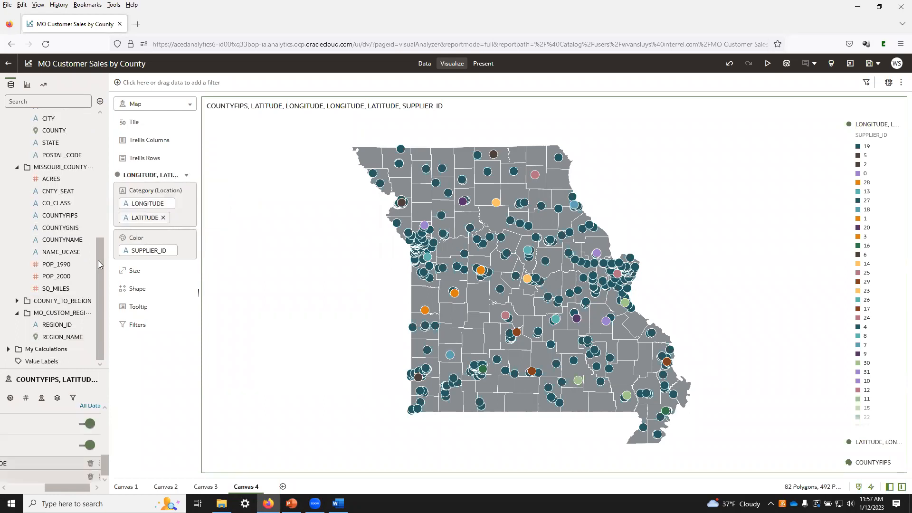
left_click_drag(68, 343, 155, 209)
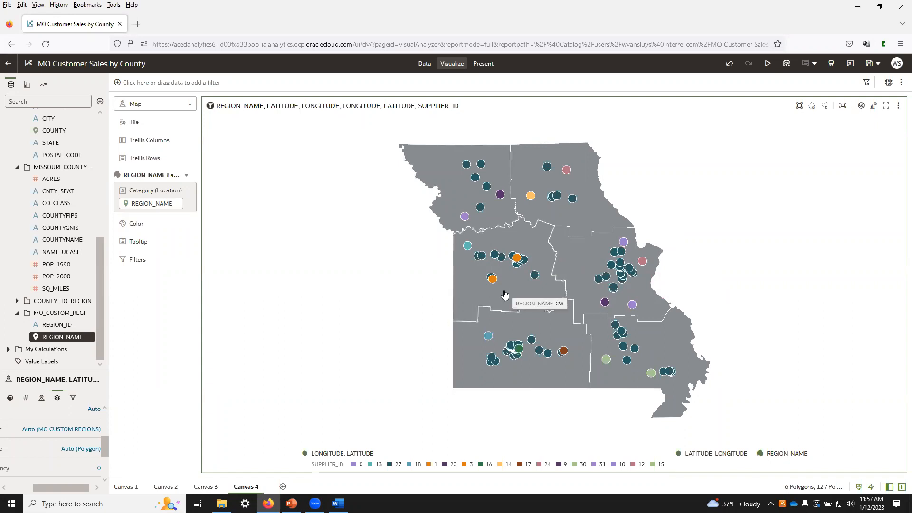
scroll(84, 243, "up", 1)
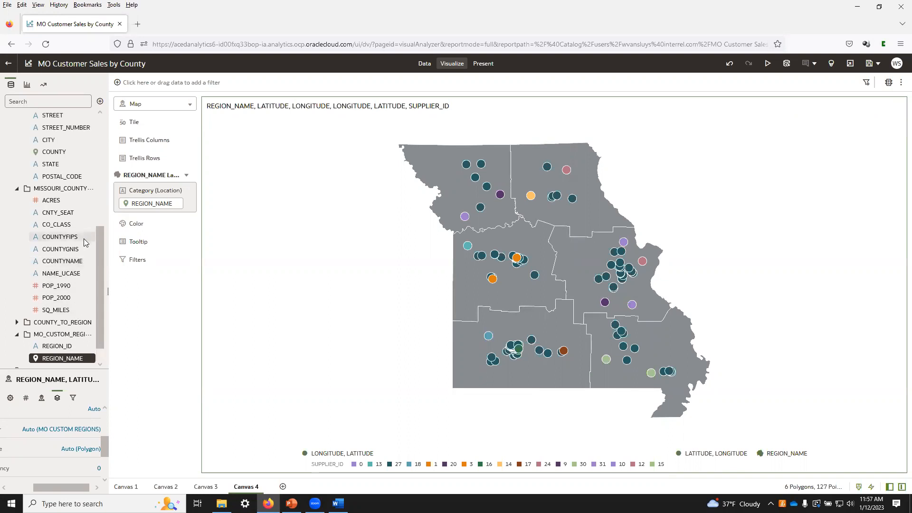
scroll(84, 240, "up", 5)
scroll(84, 230, "down", 8)
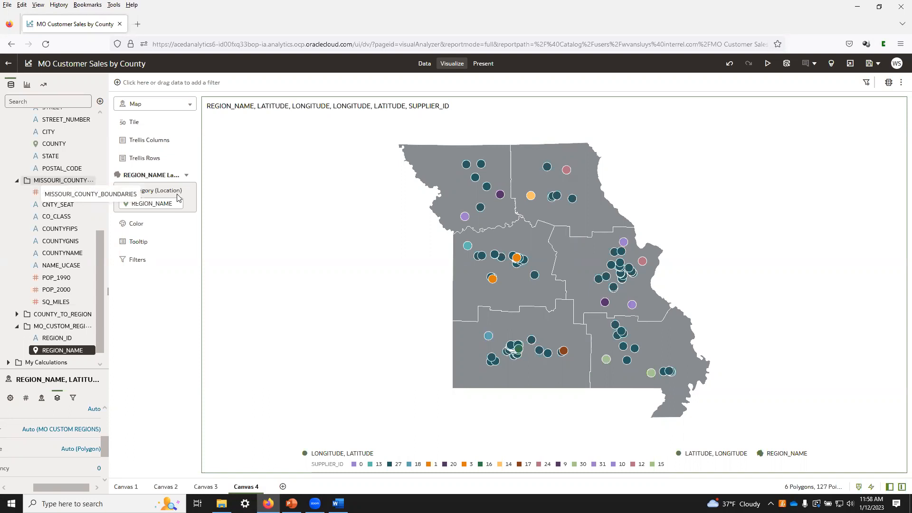
- Switch to the PowerPoint presentation, select the Closing Thoughts slide and start the slide show
left_click(292, 504)
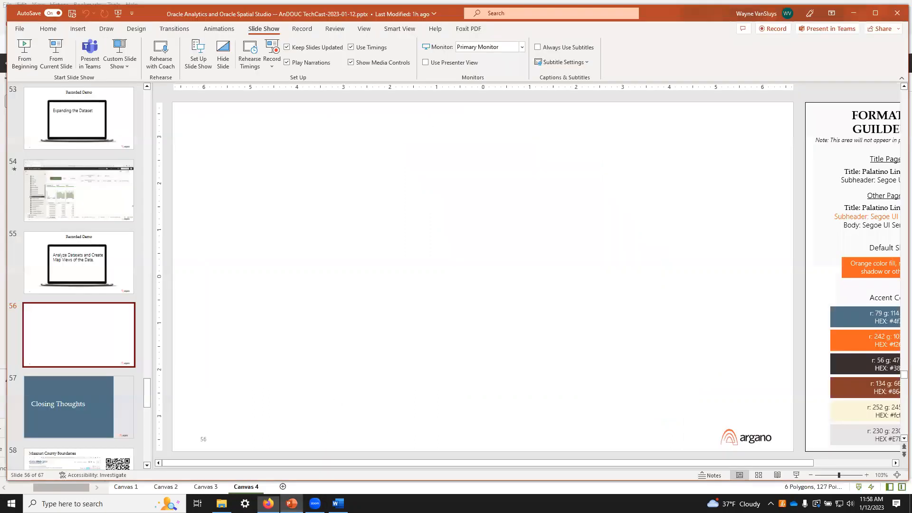
left_click(94, 393)
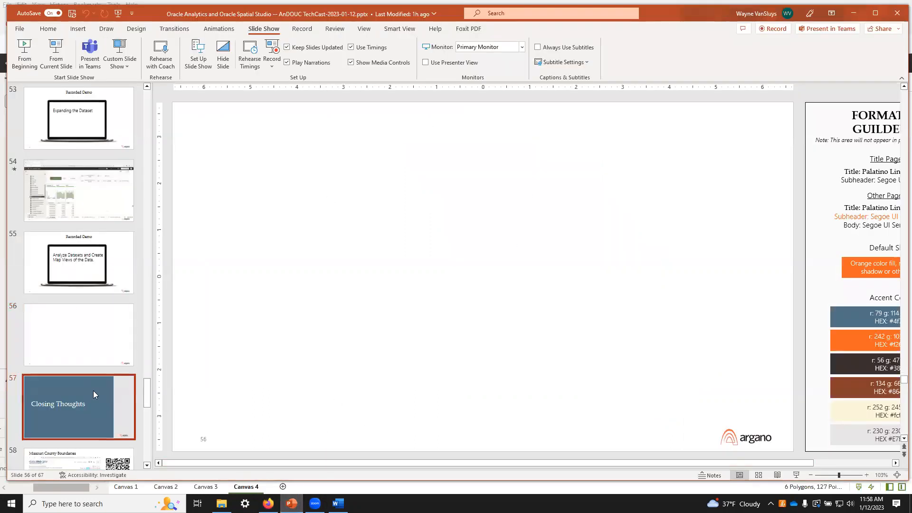
left_click(119, 15)
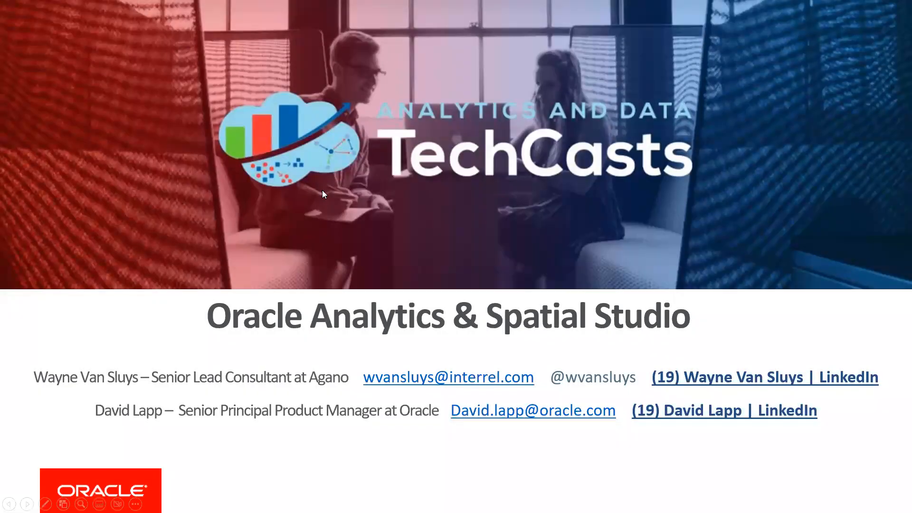
- Page forward through the slide show past the Create Custom Regions slide
scroll(319, 200, "down", 2)
scroll(189, 146, "up", 1)
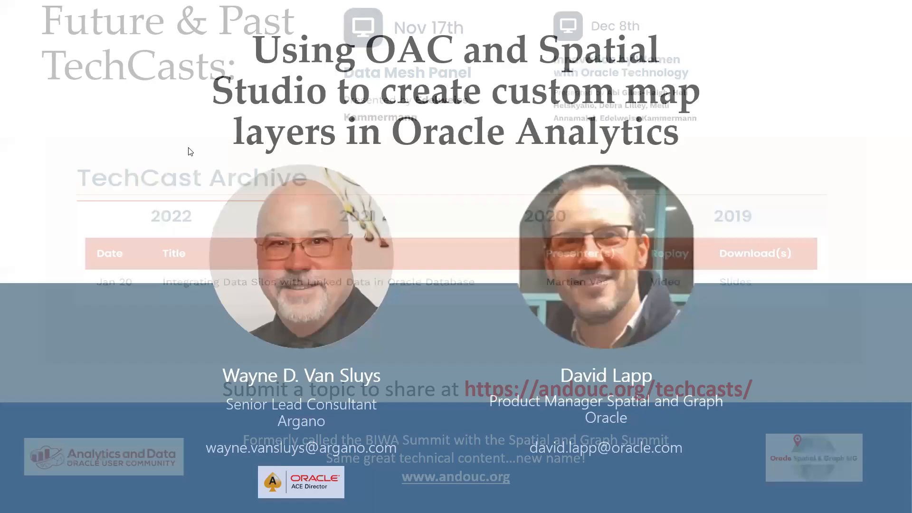
scroll(326, 219, "down", 4)
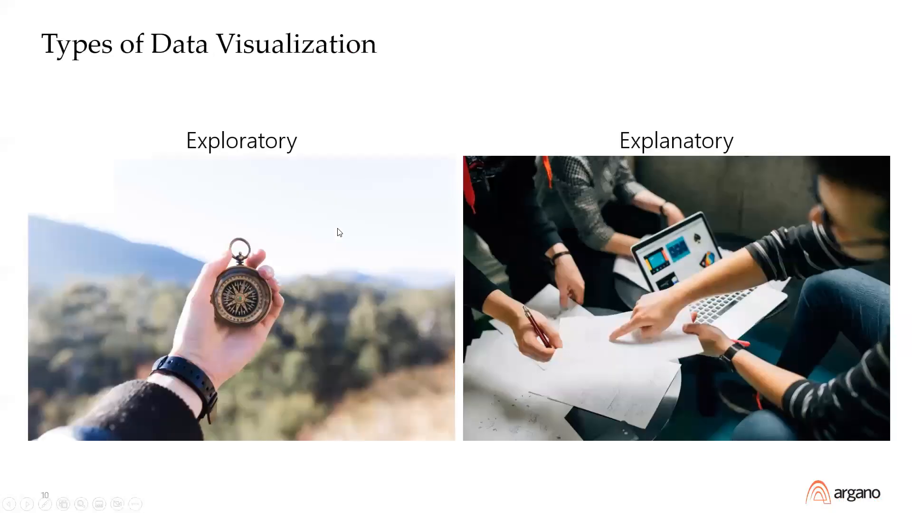
scroll(340, 244, "down", 3)
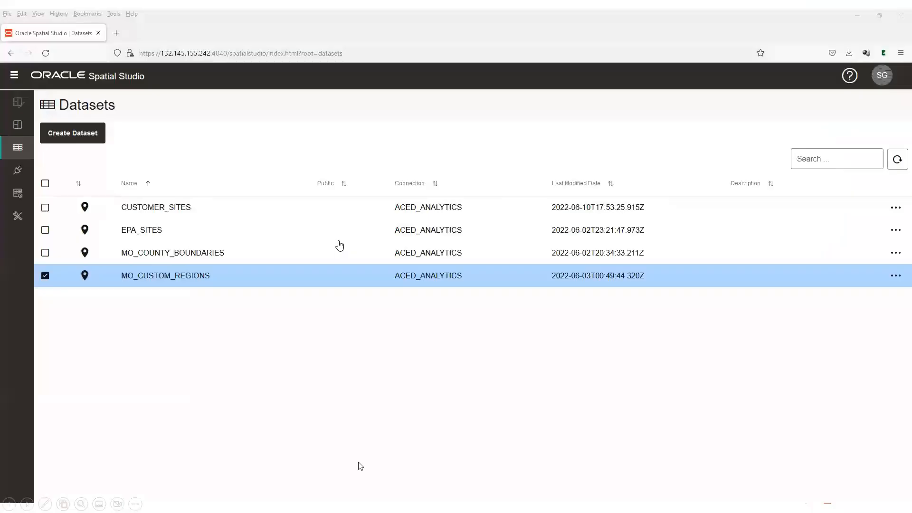
scroll(340, 245, "down", 8)
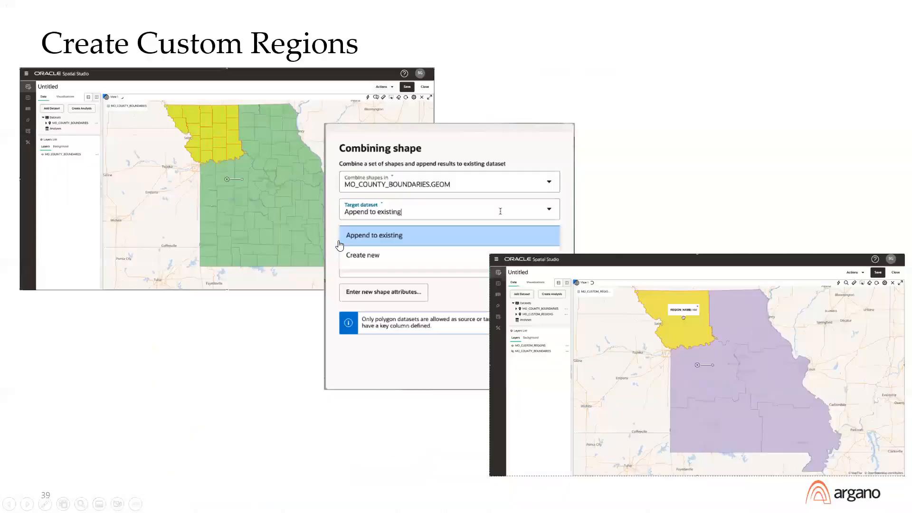
scroll(340, 246, "down", 10)
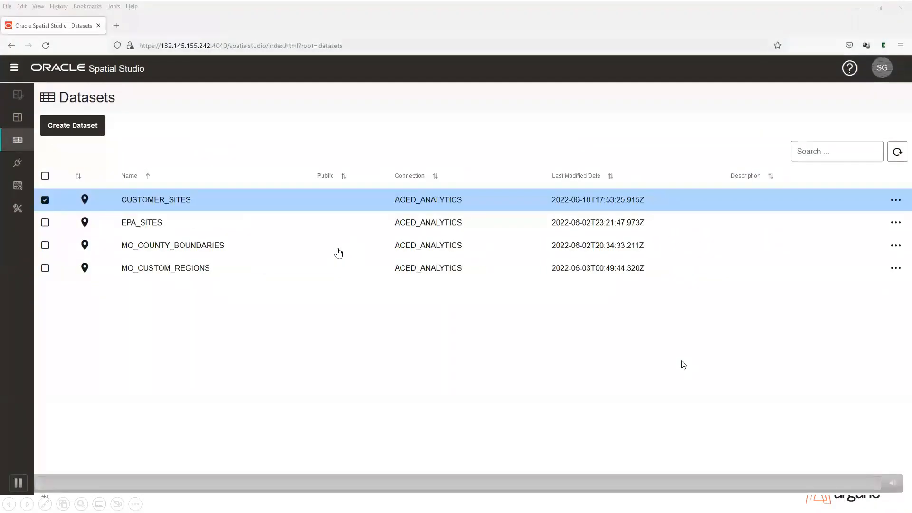